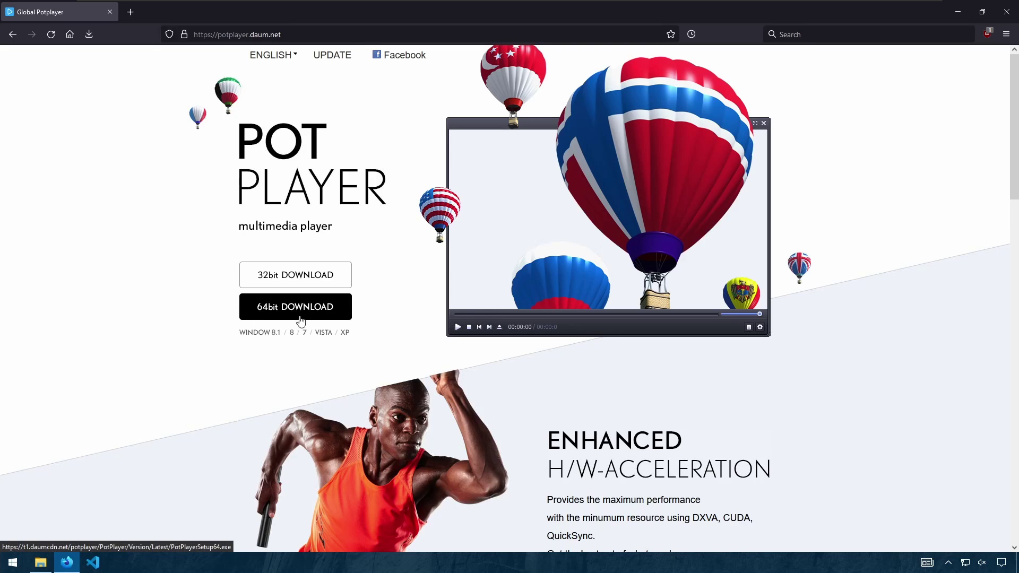
Launch PotPlayer 64 bit from the desktop, then enlarge its window and reposition it on the desktop.
{"action": "left_click", "coordinate": [958, 10]}
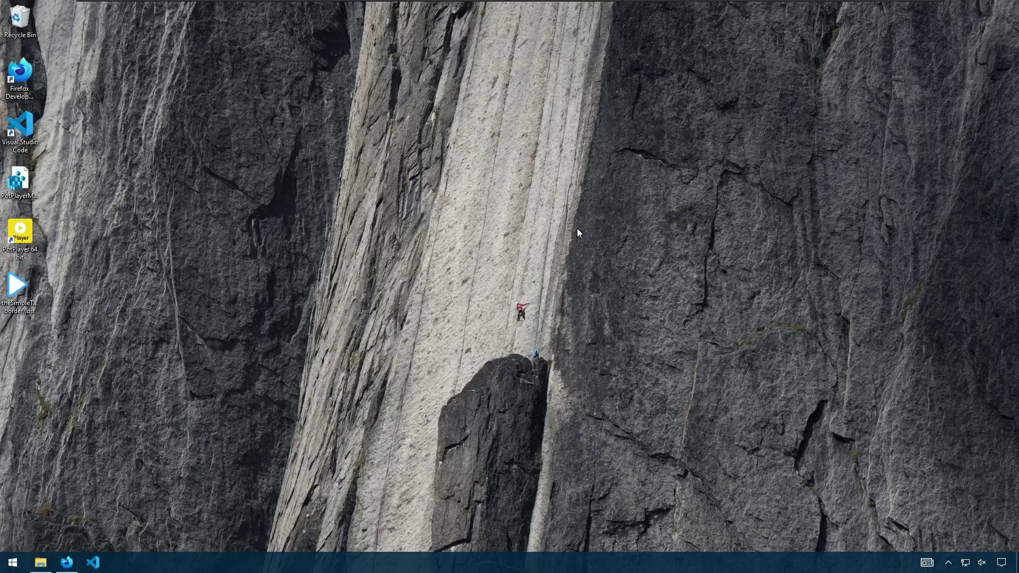
{"action": "right_click", "coordinate": [22, 250]}
{"action": "left_click", "coordinate": [32, 254]}
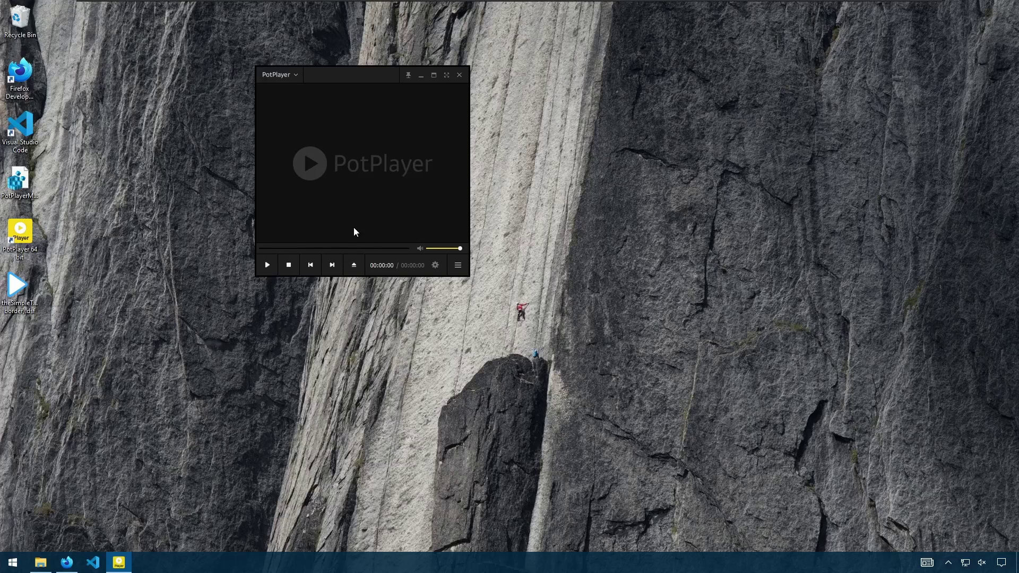
{"action": "left_click_drag", "start_coordinate": [364, 207], "coordinate": [299, 245]}
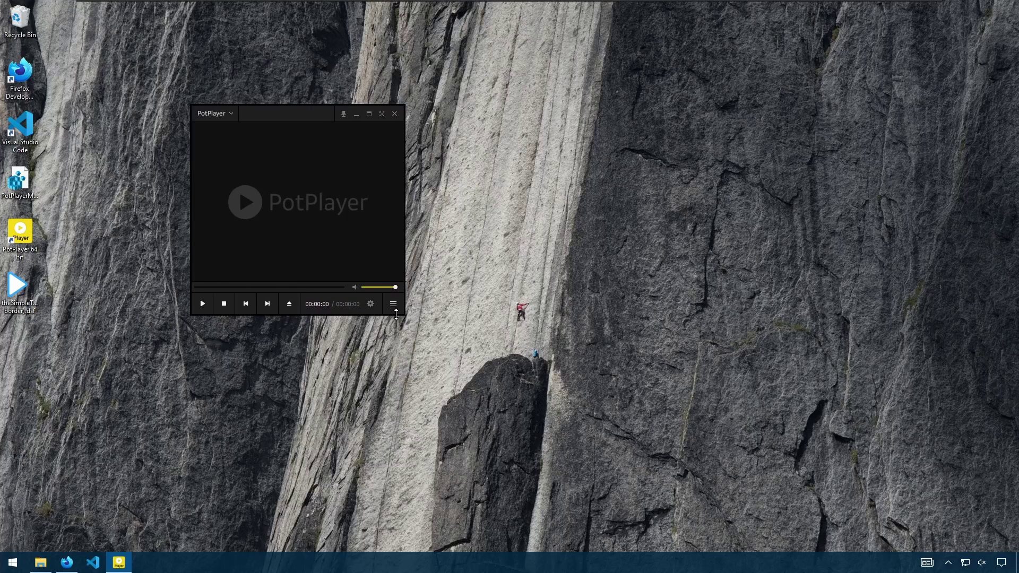
{"action": "left_click_drag", "start_coordinate": [404, 317], "coordinate": [717, 477]}
{"action": "left_click_drag", "start_coordinate": [444, 314], "coordinate": [386, 262]}
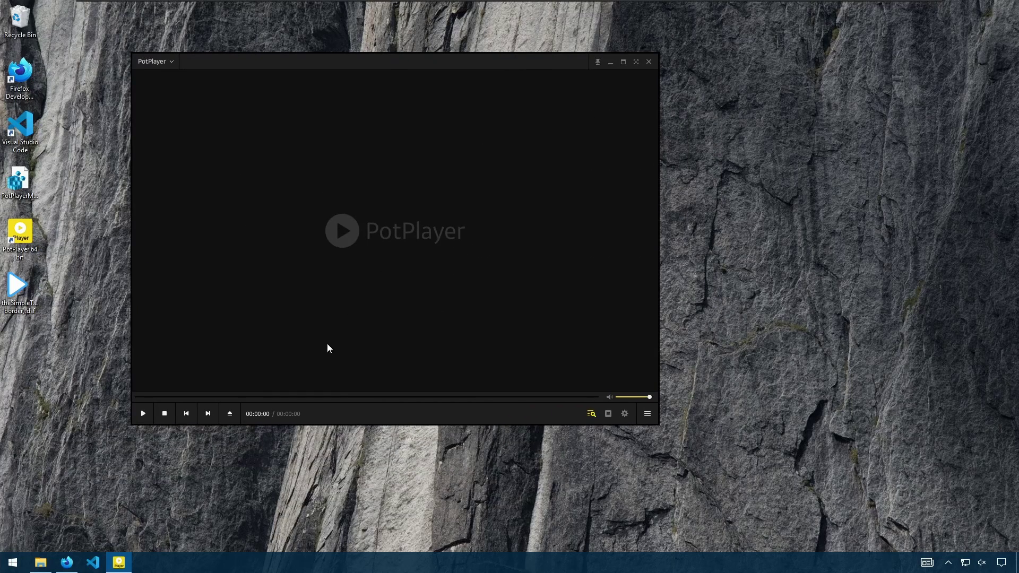
Play Blue Particles 2.mp4 from the Videos folder in the player.
{"action": "left_click", "coordinate": [40, 562]}
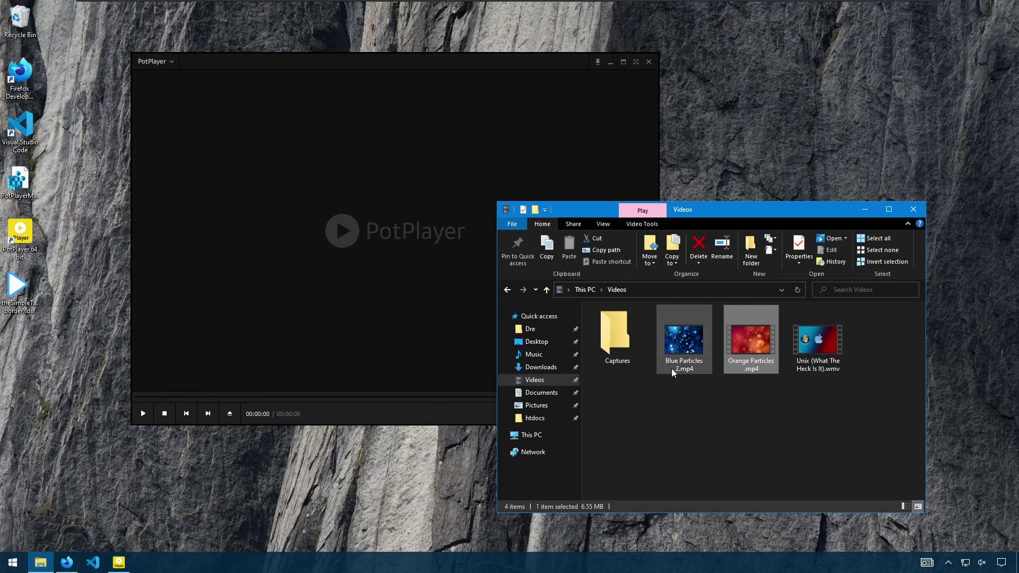
{"action": "left_click_drag", "start_coordinate": [689, 349], "coordinate": [310, 251]}
{"action": "double_click", "coordinate": [400, 327]}
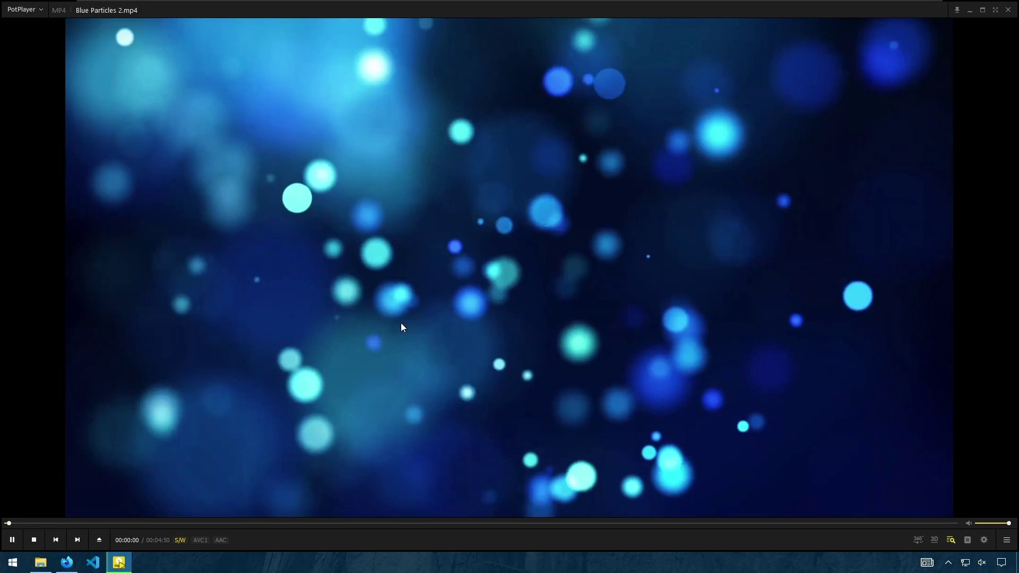
Play Aquasonic.mp4 from the Music folder and move the player window towards the middle of the desktop.
{"action": "left_click", "coordinate": [41, 562]}
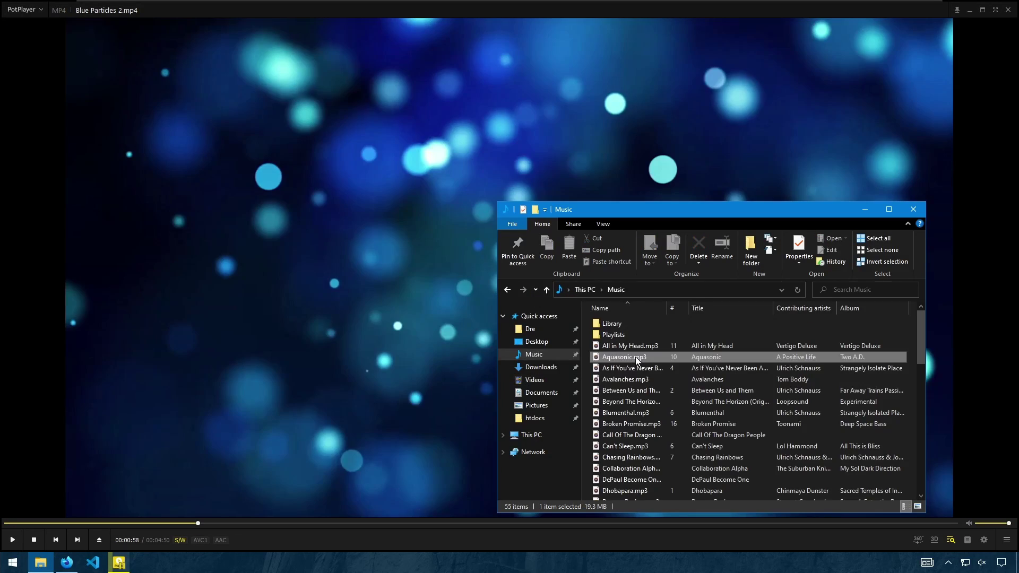
{"action": "left_click_drag", "start_coordinate": [639, 357], "coordinate": [283, 340]}
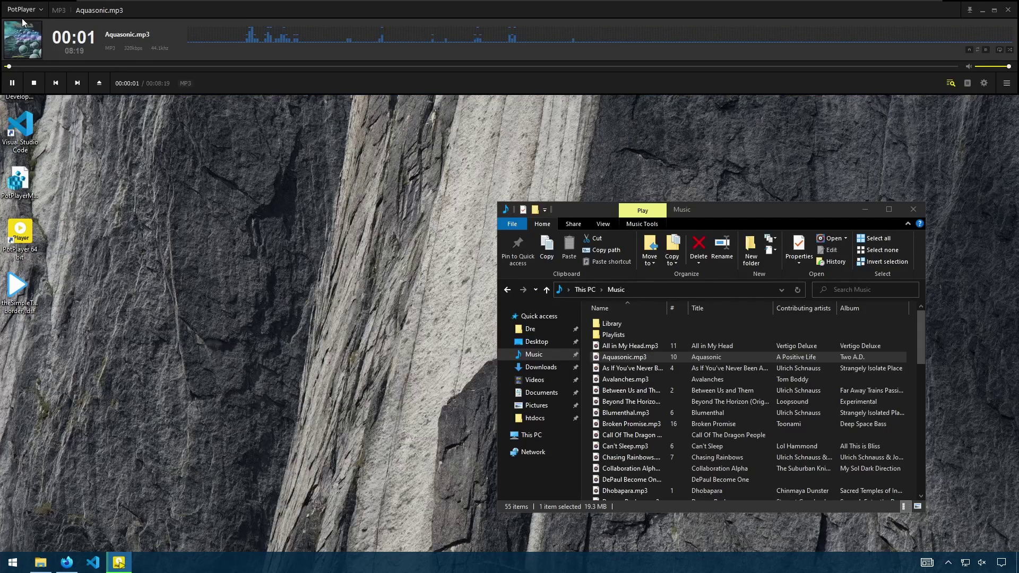
{"action": "left_click_drag", "start_coordinate": [169, 4], "coordinate": [313, 297]}
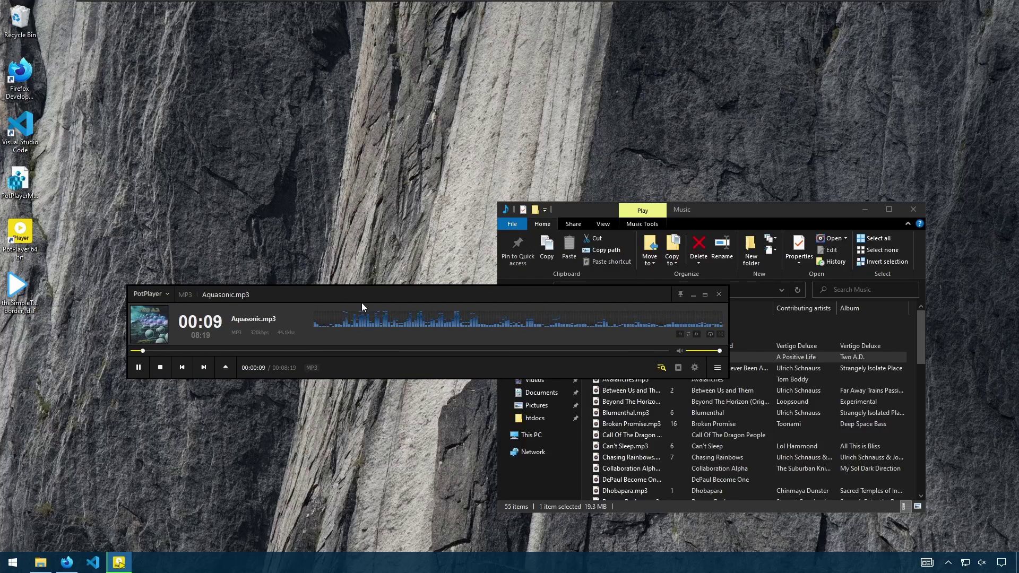
{"action": "left_click_drag", "start_coordinate": [362, 304], "coordinate": [357, 283]}
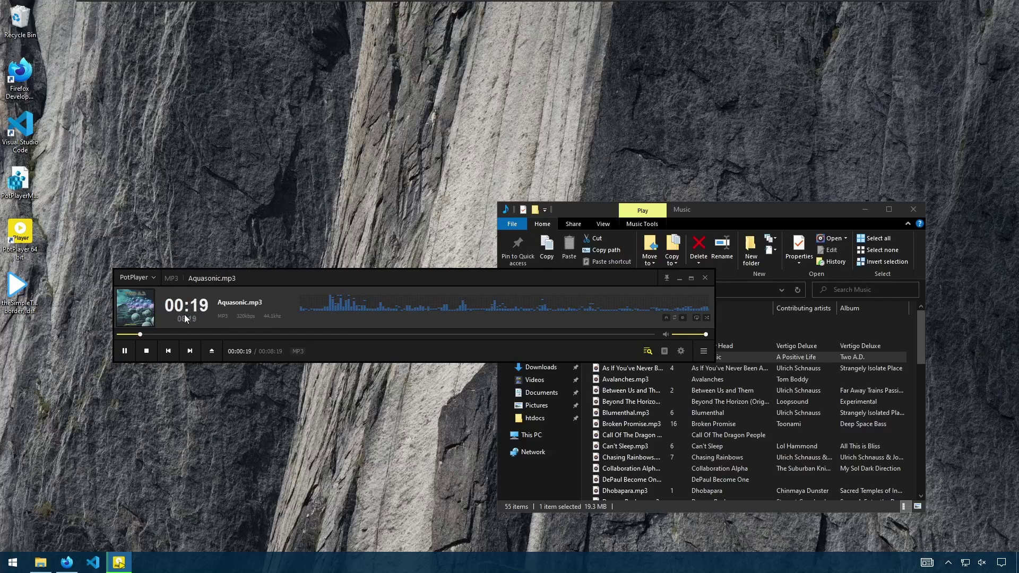
Move the file window clear of the player and play Orange Particles .mp4 from the Videos folder.
{"action": "left_click_drag", "start_coordinate": [584, 210], "coordinate": [644, 165]}
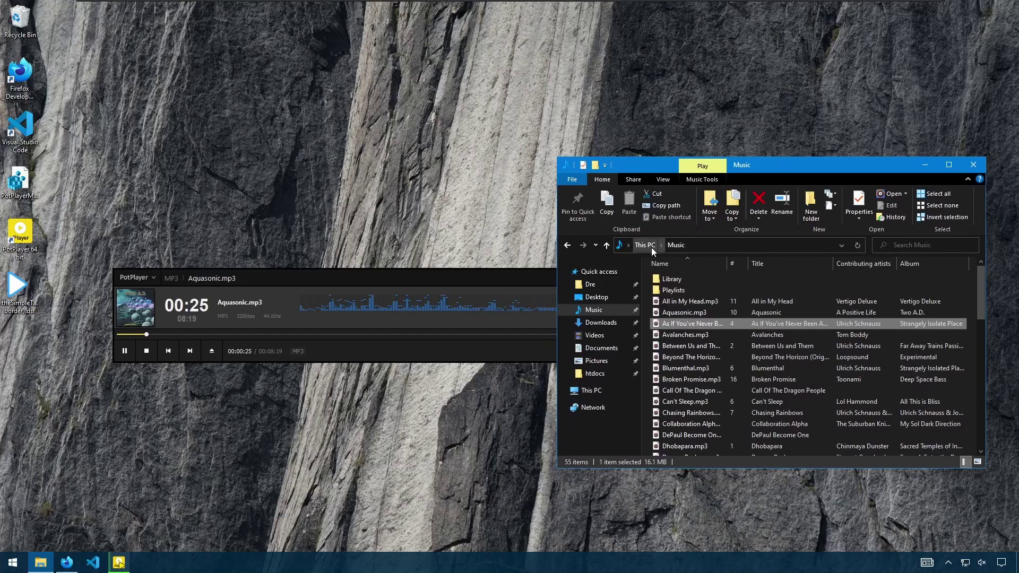
{"action": "left_click", "coordinate": [646, 245]}
{"action": "left_click", "coordinate": [592, 336]}
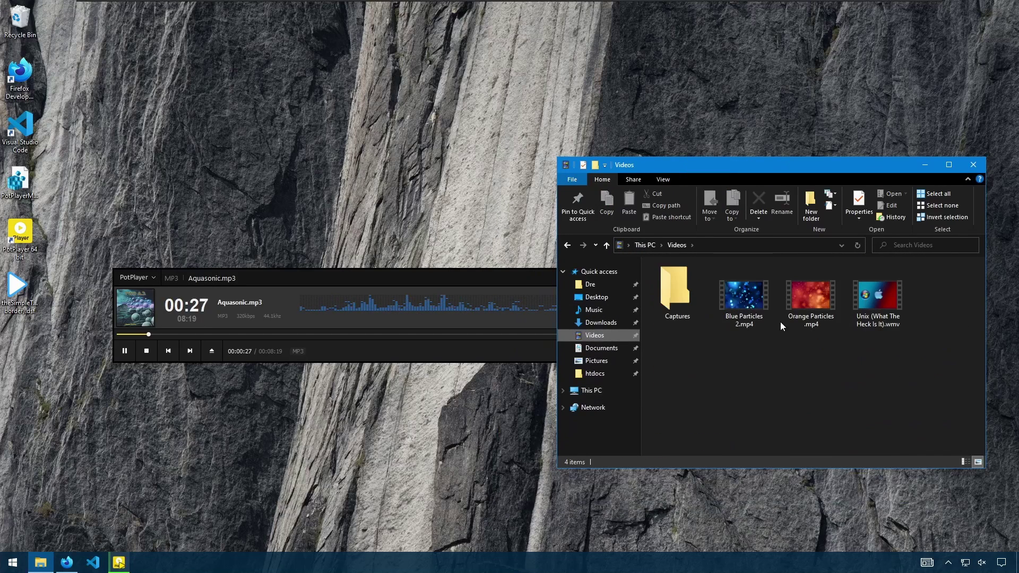
{"action": "left_click", "coordinate": [808, 308]}
{"action": "left_click_drag", "start_coordinate": [807, 308], "coordinate": [421, 307]}
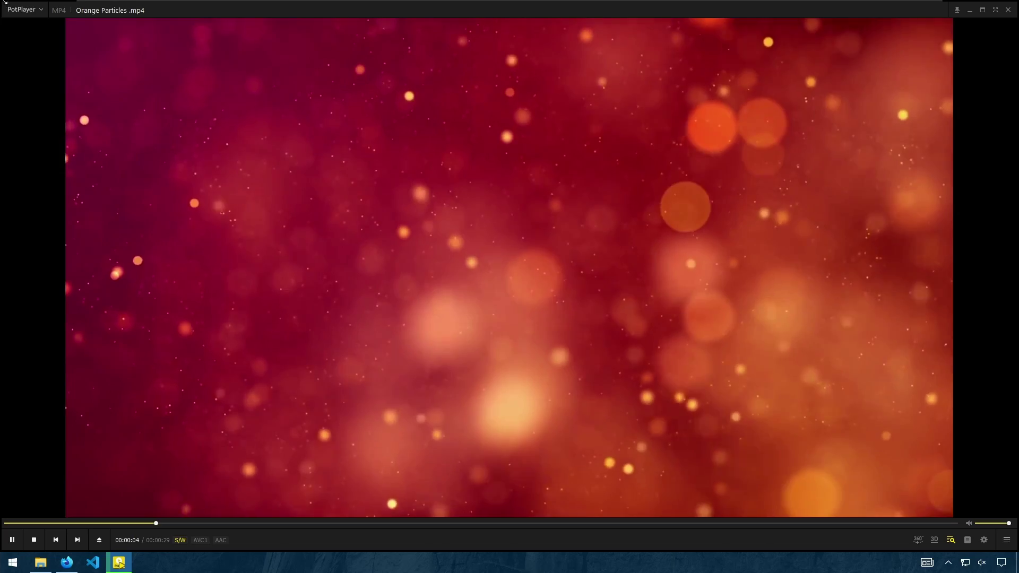
Shrink the player window, place it around the middle of the desktop, and pause Orange Particles .mp4.
{"action": "left_click_drag", "start_coordinate": [5, 3], "coordinate": [433, 182]}
{"action": "left_click_drag", "start_coordinate": [609, 296], "coordinate": [372, 197]}
{"action": "left_click_drag", "start_coordinate": [477, 222], "coordinate": [534, 250]}
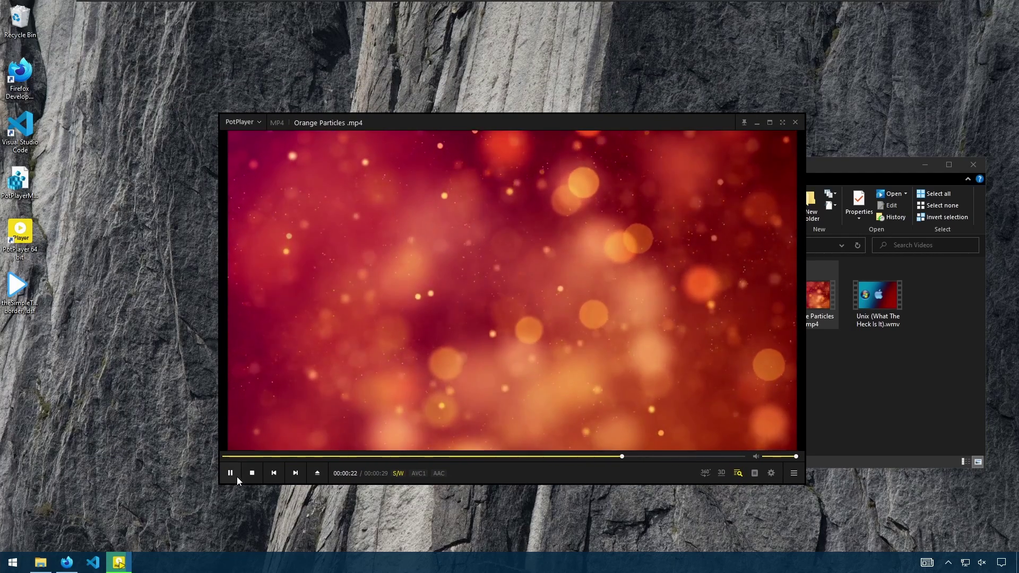
{"action": "left_click", "coordinate": [230, 474]}
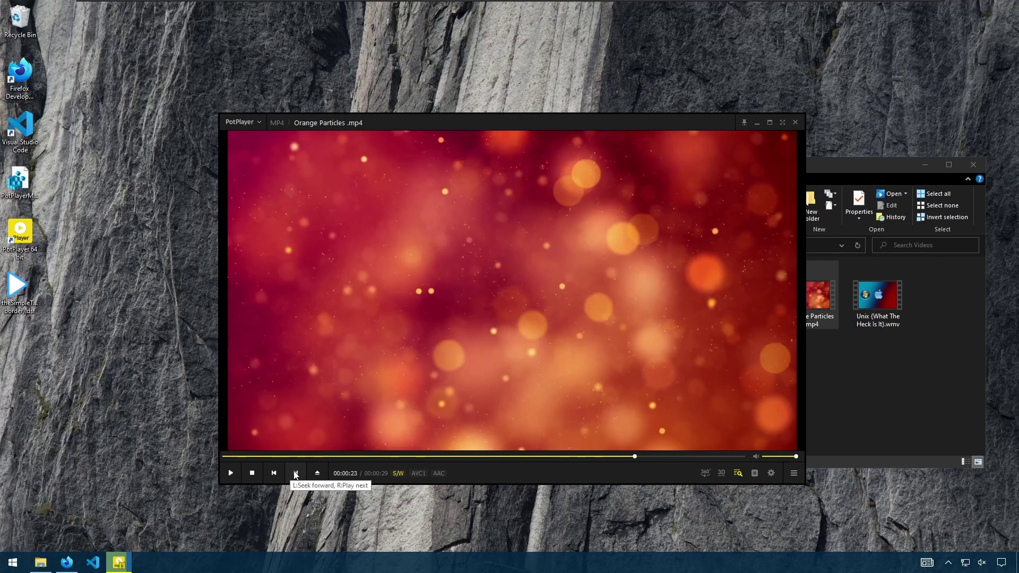
View the player's open-file dialog without loading anything and try toggling the playback time display.
{"action": "left_click", "coordinate": [317, 473]}
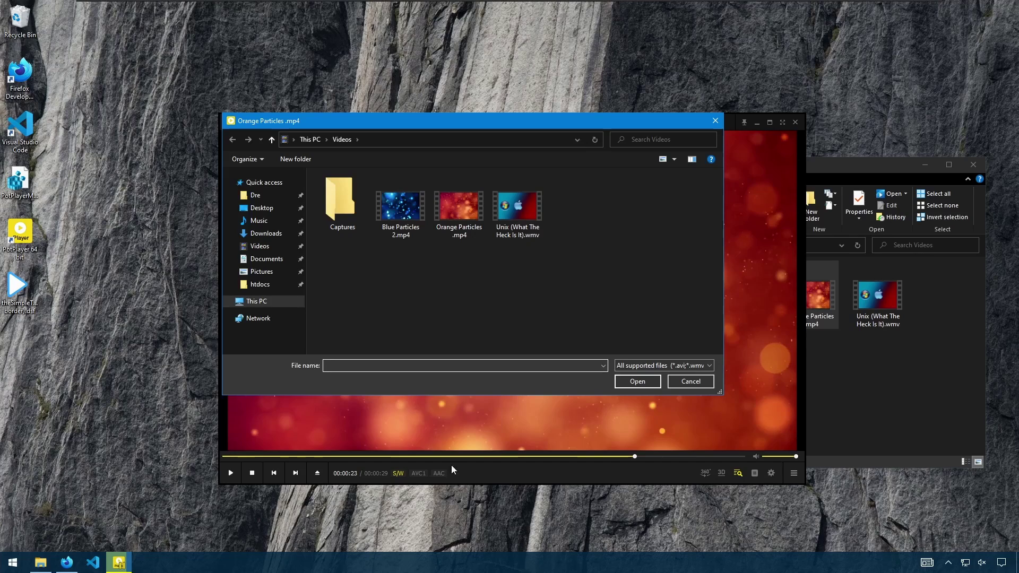
{"action": "left_click", "coordinate": [688, 386]}
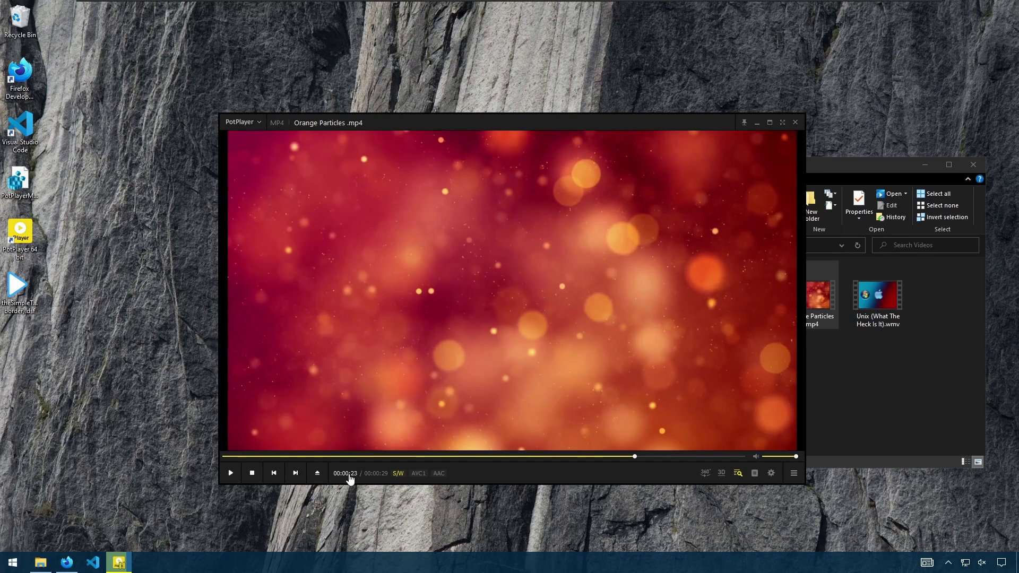
{"action": "left_click", "coordinate": [346, 475]}
{"action": "left_click", "coordinate": [344, 478]}
Look over the 3D video options without changing any of them.
{"action": "left_click", "coordinate": [722, 473]}
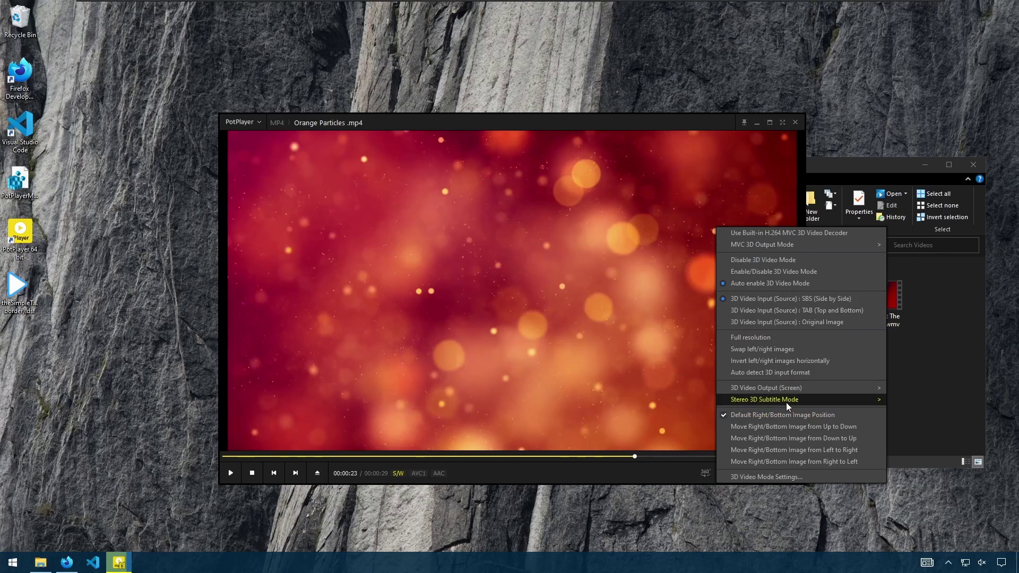
{"action": "mouse_move", "coordinate": [787, 406]}
{"action": "key", "text": "Escape"}
{"action": "key", "text": "Escape"}
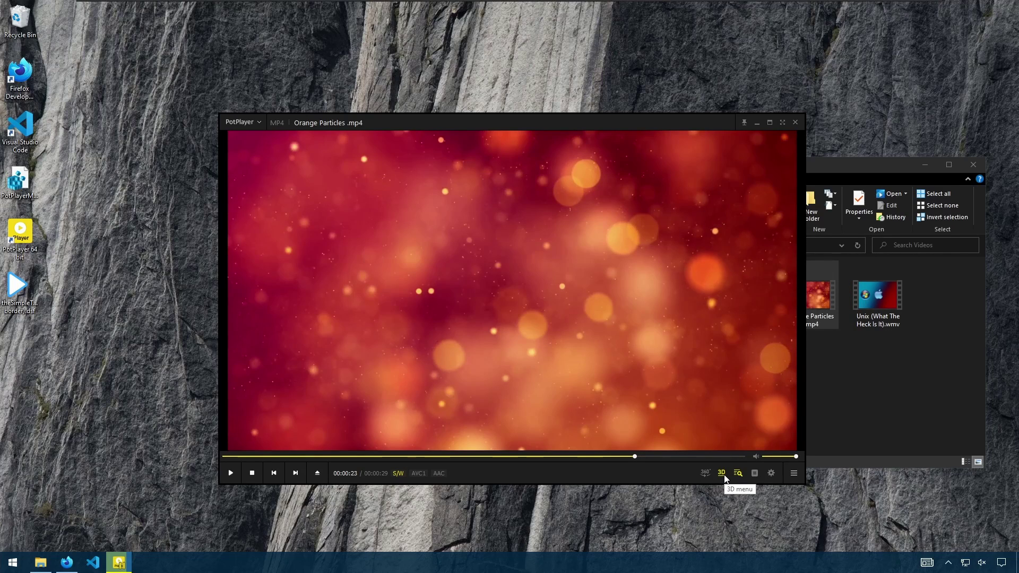
Show the media browser beside the video and examine its Navigate, Menu, Subtitles and Online Subs Database sections.
{"action": "left_click", "coordinate": [752, 475]}
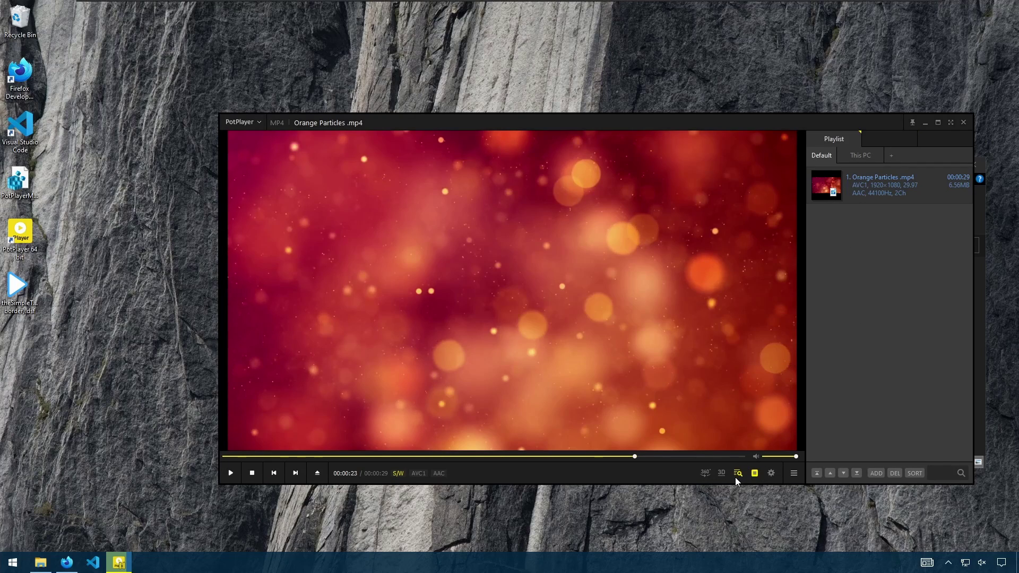
{"action": "left_click", "coordinate": [833, 140]}
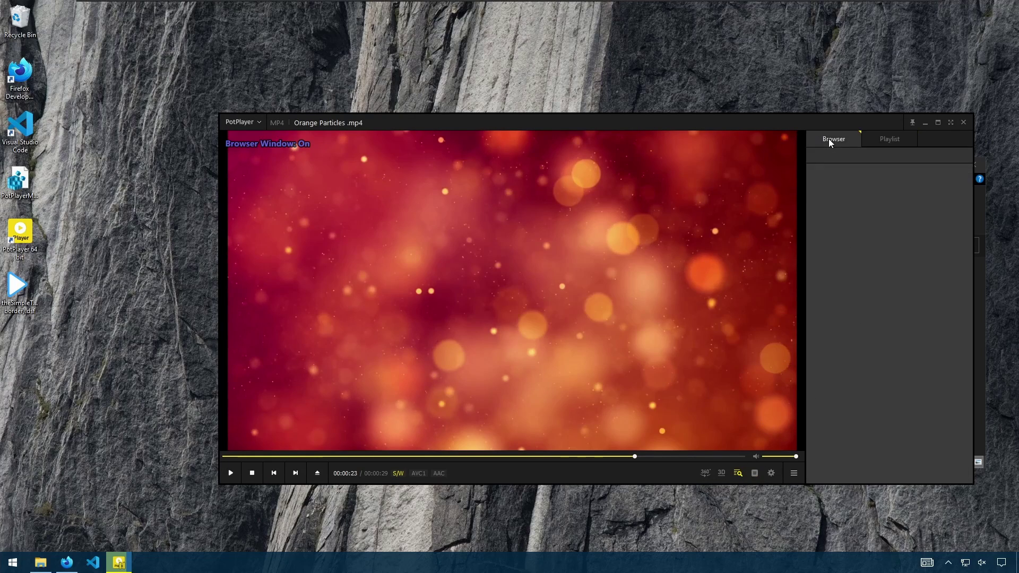
{"action": "left_click", "coordinate": [855, 155]}
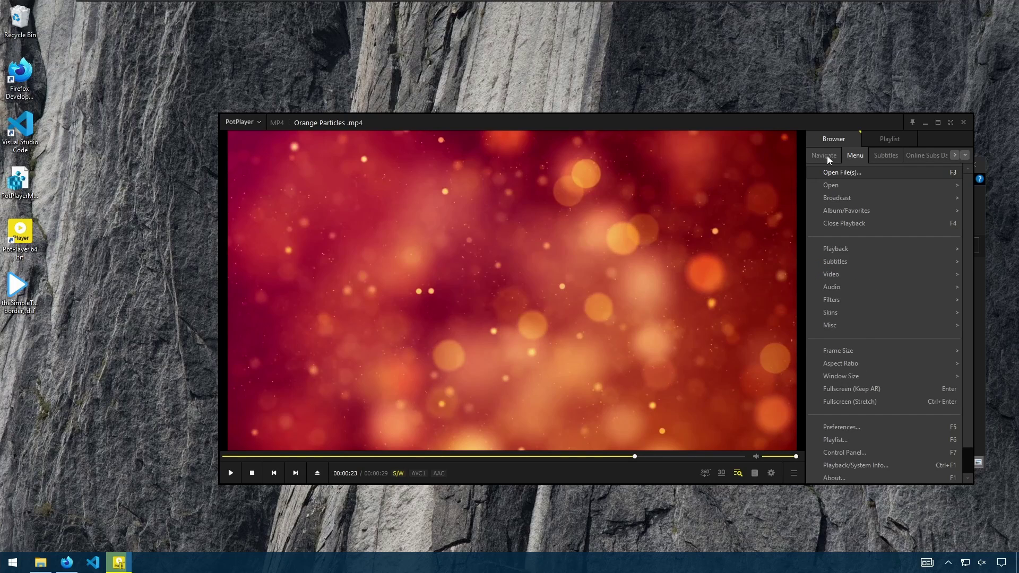
{"action": "left_click", "coordinate": [826, 156]}
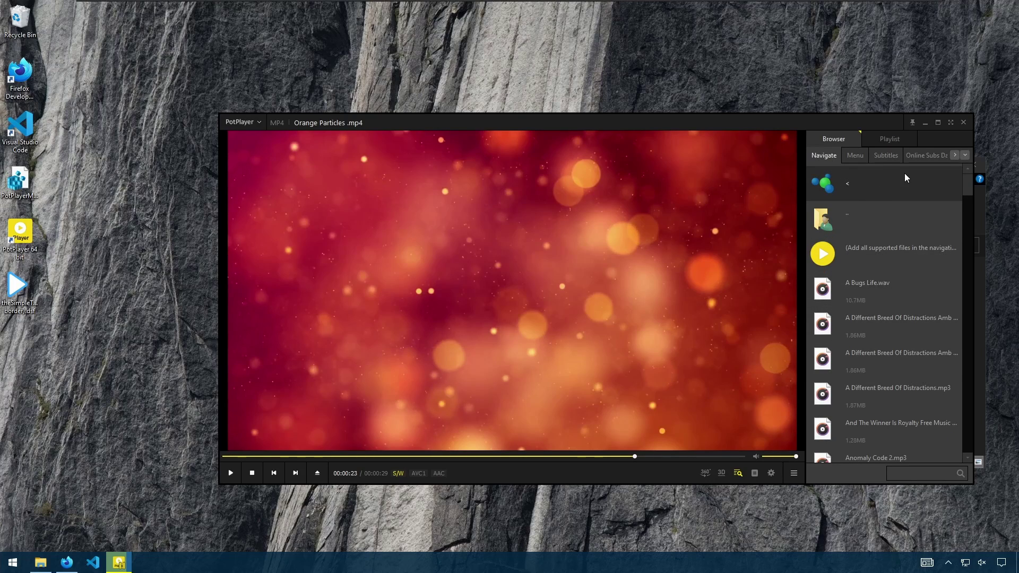
{"action": "left_click", "coordinate": [859, 159]}
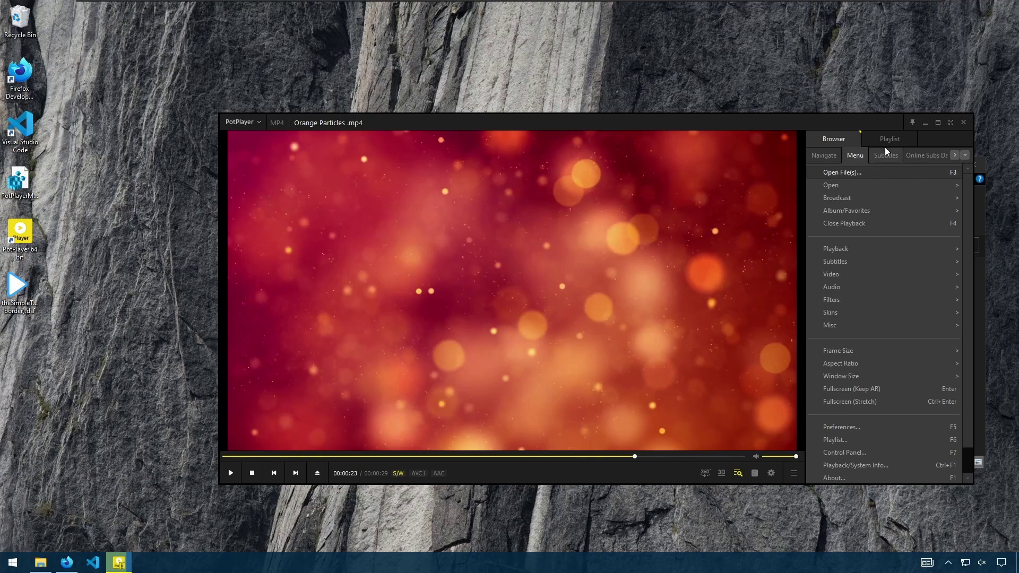
{"action": "left_click", "coordinate": [886, 156]}
{"action": "left_click", "coordinate": [924, 155]}
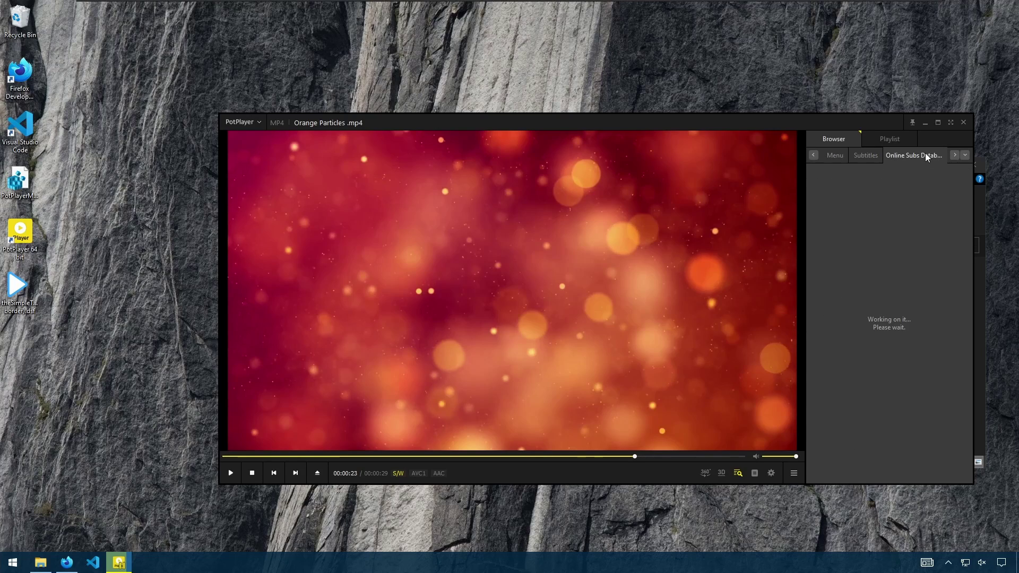
{"action": "left_click", "coordinate": [814, 155]}
{"action": "left_click", "coordinate": [826, 156]}
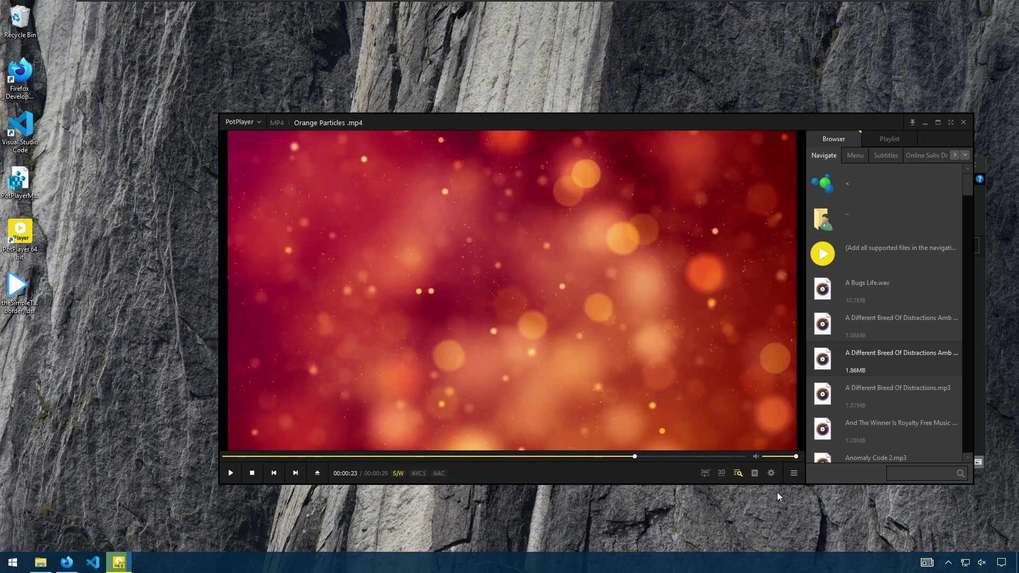
Switch from the browser to the playlist, view its This PC and Default lists, and hide the playlist.
{"action": "left_click", "coordinate": [739, 479]}
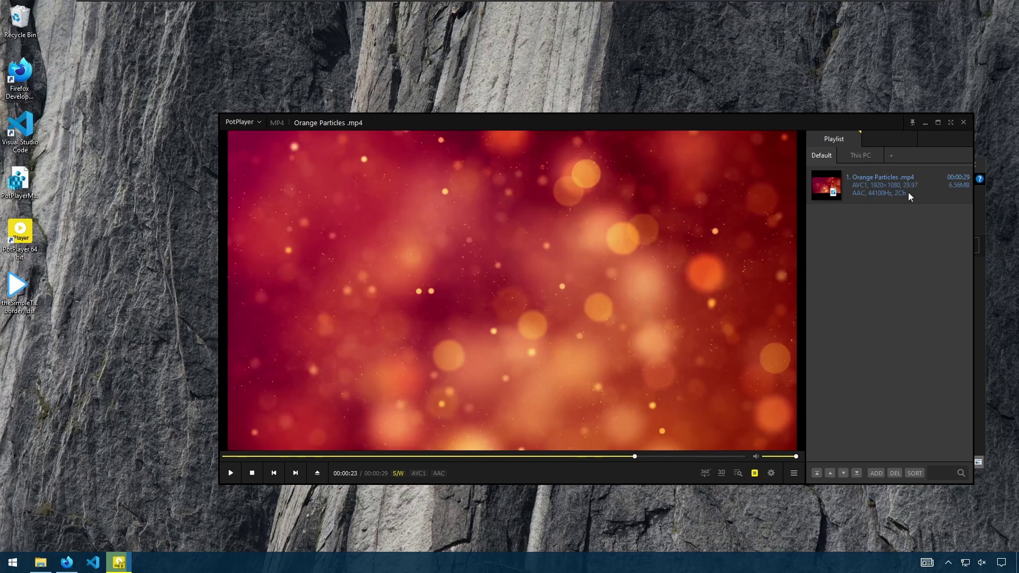
{"action": "left_click", "coordinate": [856, 156]}
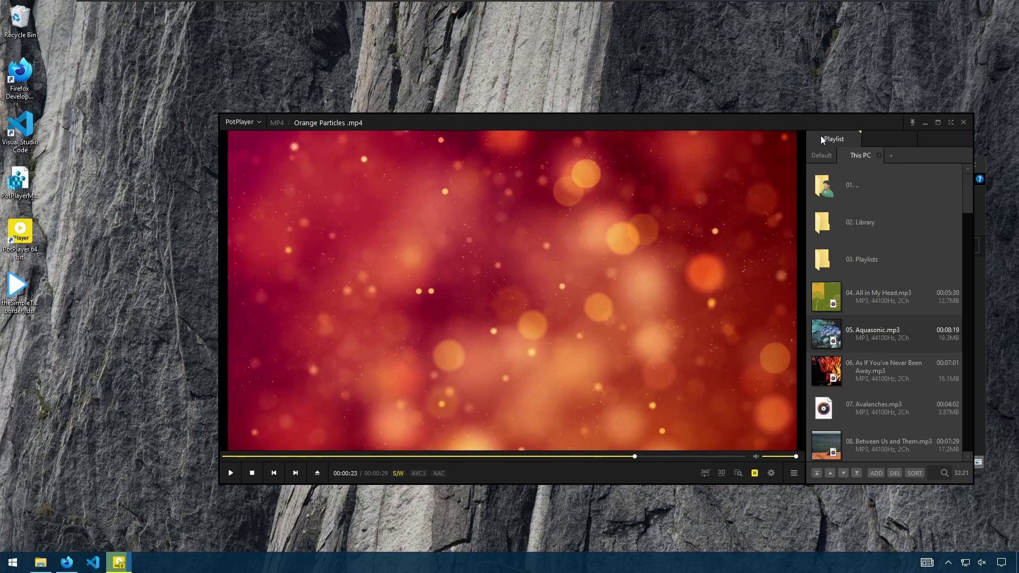
{"action": "left_click", "coordinate": [821, 157]}
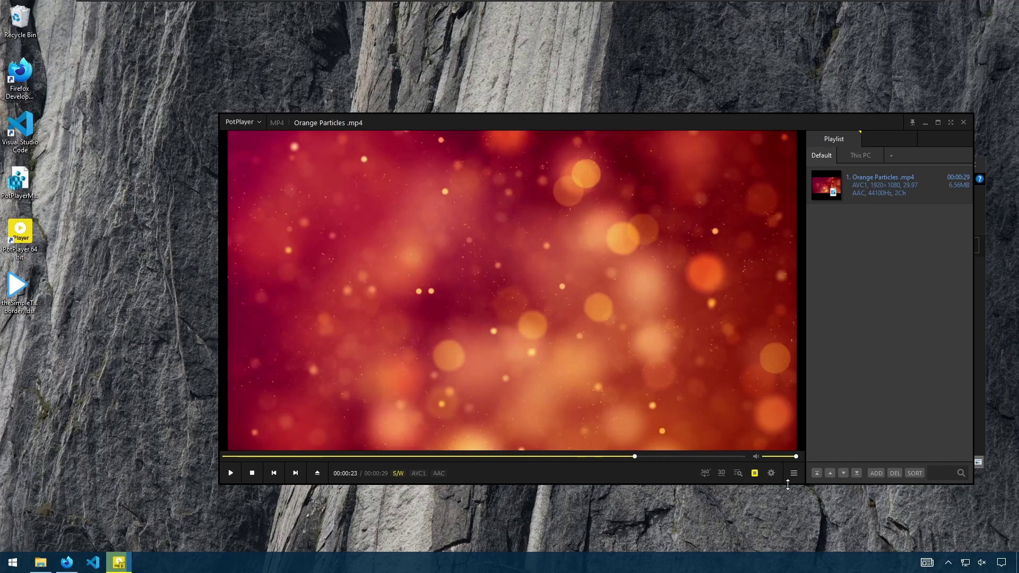
{"action": "left_click", "coordinate": [794, 478]}
{"action": "left_click", "coordinate": [794, 480]}
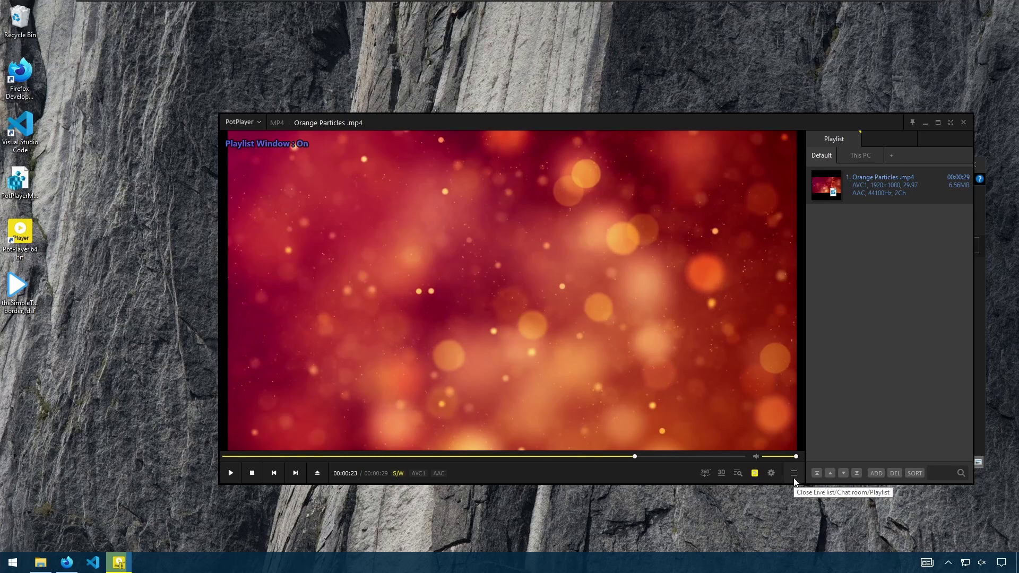
{"action": "left_click", "coordinate": [795, 480]}
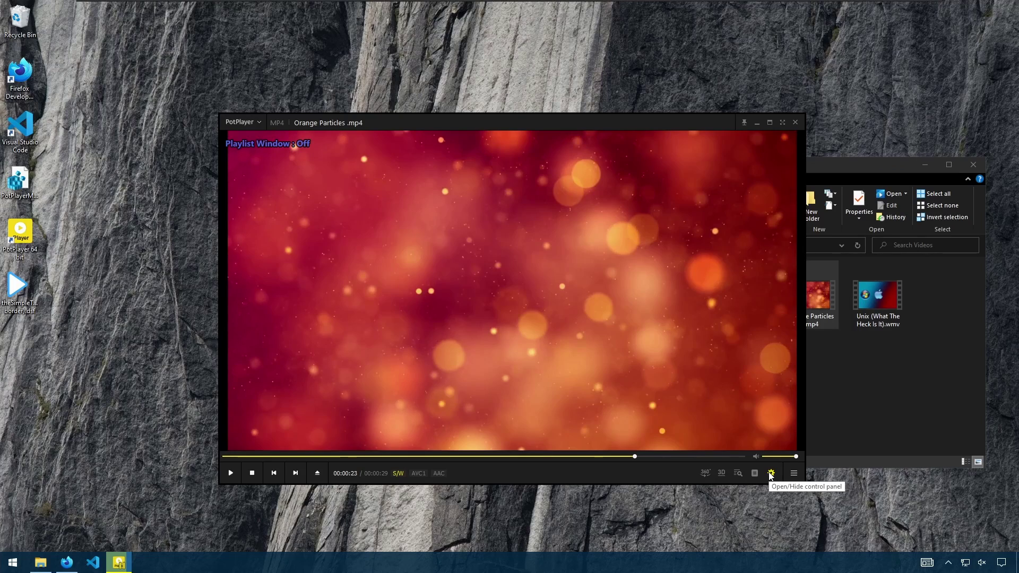
Open the control panel, enable the audio equalizer to view its presets, and disable the equalizer again.
{"action": "left_click", "coordinate": [771, 473]}
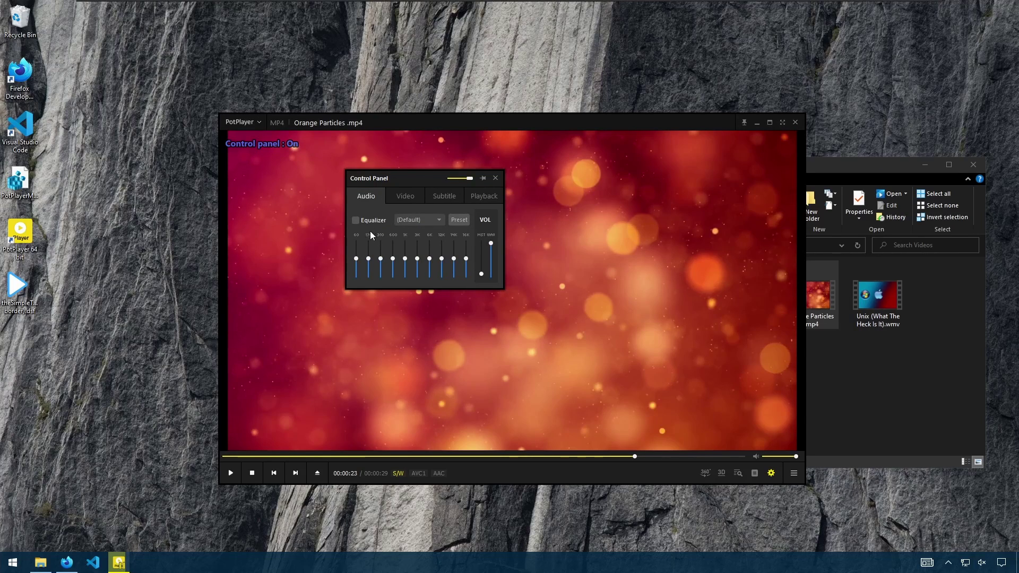
{"action": "left_click", "coordinate": [356, 221]}
{"action": "left_click", "coordinate": [424, 219]}
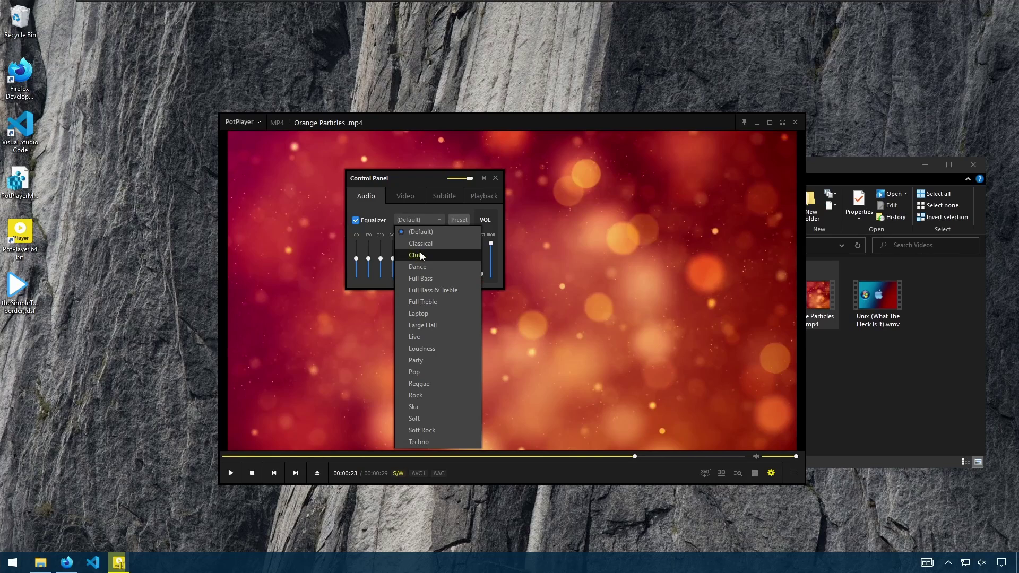
{"action": "left_click", "coordinate": [357, 222]}
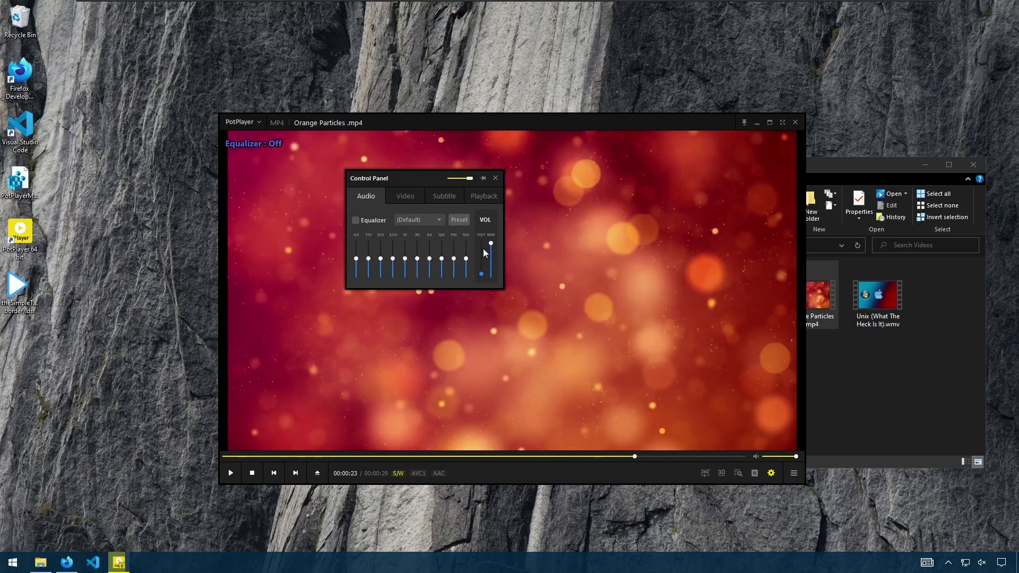
Examine the control panel's Video, Subtitle and Playback sections, including the subtitle font options, without changing anything.
{"action": "left_click", "coordinate": [405, 197]}
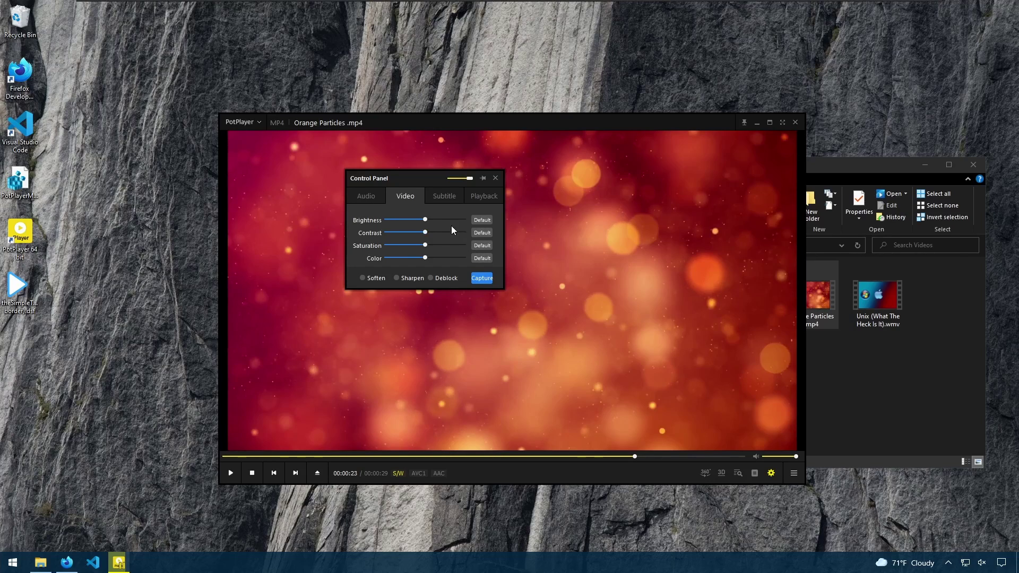
{"action": "left_click", "coordinate": [443, 196]}
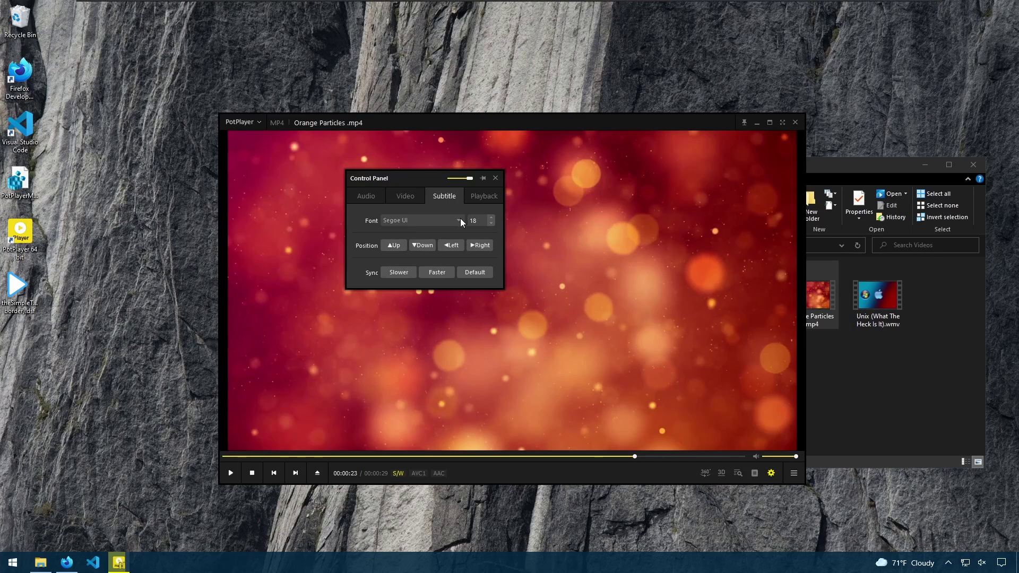
{"action": "left_click", "coordinate": [460, 221]}
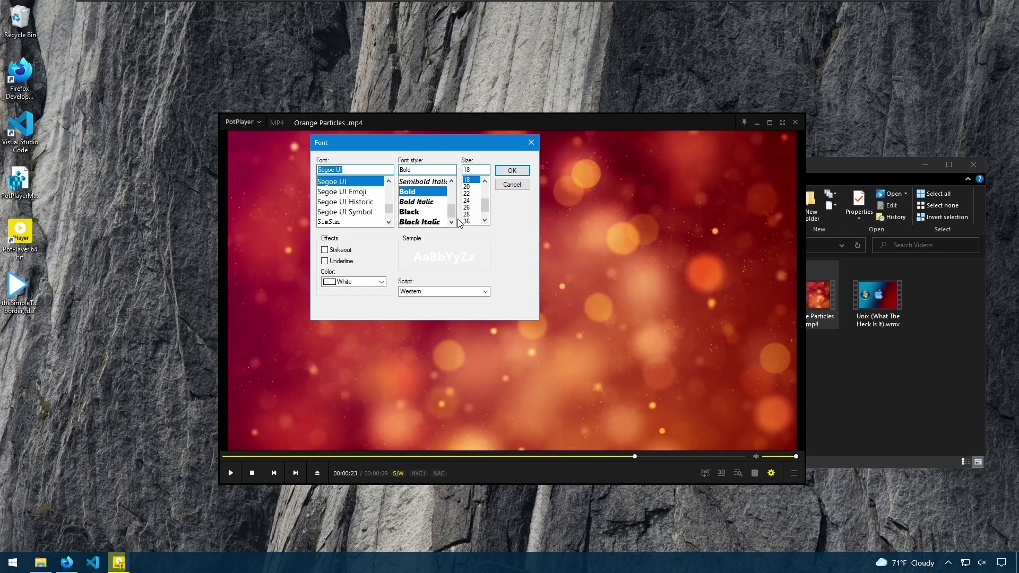
{"action": "left_click", "coordinate": [528, 145]}
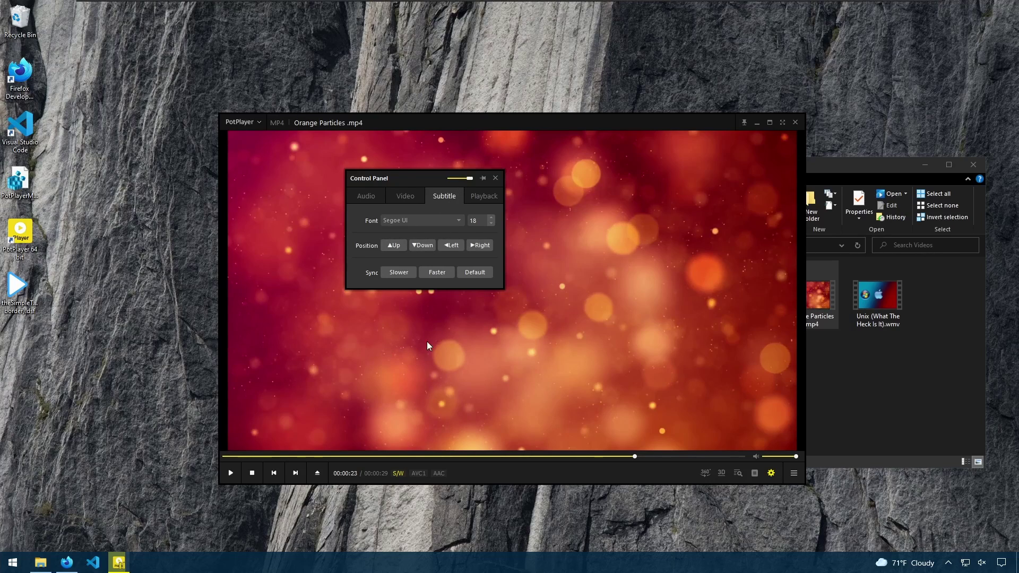
{"action": "left_click", "coordinate": [483, 198]}
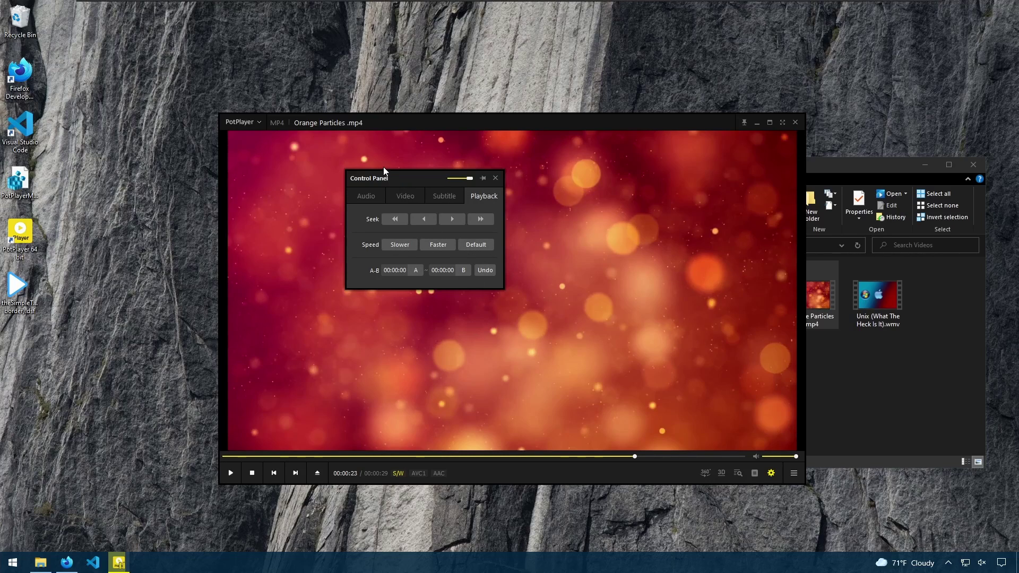
Snap the control panel to the player's left edge and move the two windows around the desktop together.
{"action": "left_click_drag", "start_coordinate": [407, 184], "coordinate": [125, 126]}
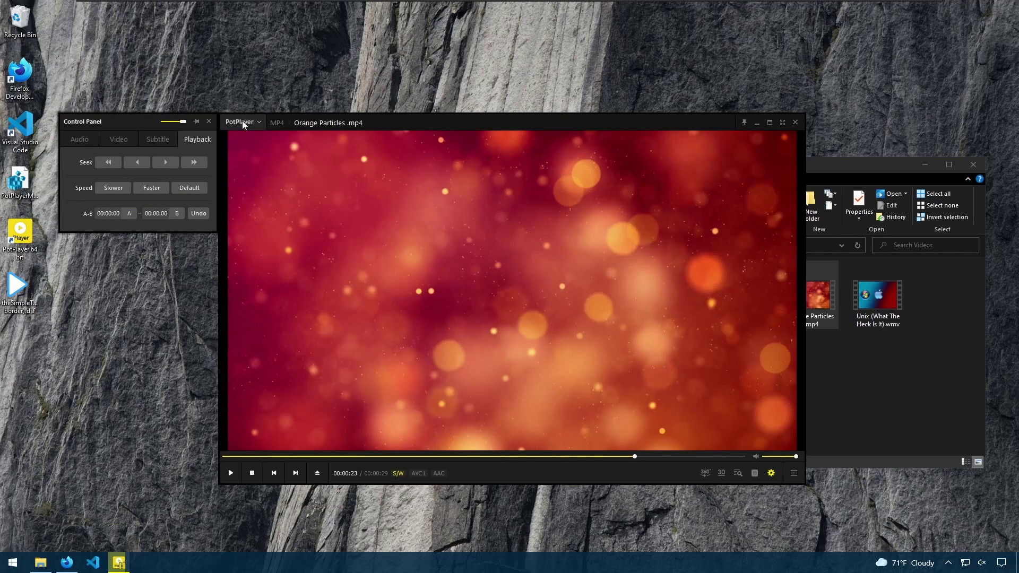
{"action": "left_click_drag", "start_coordinate": [355, 203], "coordinate": [462, 176]}
{"action": "mouse_move", "coordinate": [216, 92]}
{"action": "left_mouse_down"}
{"action": "mouse_move", "coordinate": [107, 86]}
{"action": "mouse_move", "coordinate": [218, 96]}
{"action": "left_mouse_up"}
{"action": "left_click_drag", "start_coordinate": [450, 192], "coordinate": [561, 110]}
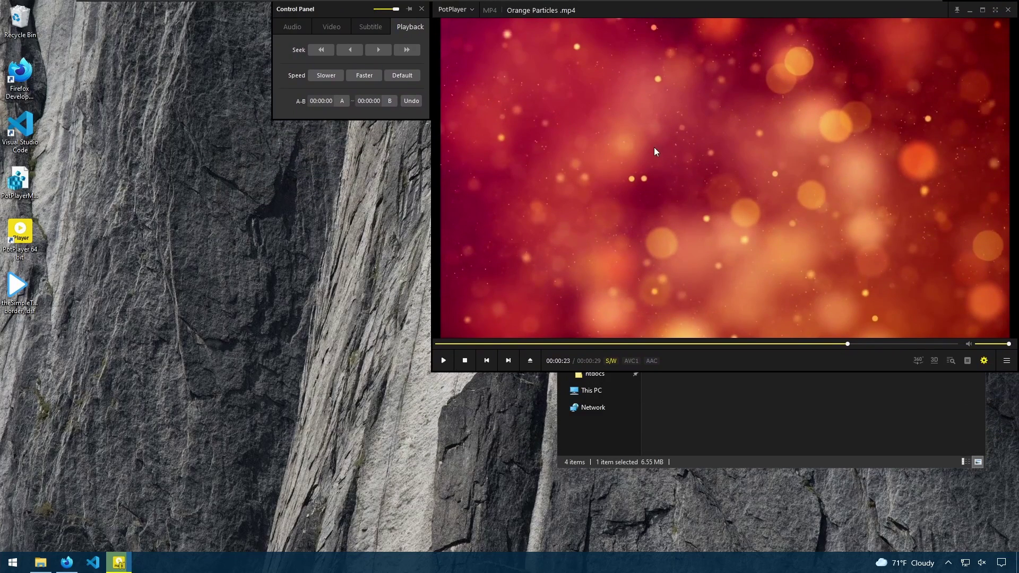
{"action": "left_click_drag", "start_coordinate": [656, 157], "coordinate": [536, 219]}
Detach and close the control panel, and seek the Orange Particles video to 00:00:10 and 00:00:21.
{"action": "left_click_drag", "start_coordinate": [183, 106], "coordinate": [494, 211]}
{"action": "left_click", "coordinate": [593, 209]}
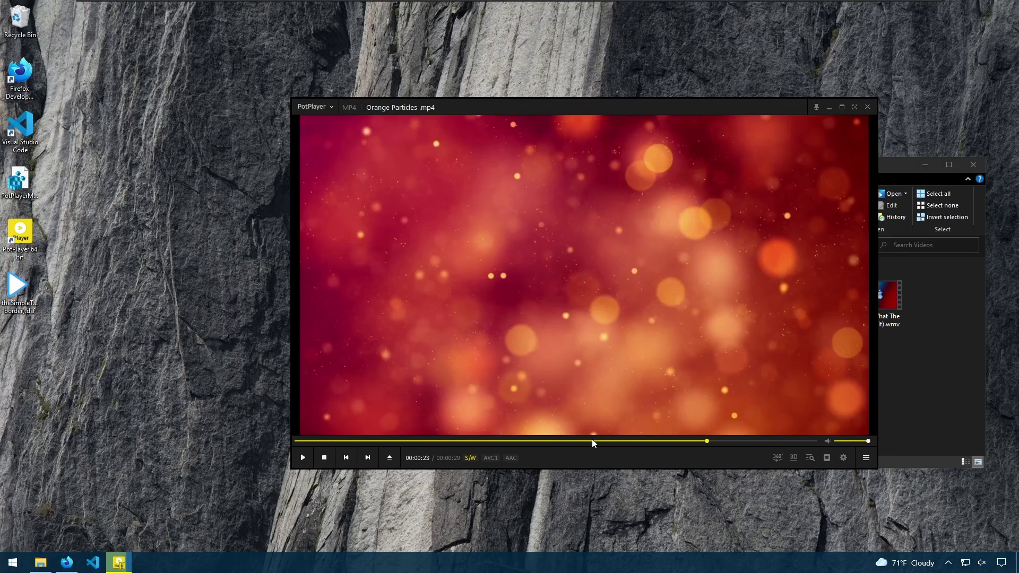
{"action": "left_click_drag", "start_coordinate": [591, 438], "coordinate": [499, 440]}
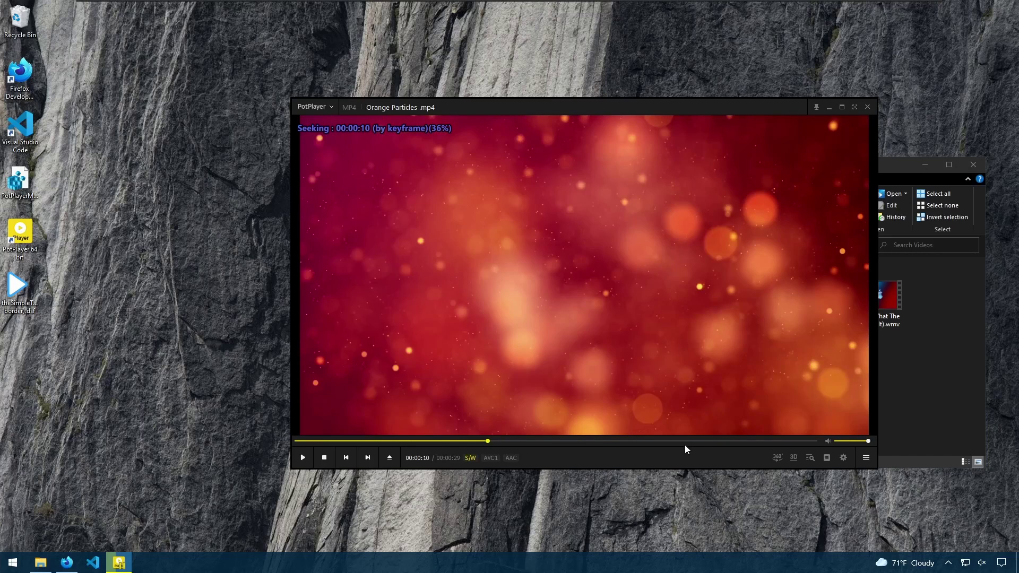
{"action": "left_click", "coordinate": [686, 445]}
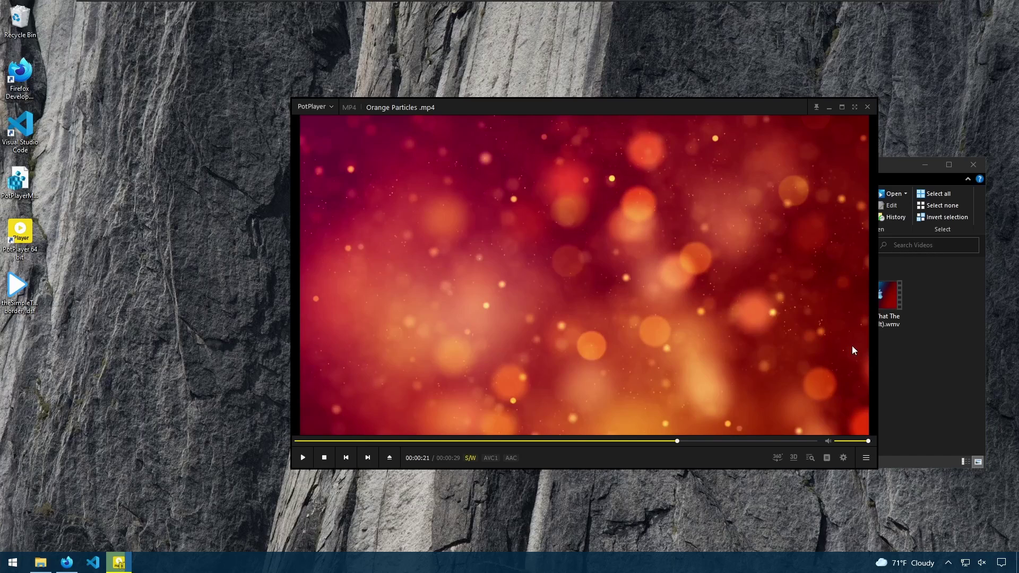
Open the Music folder in File Explorer and load Aquasonic.mp3 from it into PotPlayer.
{"action": "left_click", "coordinate": [888, 353]}
{"action": "left_click", "coordinate": [579, 311]}
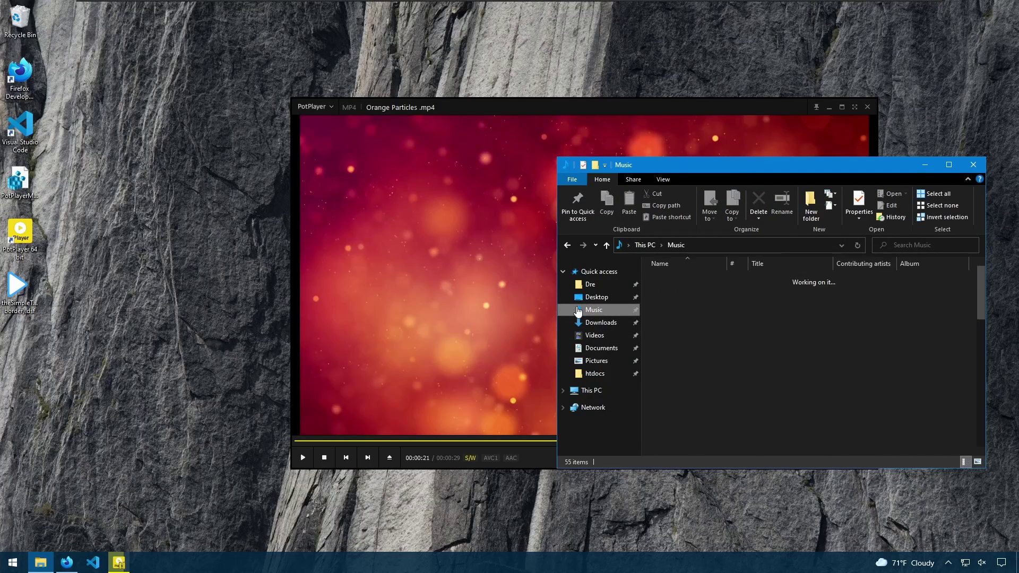
{"action": "left_click_drag", "start_coordinate": [681, 312], "coordinate": [486, 303]}
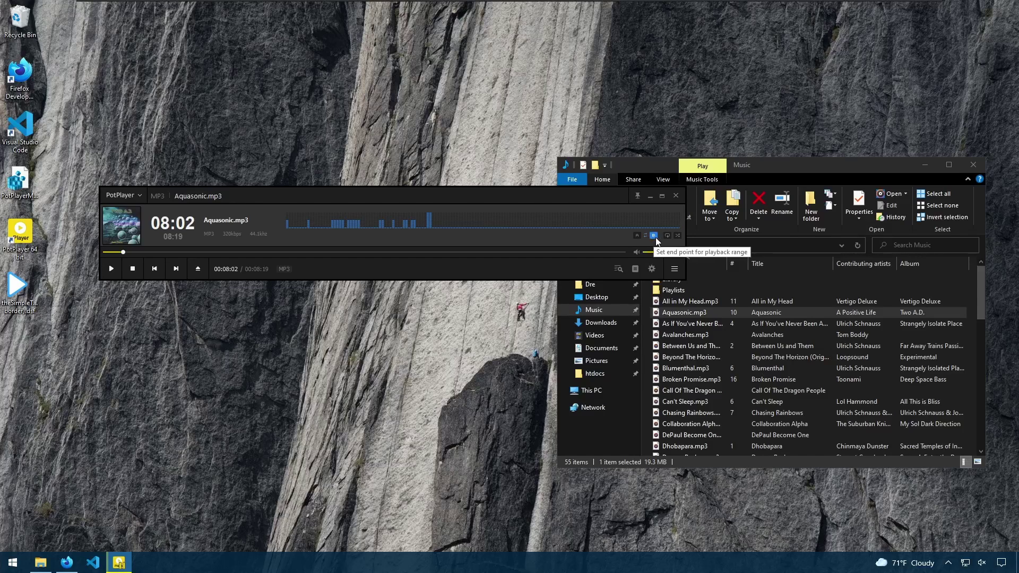
{"action": "left_click", "coordinate": [679, 237]}
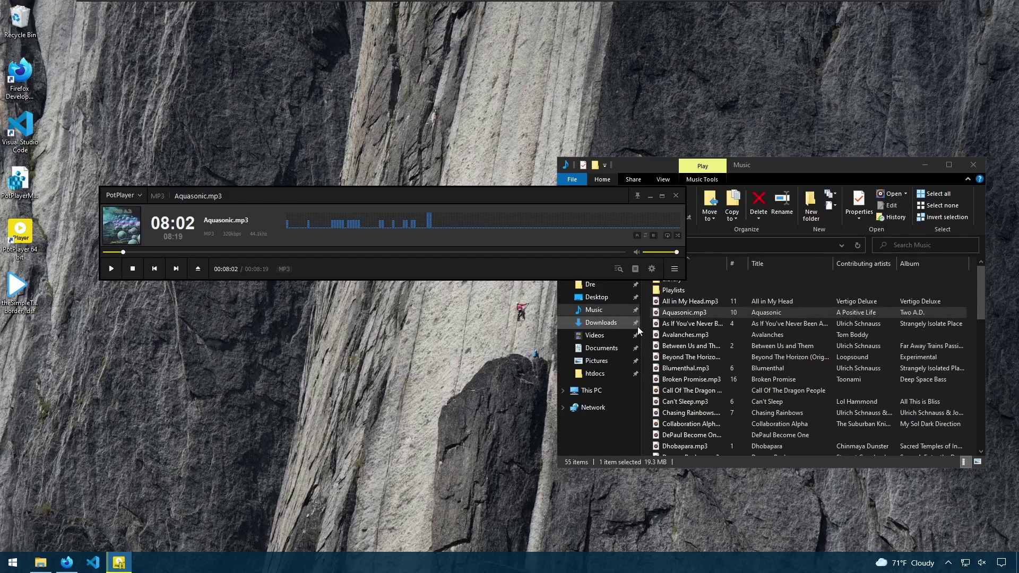
Pin the player so it stays on top of other windows, and move the File Explorer window behind it.
{"action": "left_click_drag", "start_coordinate": [565, 192], "coordinate": [573, 242]}
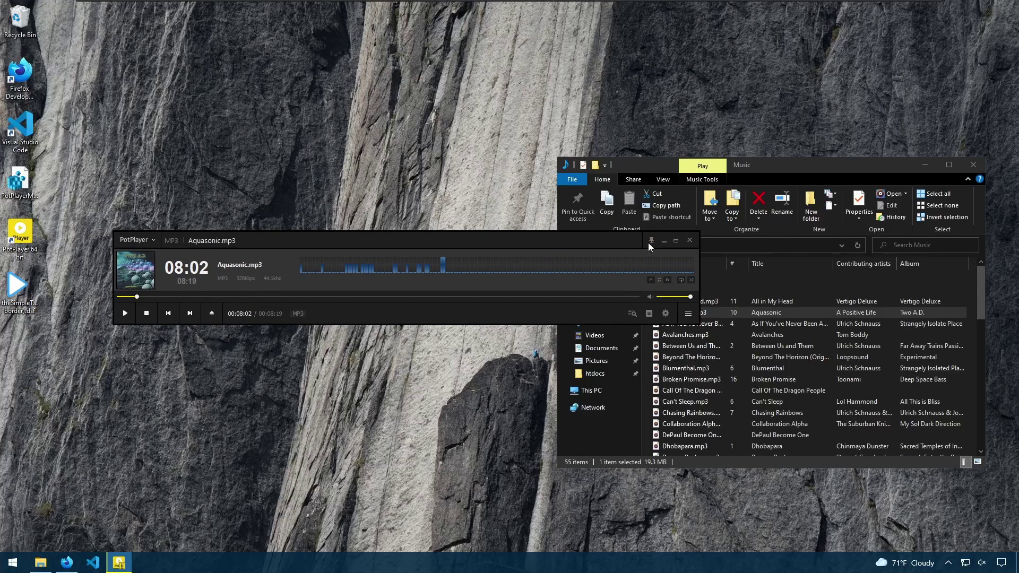
{"action": "left_click", "coordinate": [651, 242]}
{"action": "left_click_drag", "start_coordinate": [656, 169], "coordinate": [745, 203]}
{"action": "left_click_drag", "start_coordinate": [565, 254], "coordinate": [571, 252]}
{"action": "left_click_drag", "start_coordinate": [695, 204], "coordinate": [282, 110]}
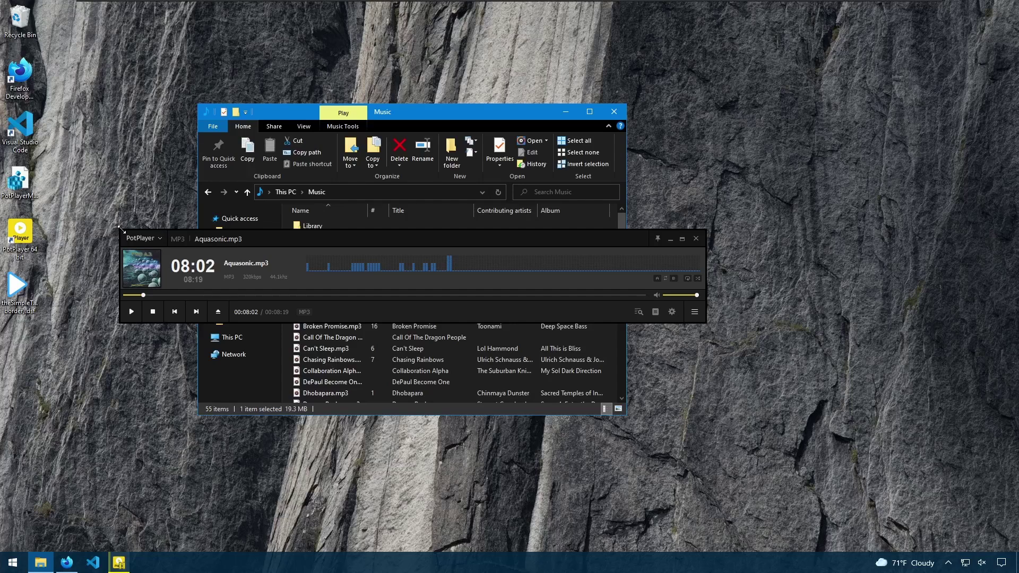
Enlarge the player window to about 1033x585 to reveal the album art, and reposition it over the File Explorer window.
{"action": "left_click_drag", "start_coordinate": [121, 229], "coordinate": [147, 8]}
{"action": "left_click_drag", "start_coordinate": [337, 21], "coordinate": [333, 100]}
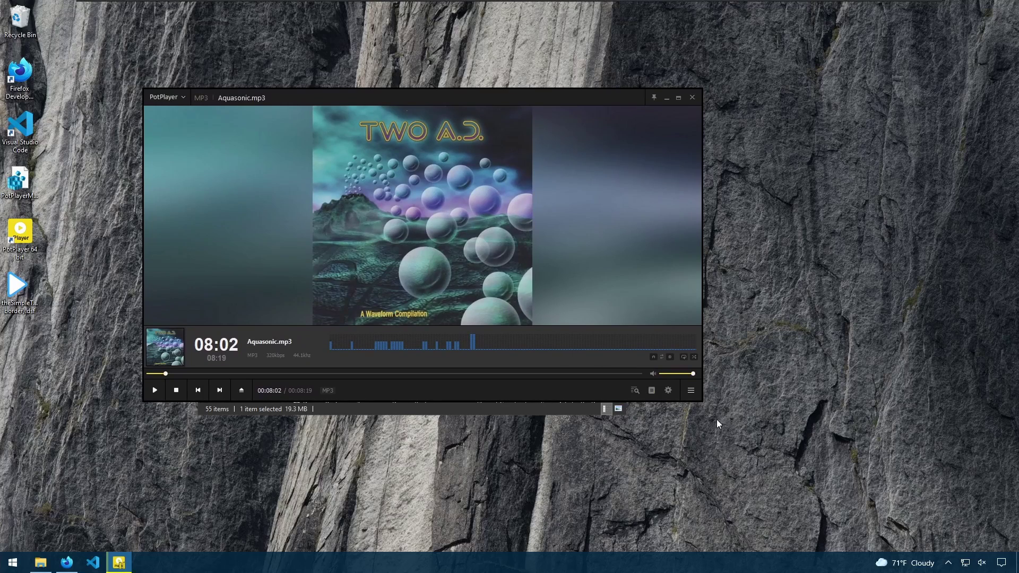
{"action": "left_click_drag", "start_coordinate": [702, 401], "coordinate": [690, 489]}
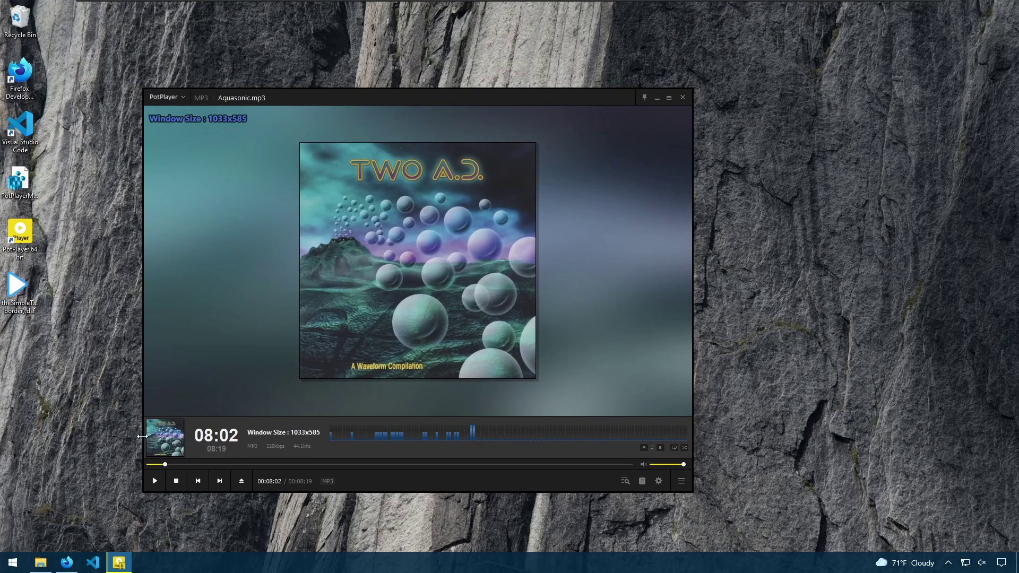
{"action": "left_click_drag", "start_coordinate": [283, 204], "coordinate": [256, 227]}
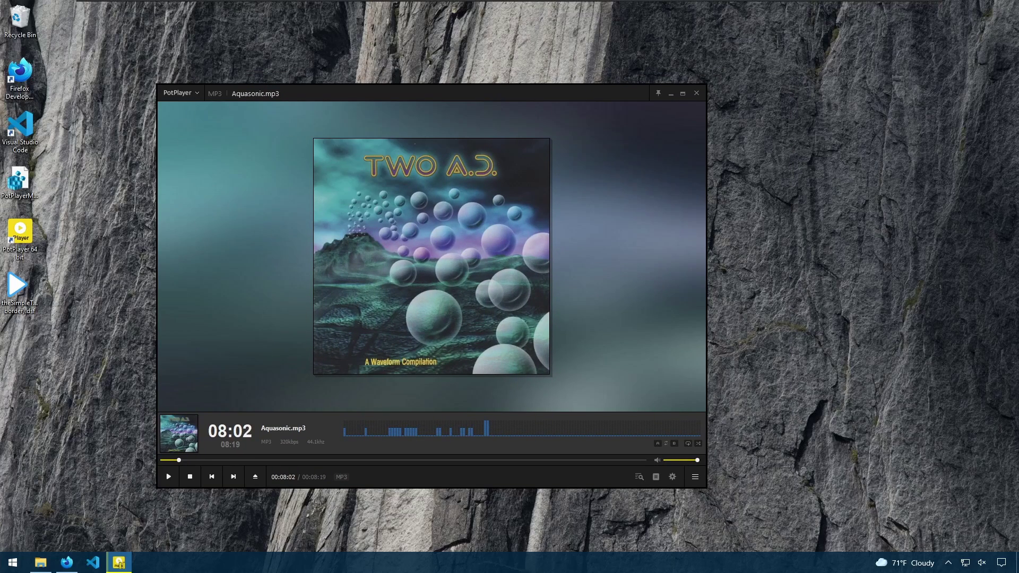
{"action": "left_click", "coordinate": [185, 94]}
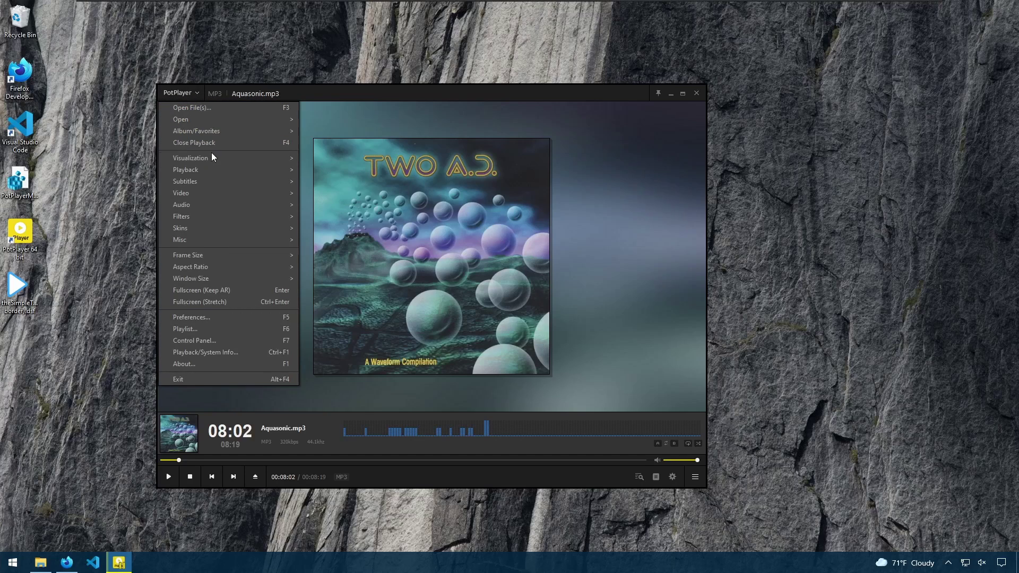
{"action": "mouse_move", "coordinate": [269, 121]}
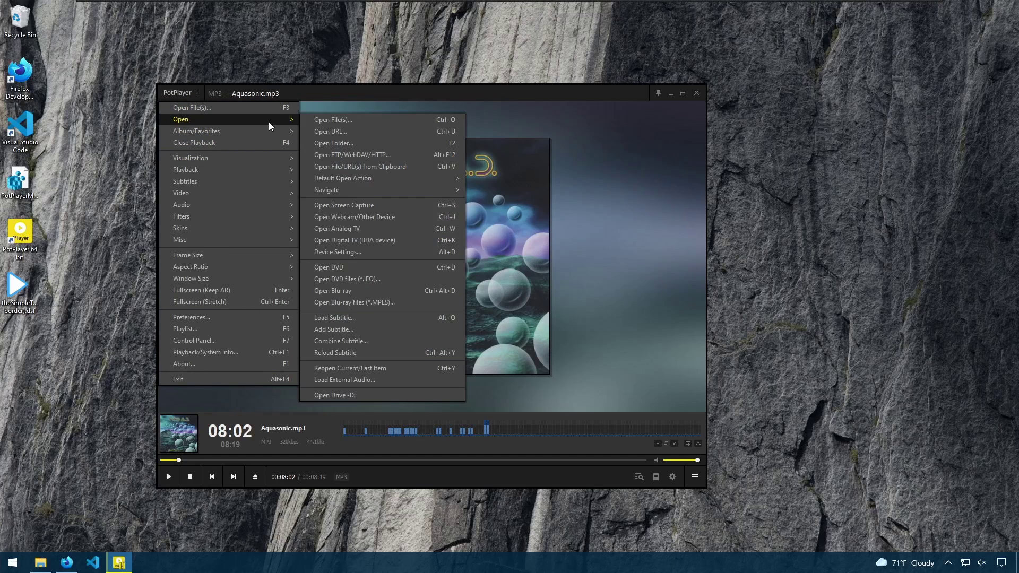
{"action": "left_click", "coordinate": [385, 131]}
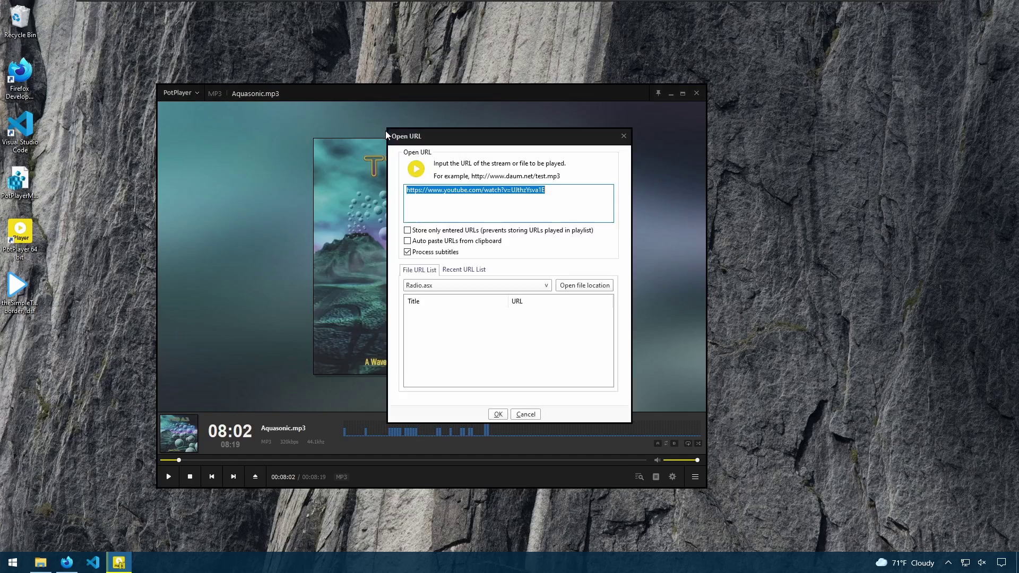
{"action": "right_click", "coordinate": [504, 194]}
{"action": "left_click", "coordinate": [445, 235]}
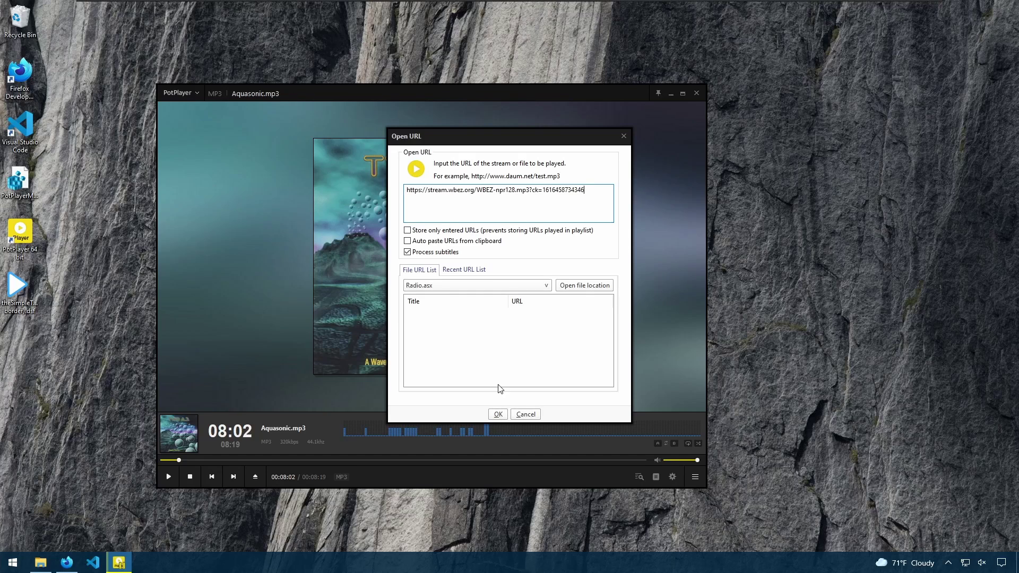
{"action": "left_click", "coordinate": [498, 415]}
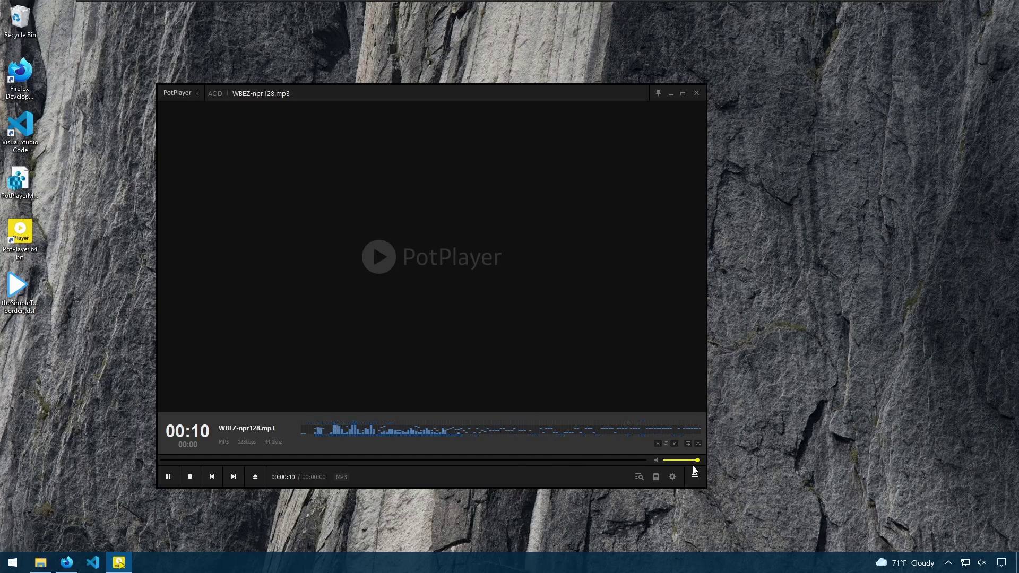
Show the playlist window and snap it to the player's right edge.
{"action": "left_click", "coordinate": [656, 477]}
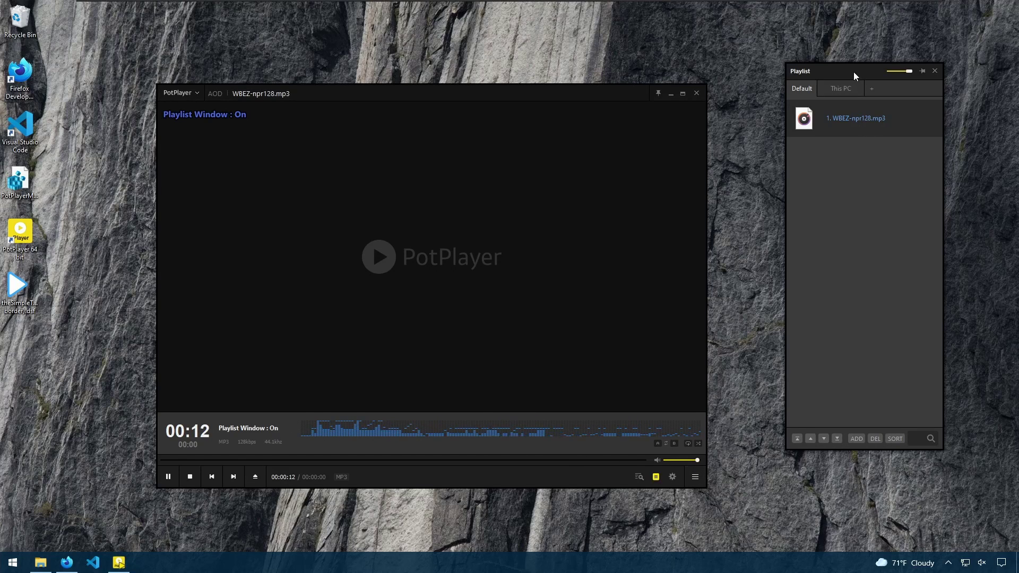
{"action": "left_click_drag", "start_coordinate": [849, 73], "coordinate": [774, 100]}
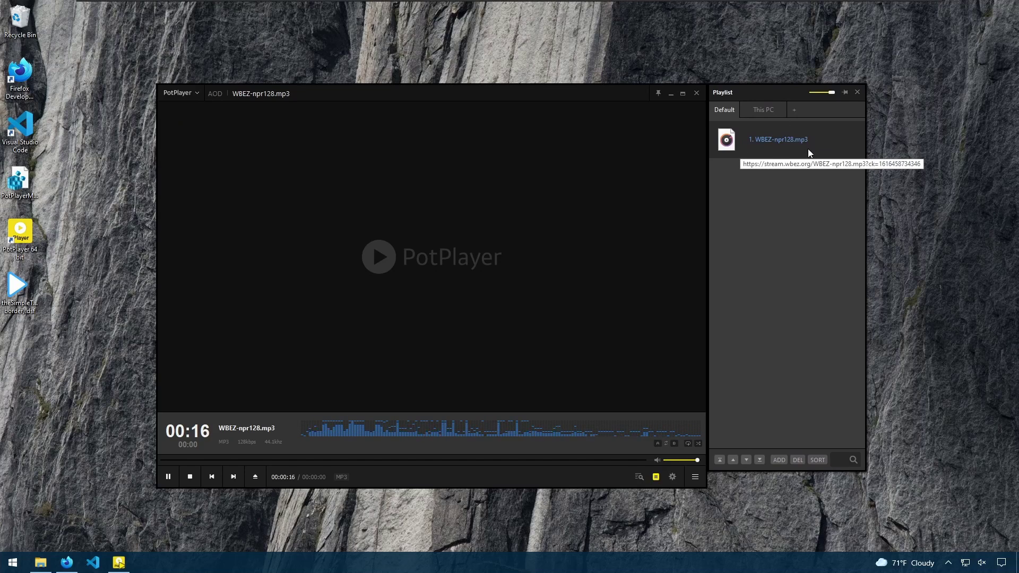
Save the playlist containing the WBEZ stream to the Desktop under the file name NPR and select the saved file there.
{"action": "right_click", "coordinate": [751, 143]}
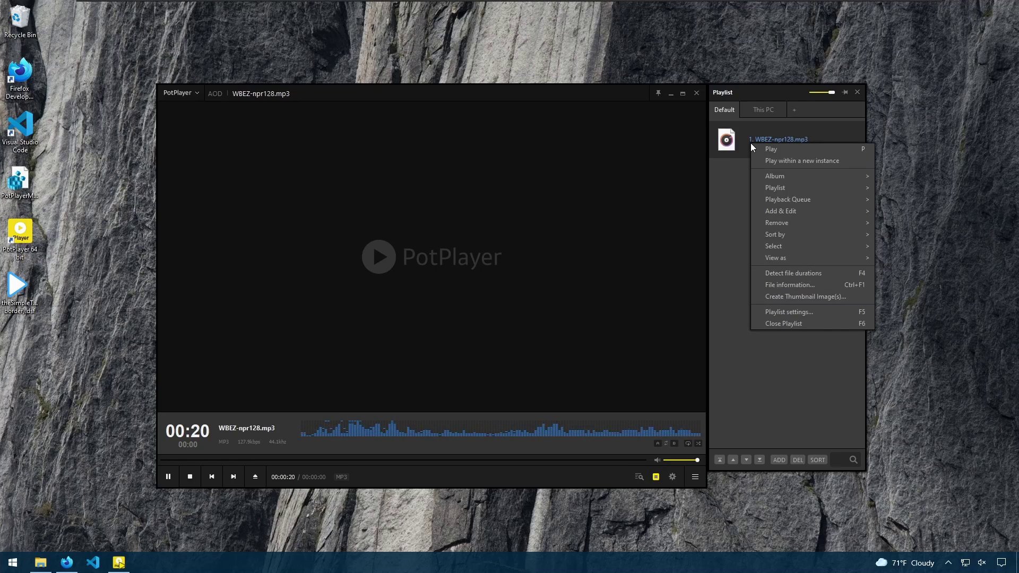
{"action": "mouse_move", "coordinate": [764, 186]}
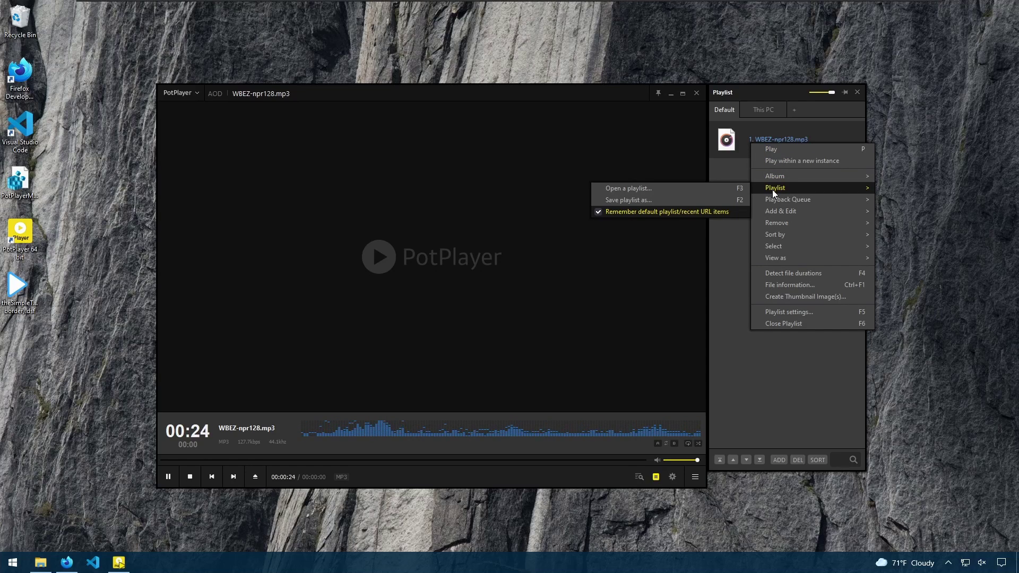
{"action": "left_click", "coordinate": [683, 199]}
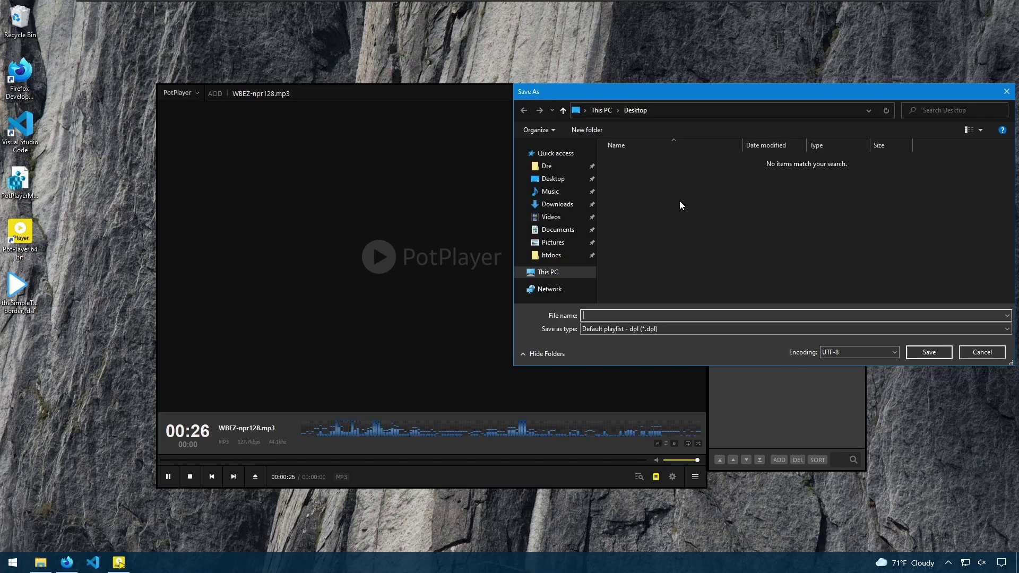
{"action": "left_click", "coordinate": [550, 191]}
{"action": "left_click", "coordinate": [553, 179]}
{"action": "left_click", "coordinate": [601, 316]}
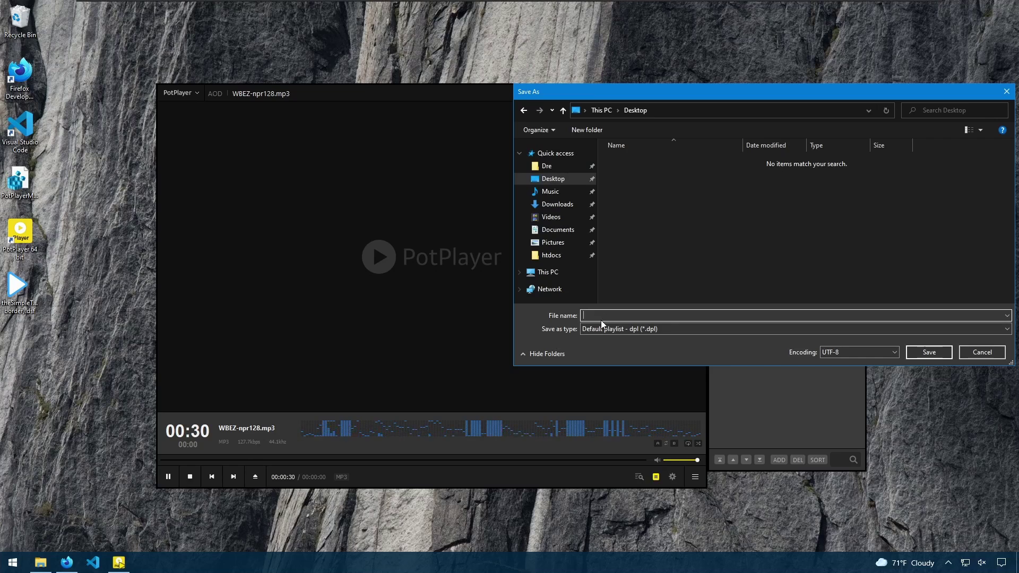
{"action": "type", "text": "NPR"}
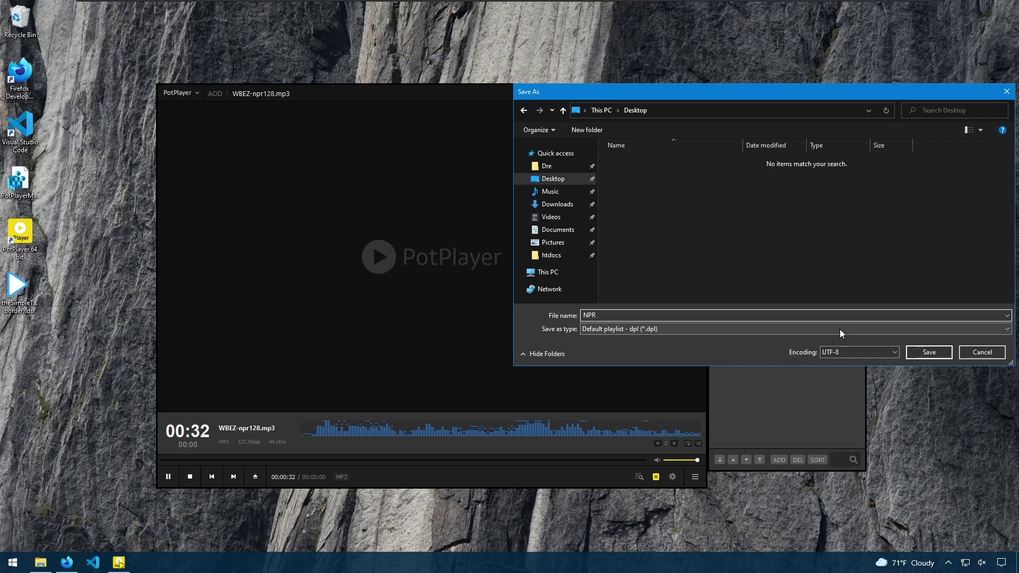
{"action": "left_click", "coordinate": [940, 351]}
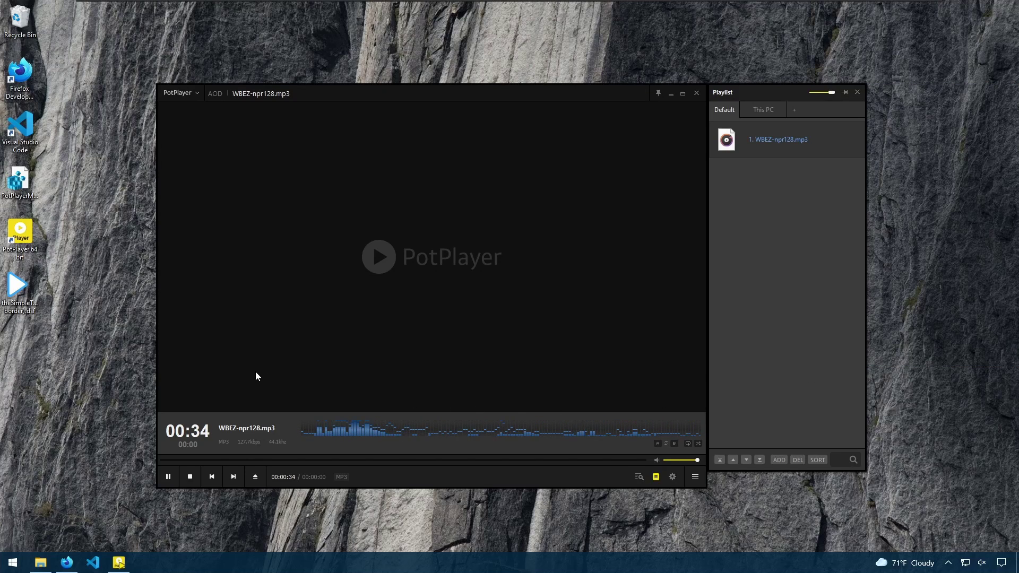
{"action": "left_click_drag", "start_coordinate": [23, 93], "coordinate": [88, 372]}
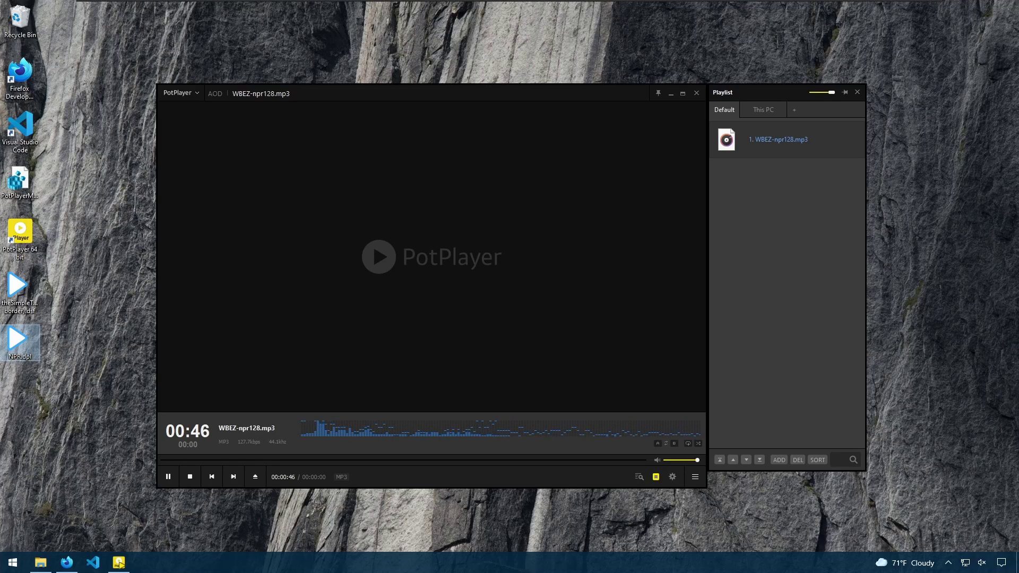
{"action": "left_click", "coordinate": [181, 91]}
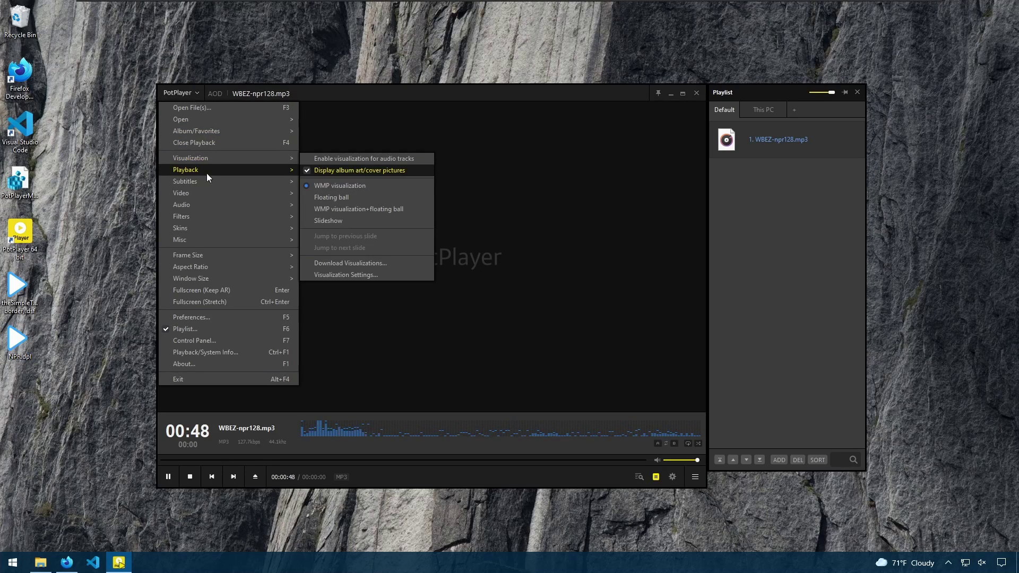
{"action": "mouse_move", "coordinate": [261, 118]}
{"action": "left_click", "coordinate": [339, 133]}
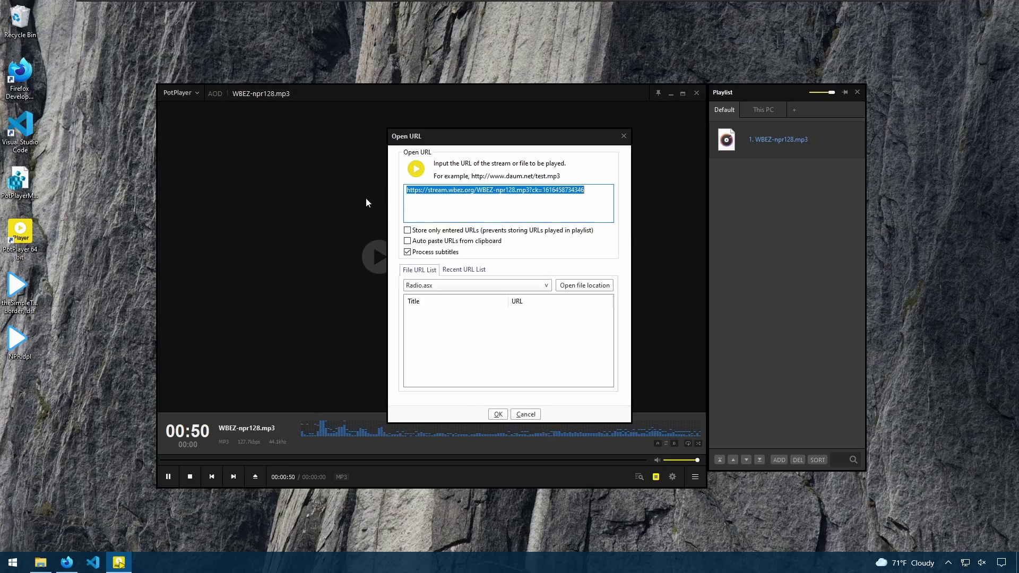
{"action": "right_click", "coordinate": [460, 190]}
{"action": "left_click", "coordinate": [422, 247]}
{"action": "key", "text": "ctrl+v"}
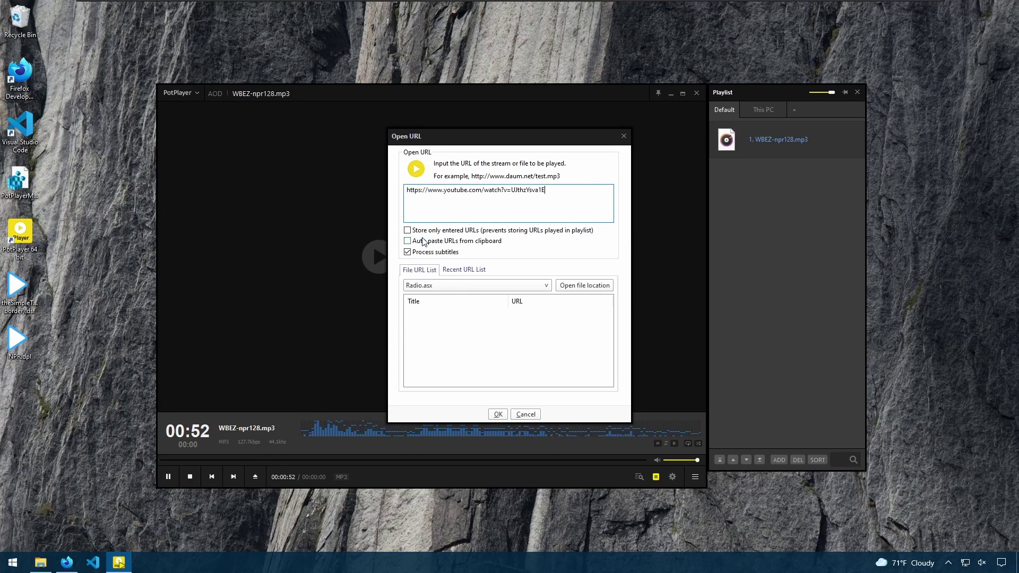
{"action": "left_click", "coordinate": [497, 414]}
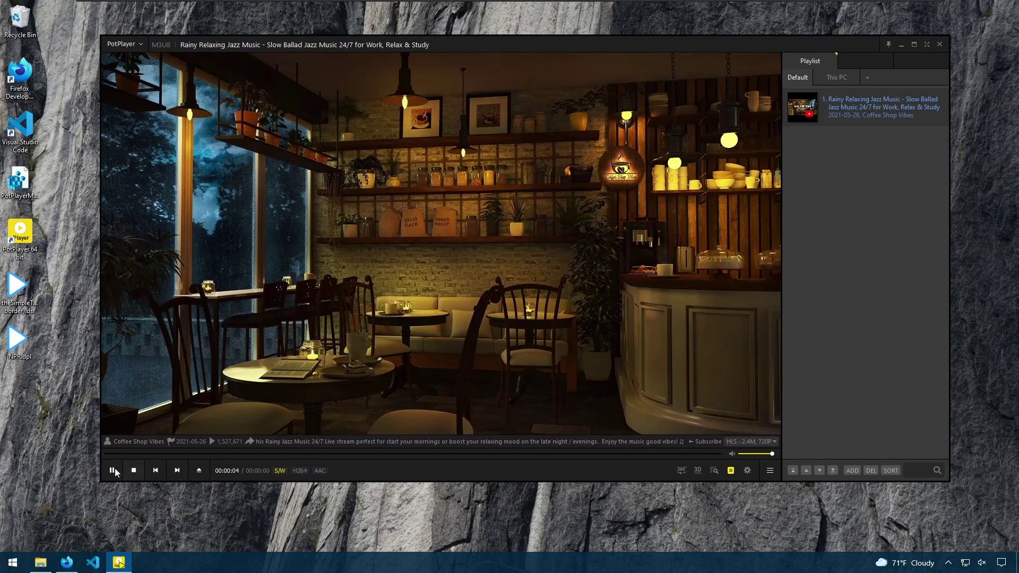
{"action": "key", "text": "space"}
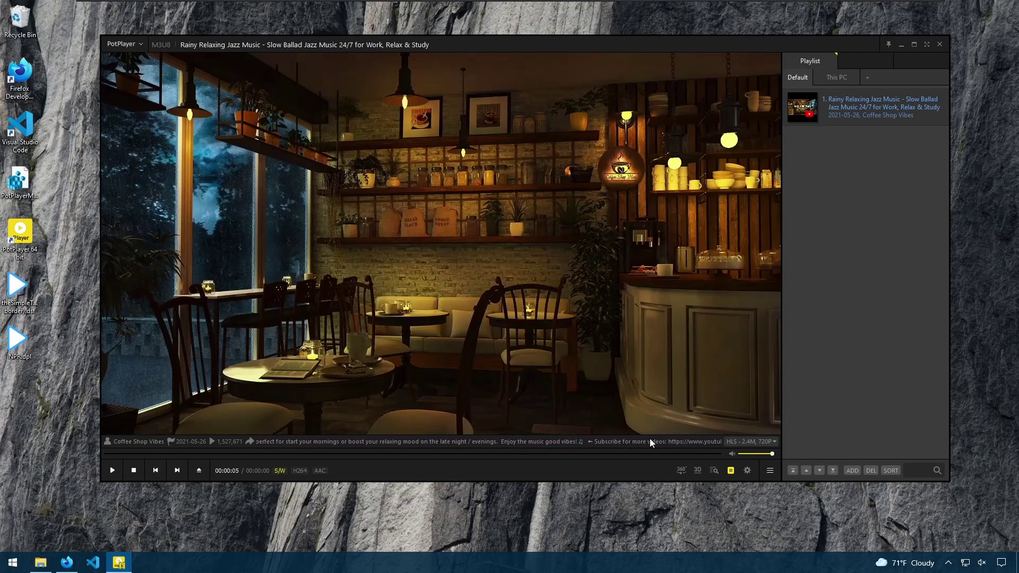
Switch the stream quality to HLS 962.5K, 360P and back to HLS 2.4M, 720P.
{"action": "left_click", "coordinate": [762, 444]}
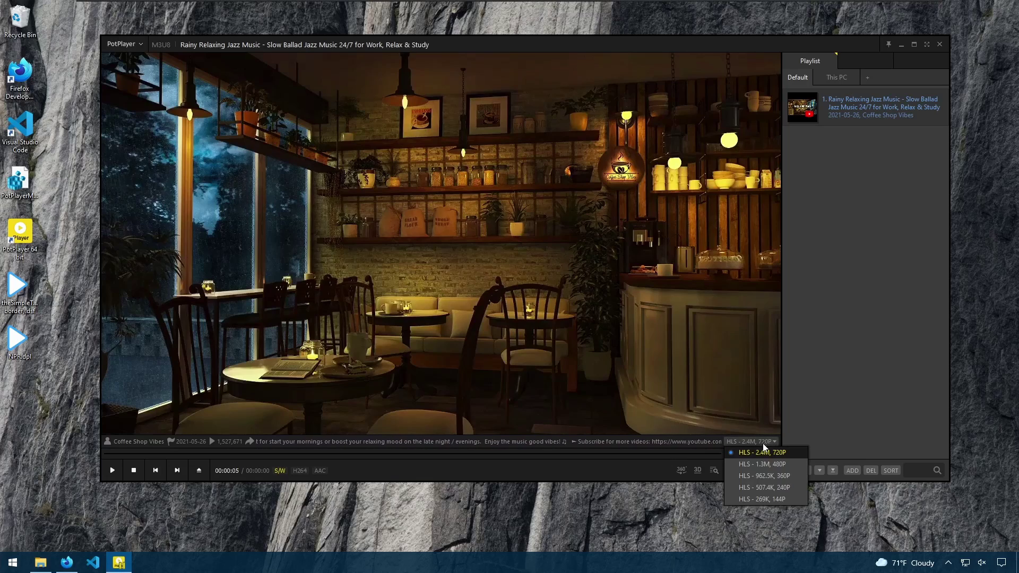
{"action": "left_click", "coordinate": [784, 479]}
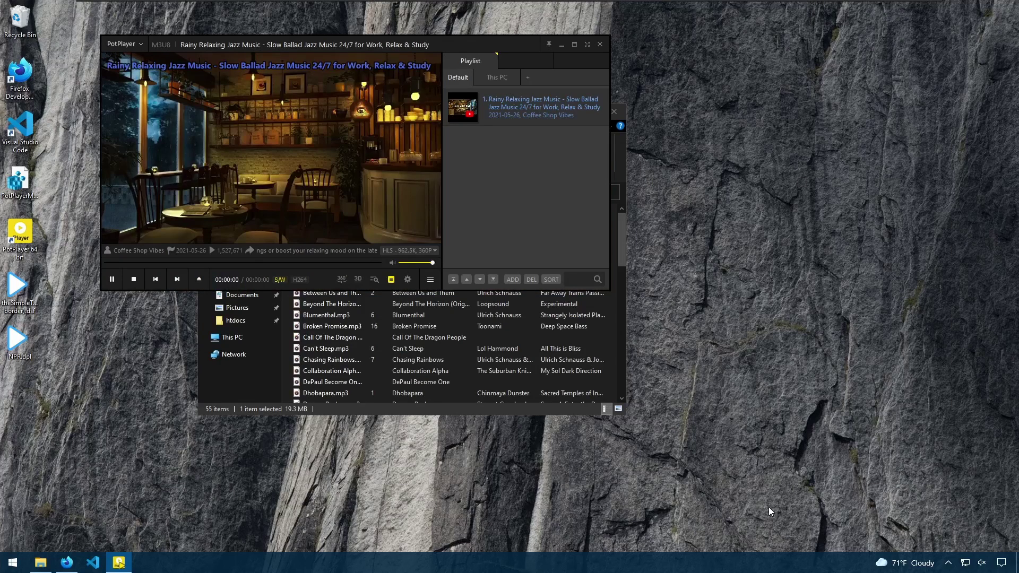
{"action": "left_click", "coordinate": [430, 252]}
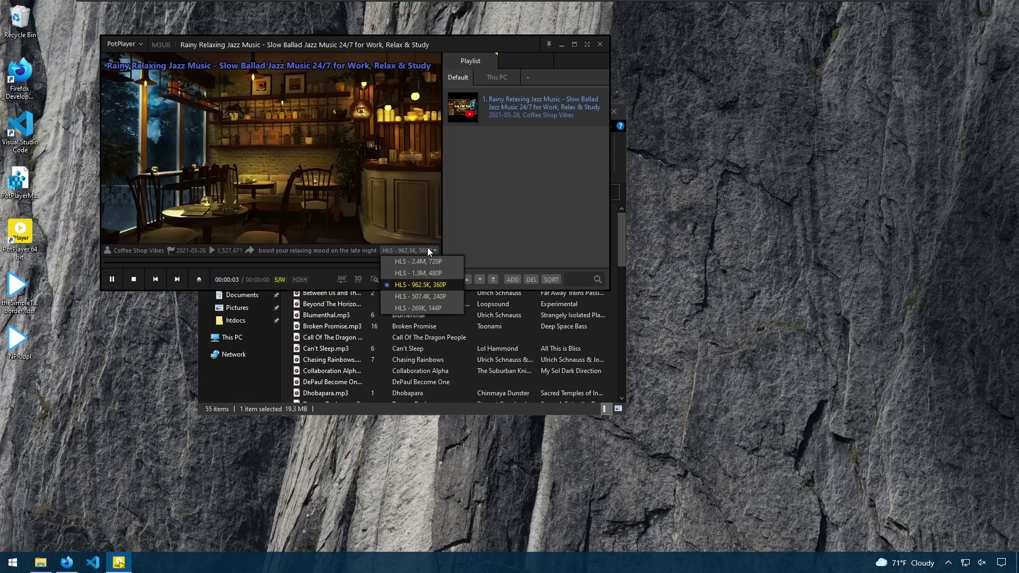
{"action": "left_click", "coordinate": [421, 259]}
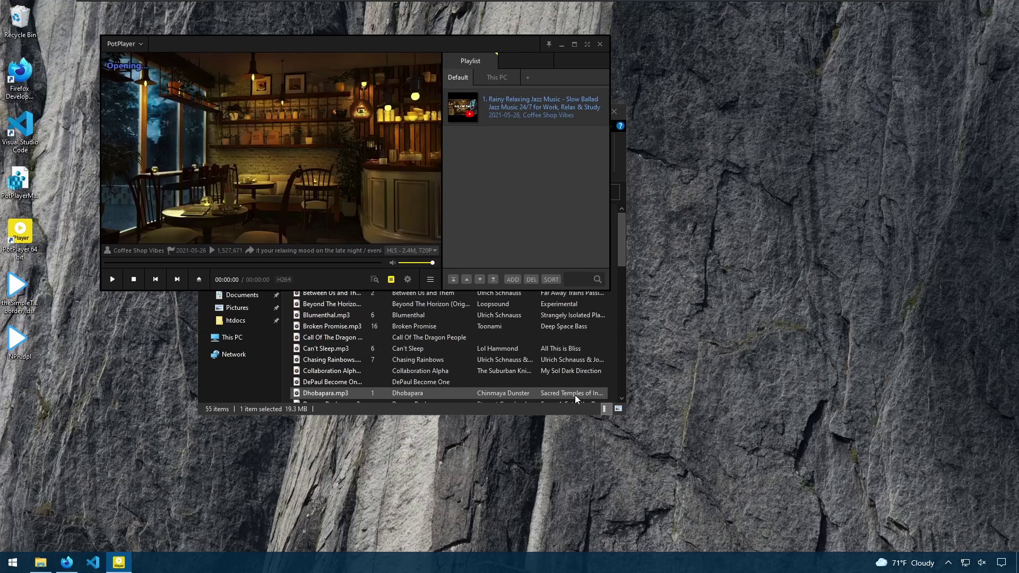
{"action": "right_click", "coordinate": [852, 113]}
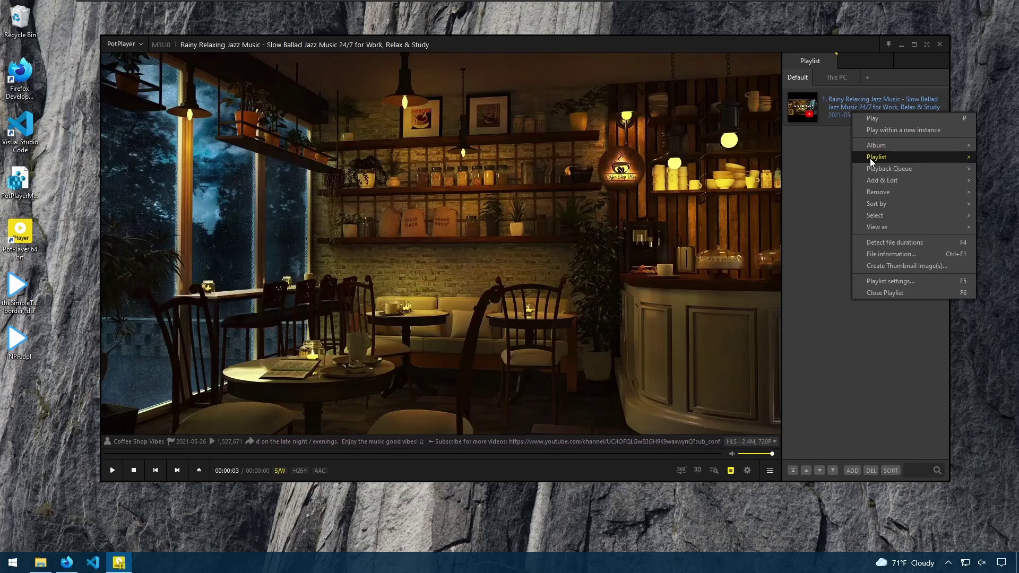
{"action": "mouse_move", "coordinate": [871, 158]}
{"action": "left_click", "coordinate": [791, 166]}
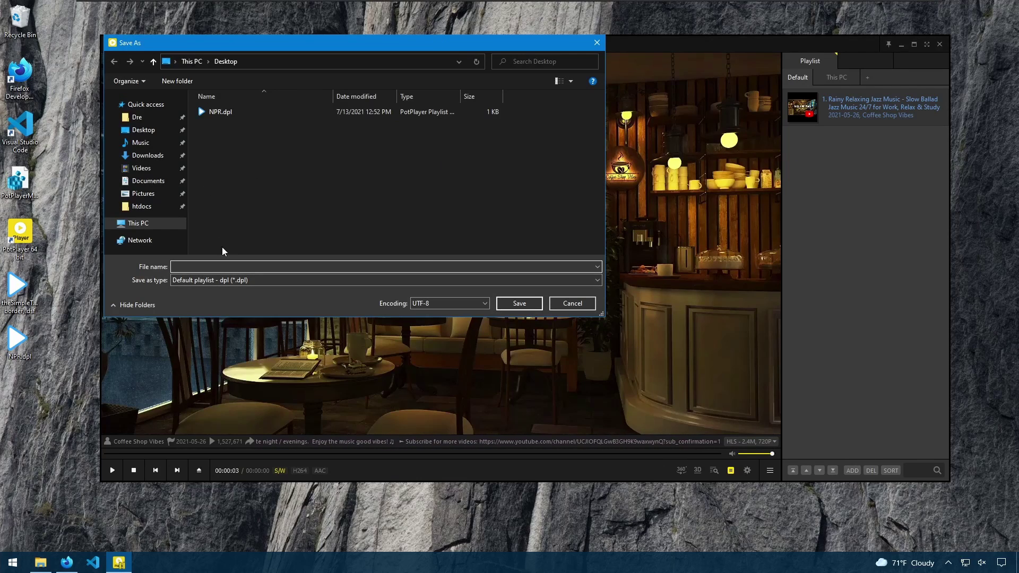
{"action": "left_click", "coordinate": [591, 305]}
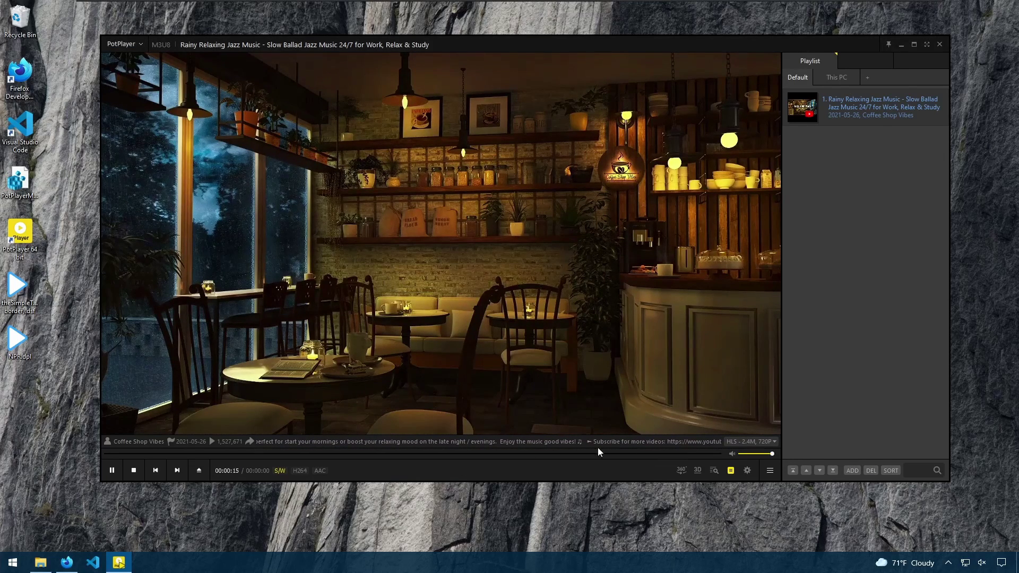
Set the player's on-top mode to Never and move its window toward the desktop's lower right.
{"action": "left_click", "coordinate": [41, 564]}
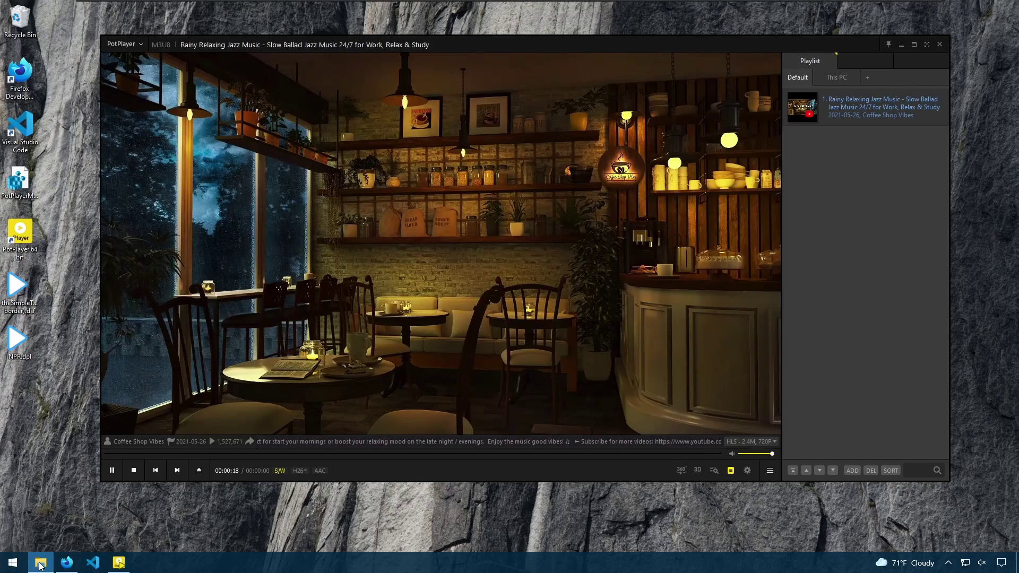
{"action": "left_click", "coordinate": [890, 45]}
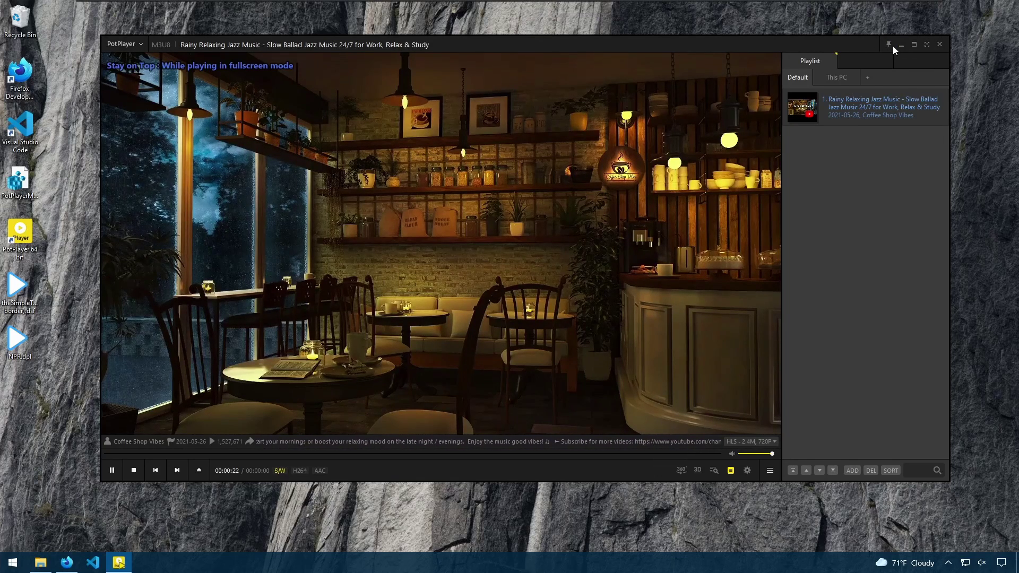
{"action": "left_click", "coordinate": [889, 45]}
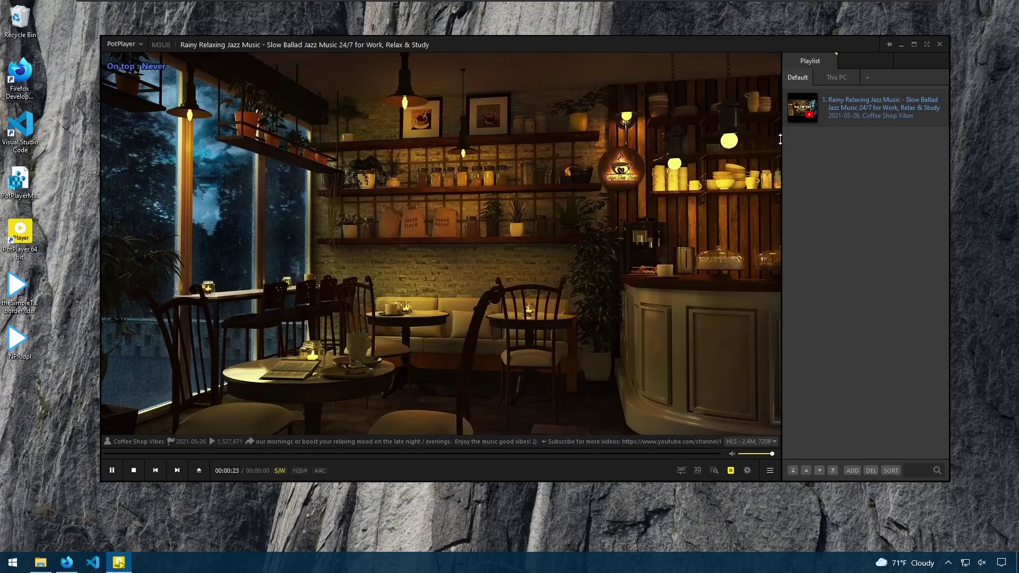
{"action": "left_click_drag", "start_coordinate": [757, 43], "coordinate": [809, 196]}
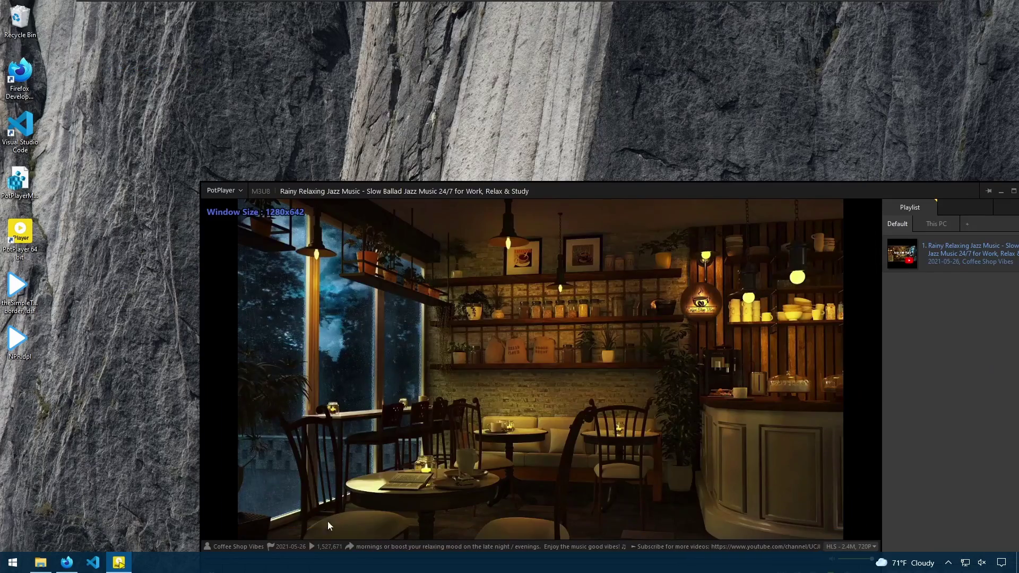
Switch to File Explorer, go to the Videos folder and play Unix (What The Heck Is It).wmv in PotPlayer.
{"action": "left_click", "coordinate": [40, 561]}
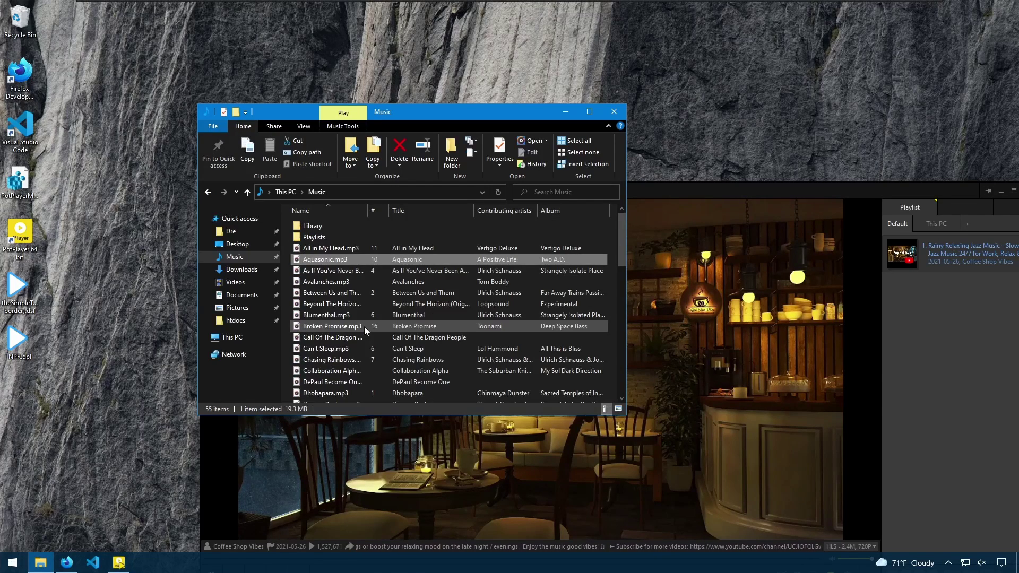
{"action": "left_click", "coordinate": [236, 283]}
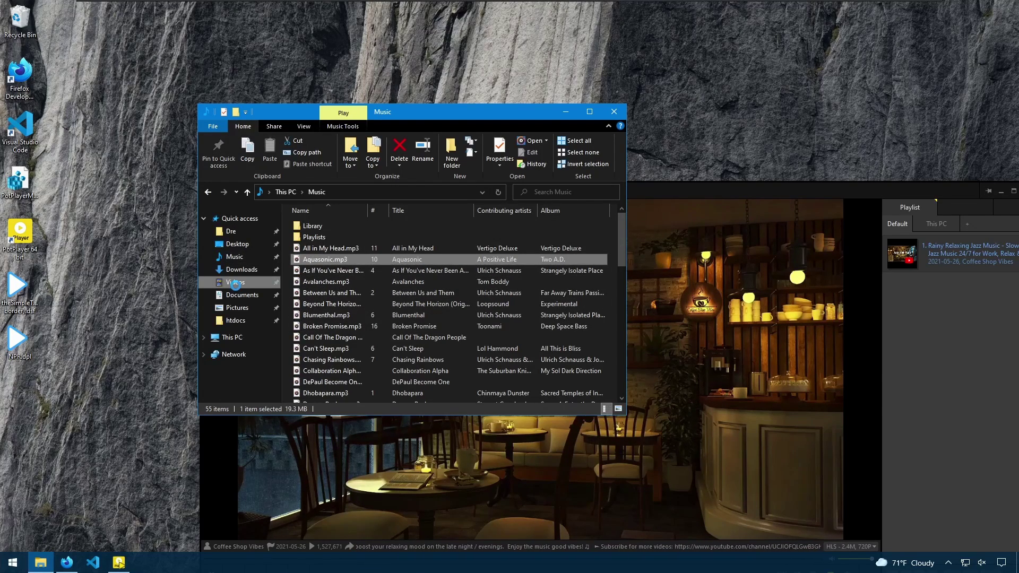
{"action": "left_click", "coordinate": [543, 254]}
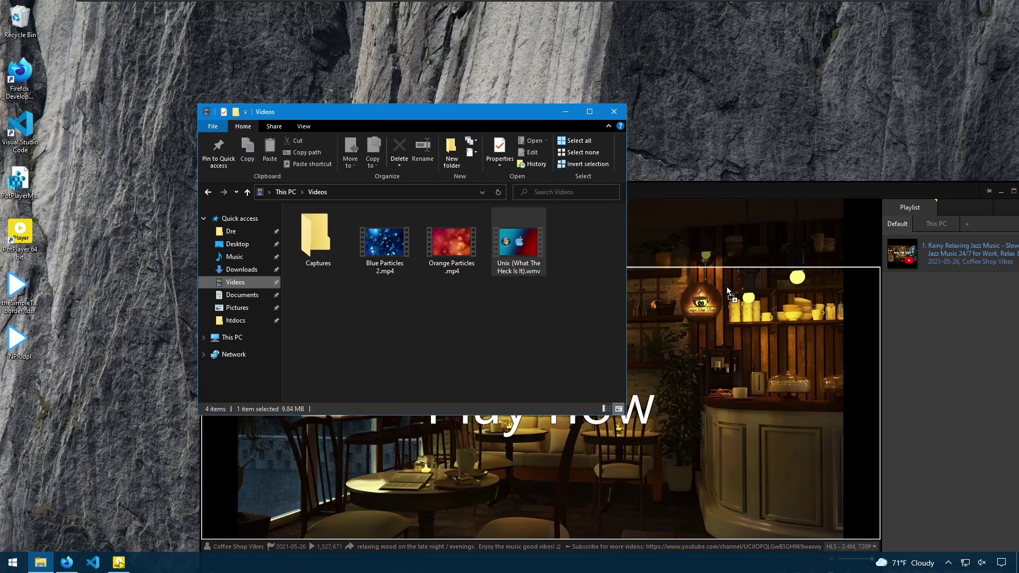
{"action": "left_click", "coordinate": [760, 317]}
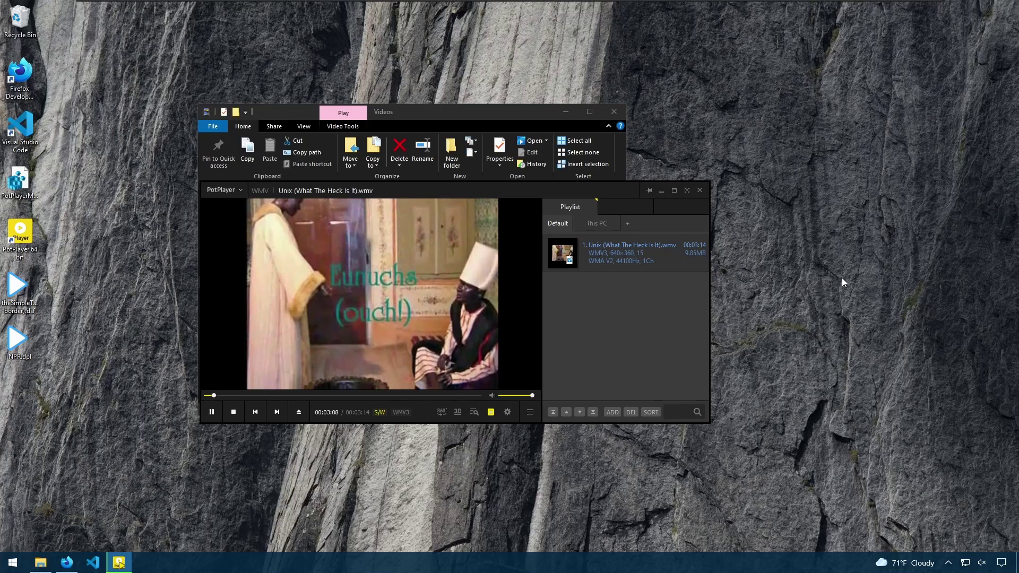
Reposition the player over the File Explorer window and enlarge it to about 801x561.
{"action": "left_click", "coordinate": [375, 255]}
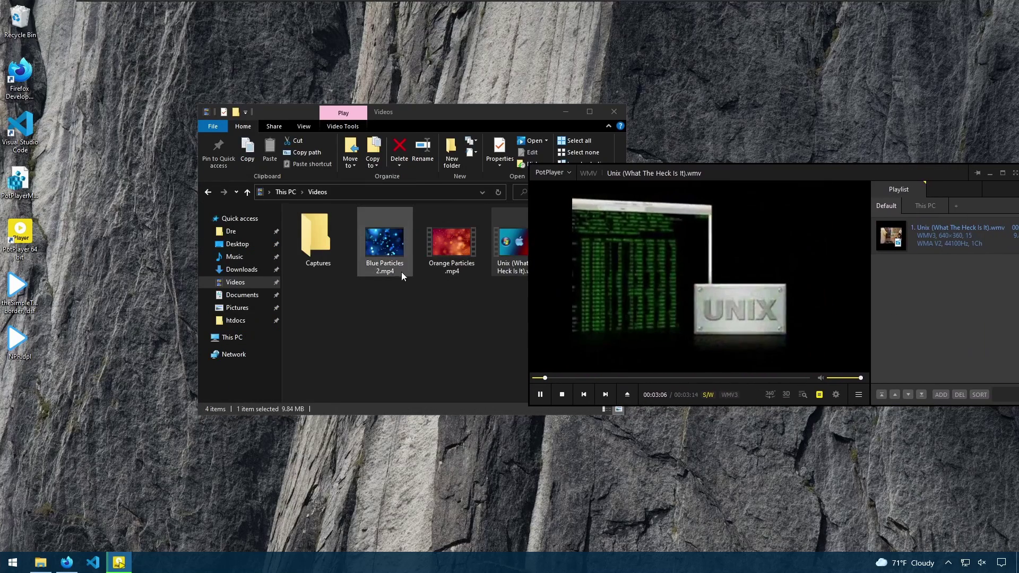
{"action": "left_click_drag", "start_coordinate": [648, 271], "coordinate": [381, 253]}
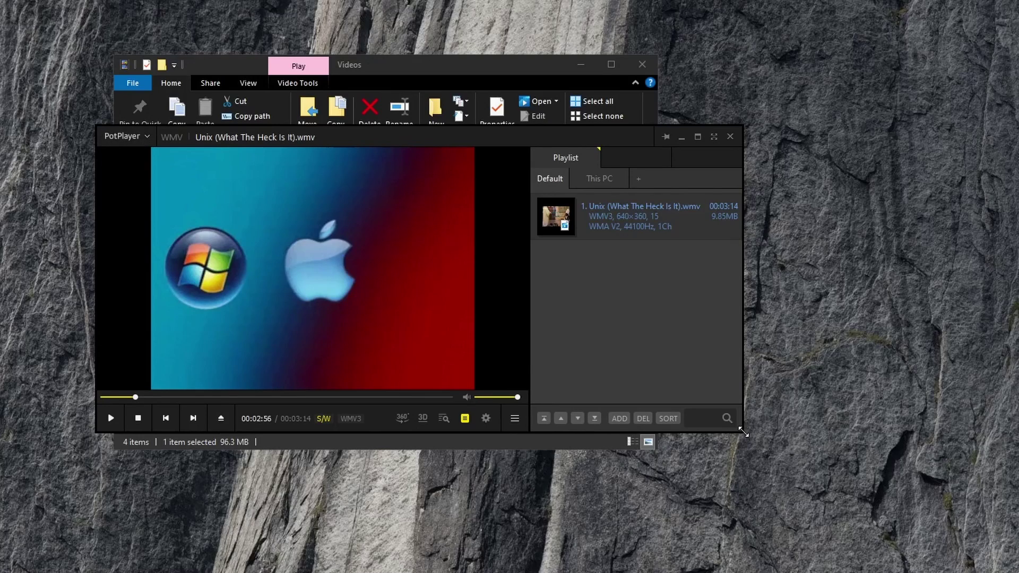
{"action": "left_click_drag", "start_coordinate": [743, 433], "coordinate": [852, 567]}
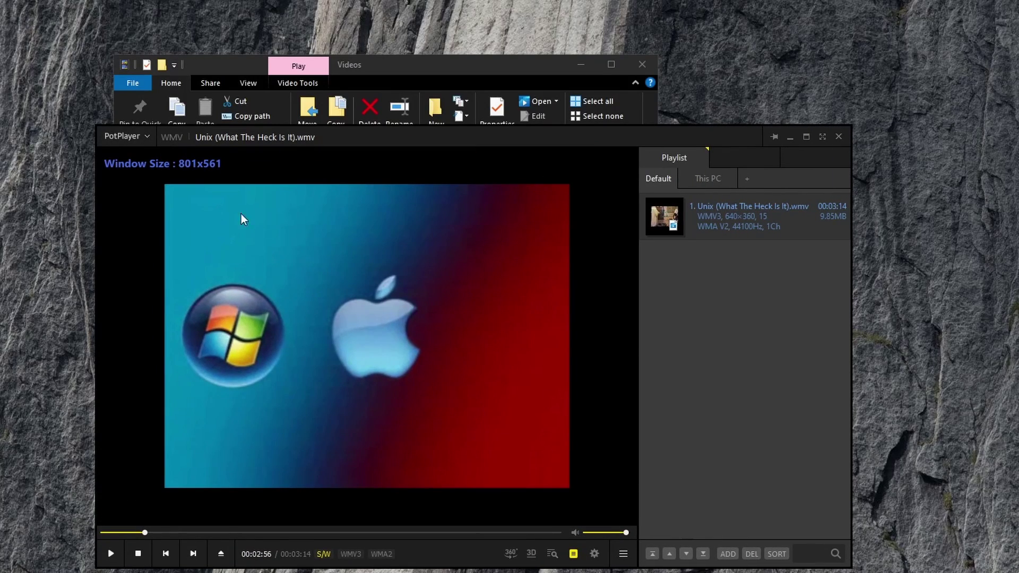
Examine the main menu and the video's context menu, including the Open and Album/Favorites options.
{"action": "left_click", "coordinate": [134, 137]}
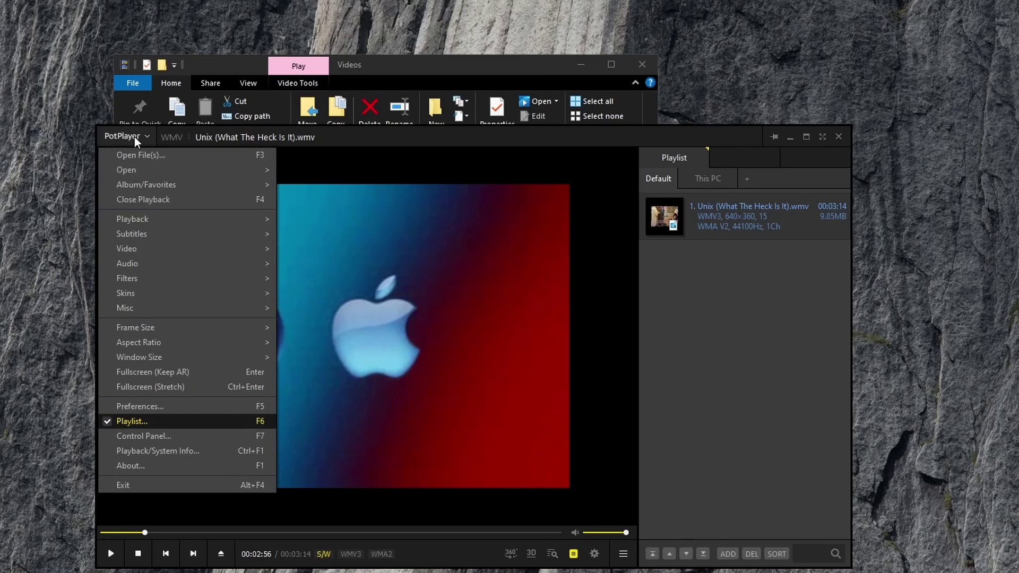
{"action": "right_click", "coordinate": [330, 182]}
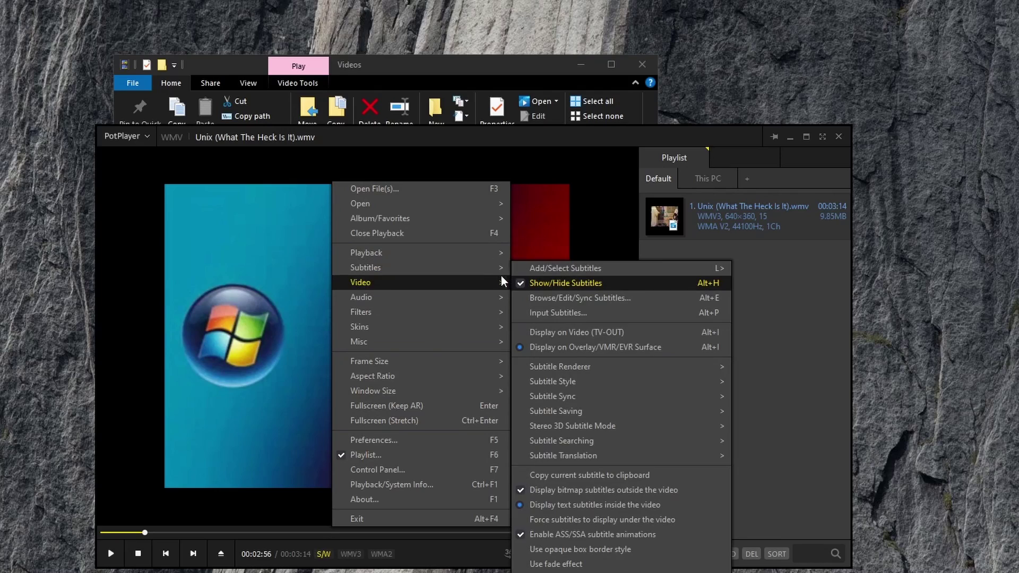
{"action": "left_click", "coordinate": [121, 136]}
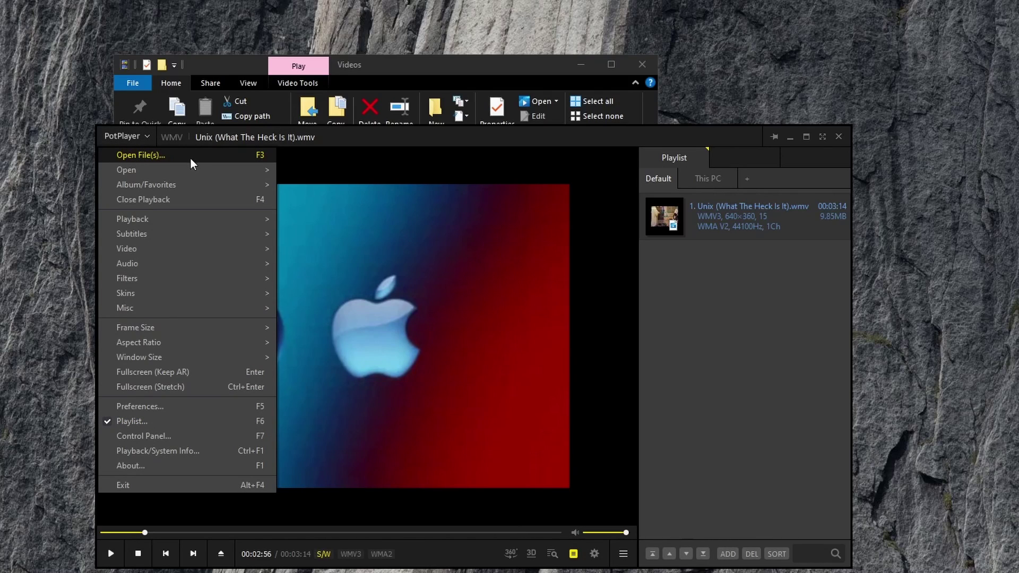
{"action": "mouse_move", "coordinate": [135, 171]}
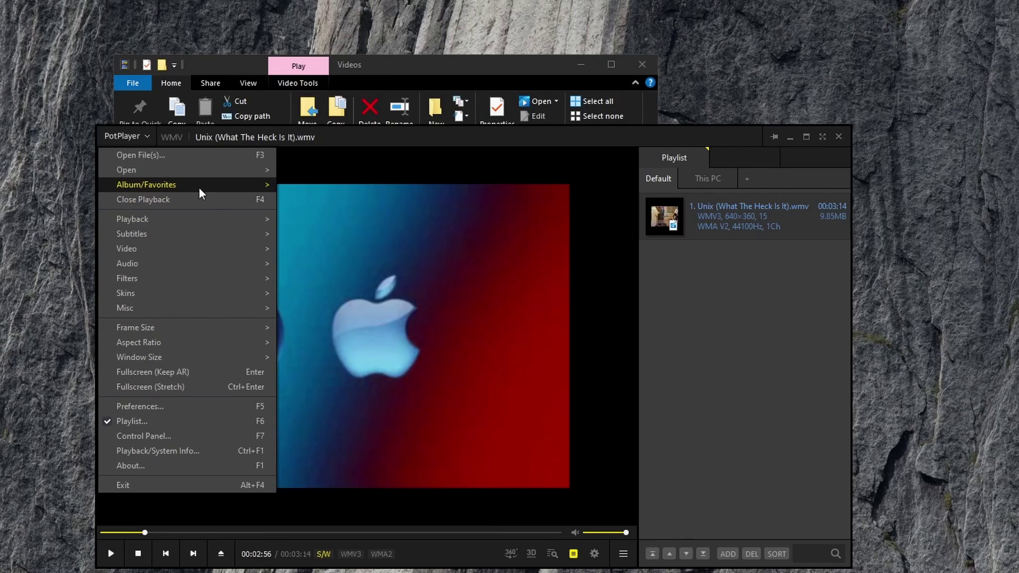
{"action": "mouse_move", "coordinate": [200, 188]}
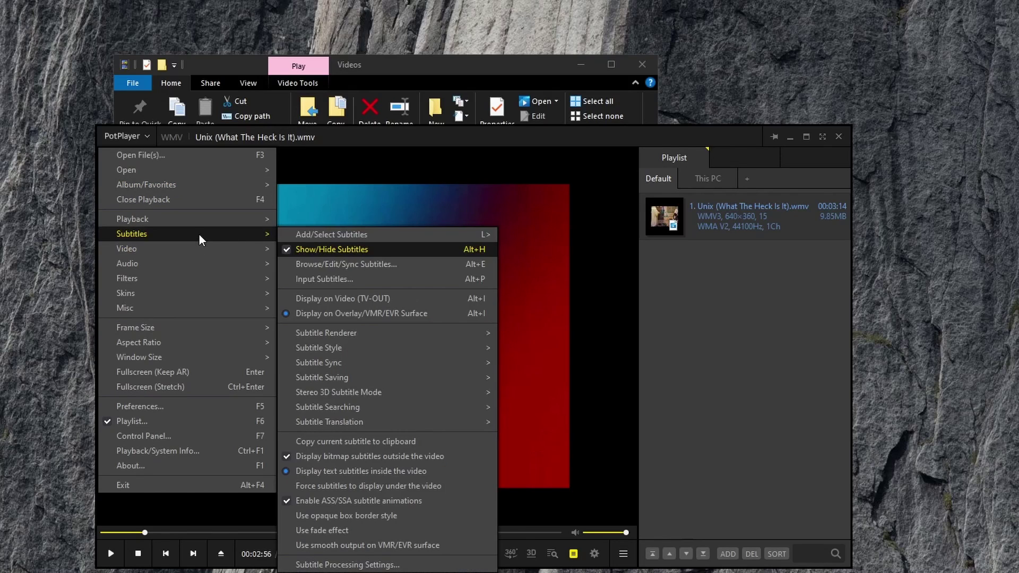
Examine the Playback options, including time jumps, chapters and bookmarks, skipping and playlist handling.
{"action": "mouse_move", "coordinate": [200, 222]}
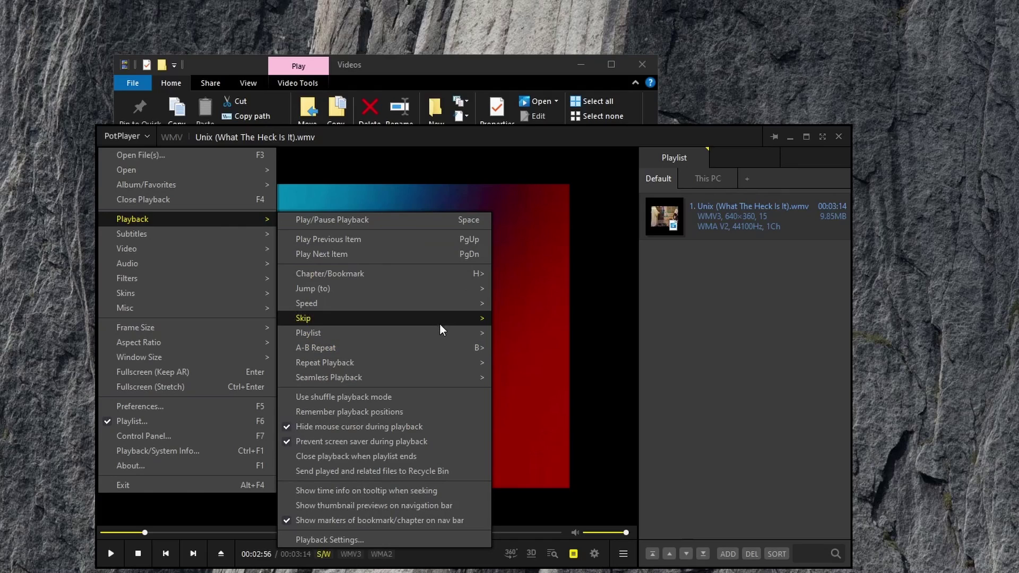
{"action": "mouse_move", "coordinate": [452, 318]}
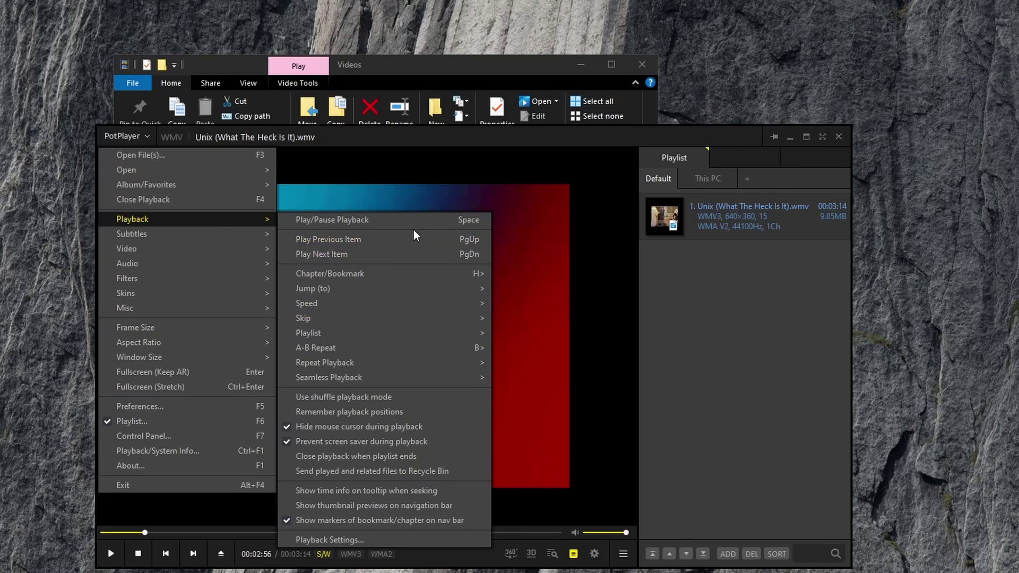
{"action": "mouse_move", "coordinate": [407, 293]}
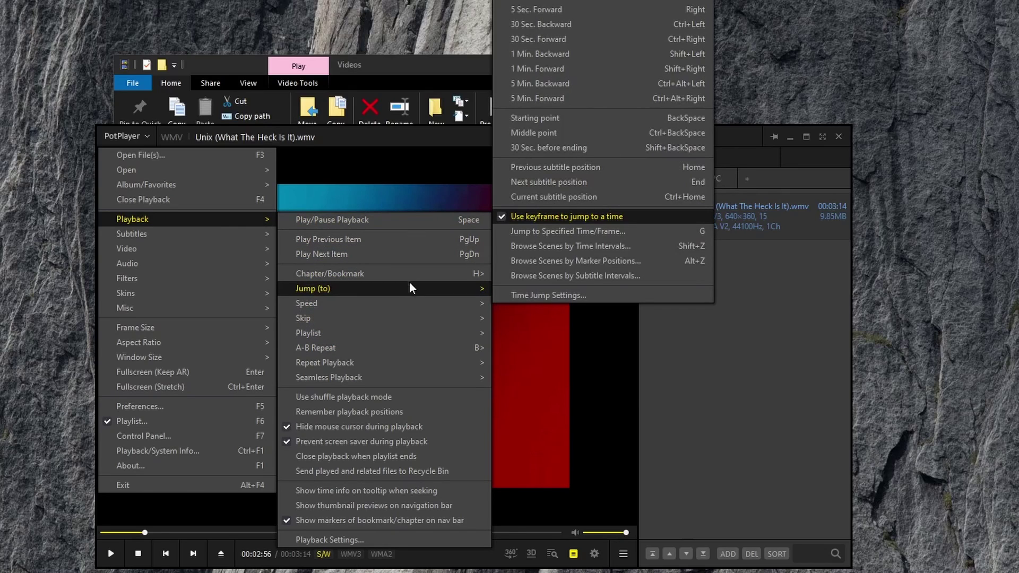
{"action": "mouse_move", "coordinate": [409, 270]}
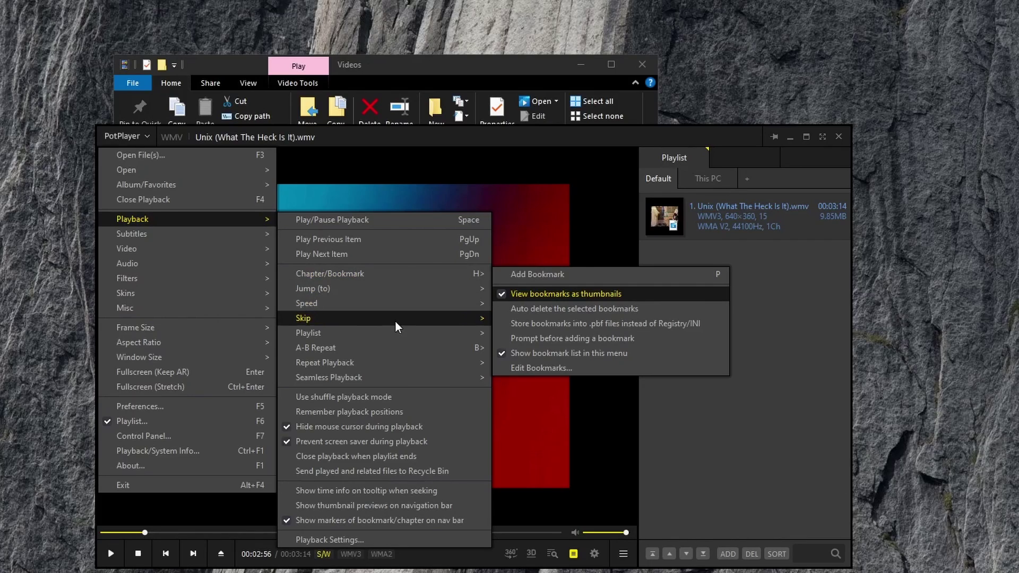
{"action": "mouse_move", "coordinate": [391, 337]}
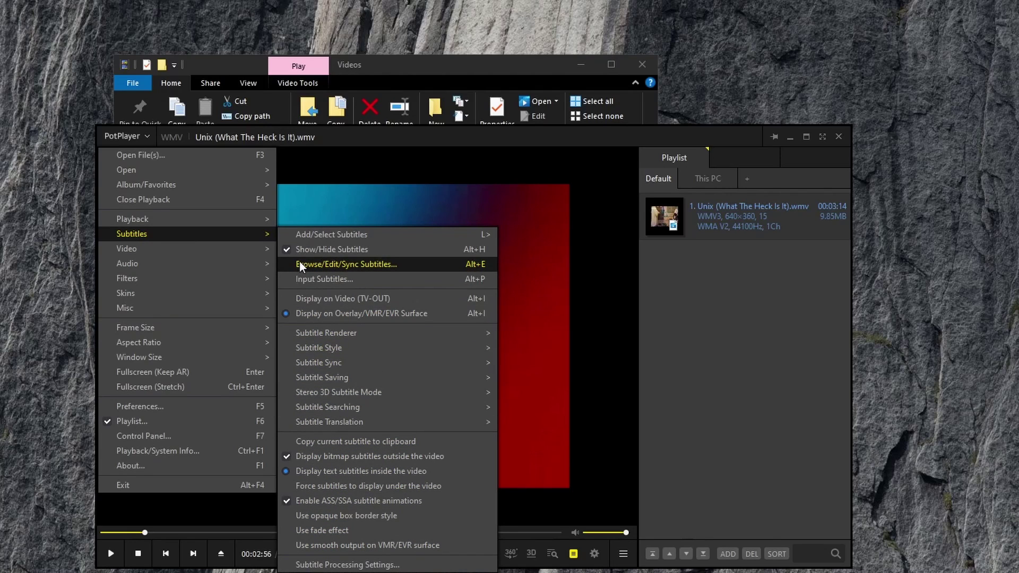
Examine the Video options, including screen rotation, video capture and video recording.
{"action": "mouse_move", "coordinate": [242, 247]}
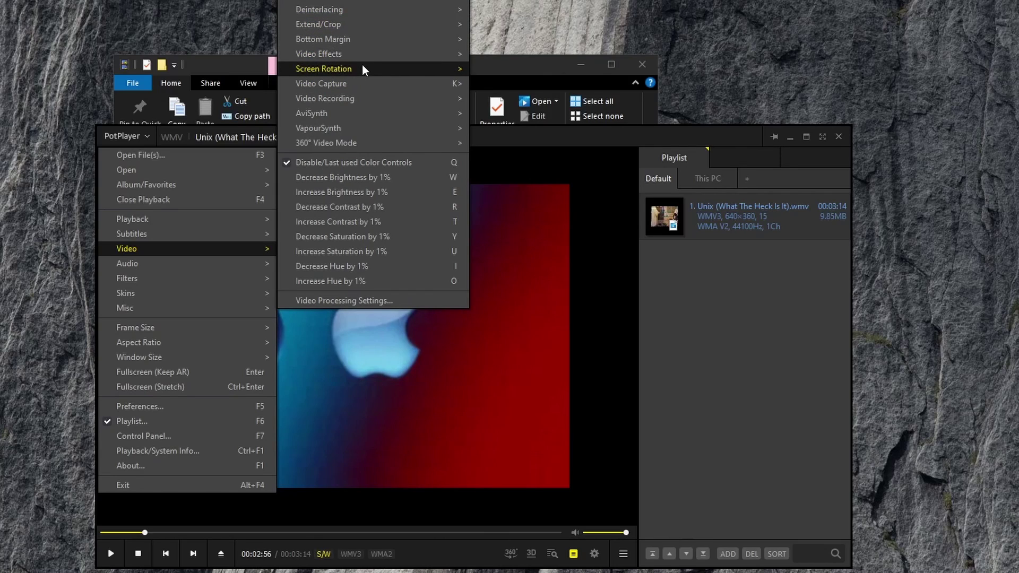
{"action": "mouse_move", "coordinate": [360, 68]}
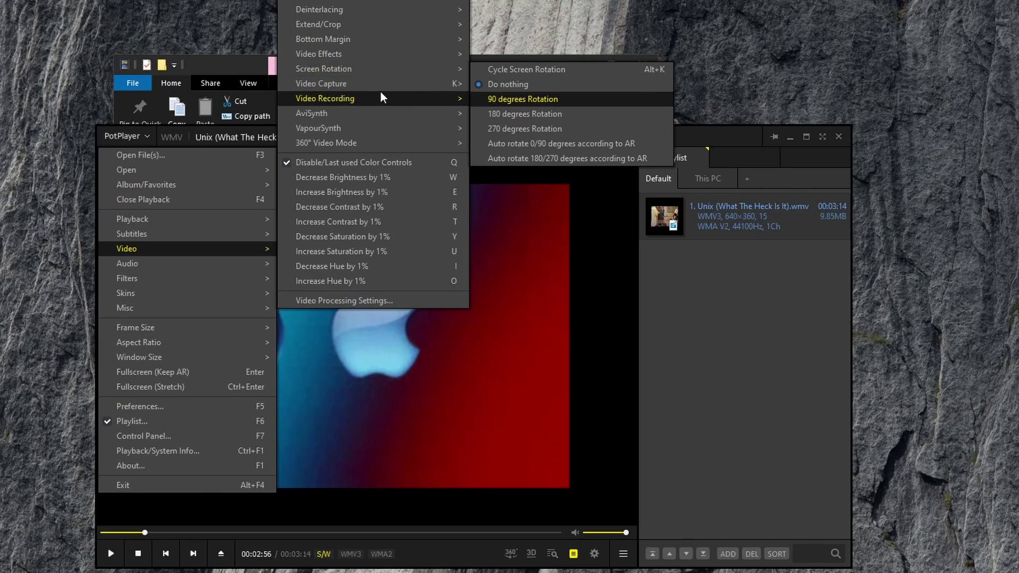
{"action": "mouse_move", "coordinate": [410, 80]}
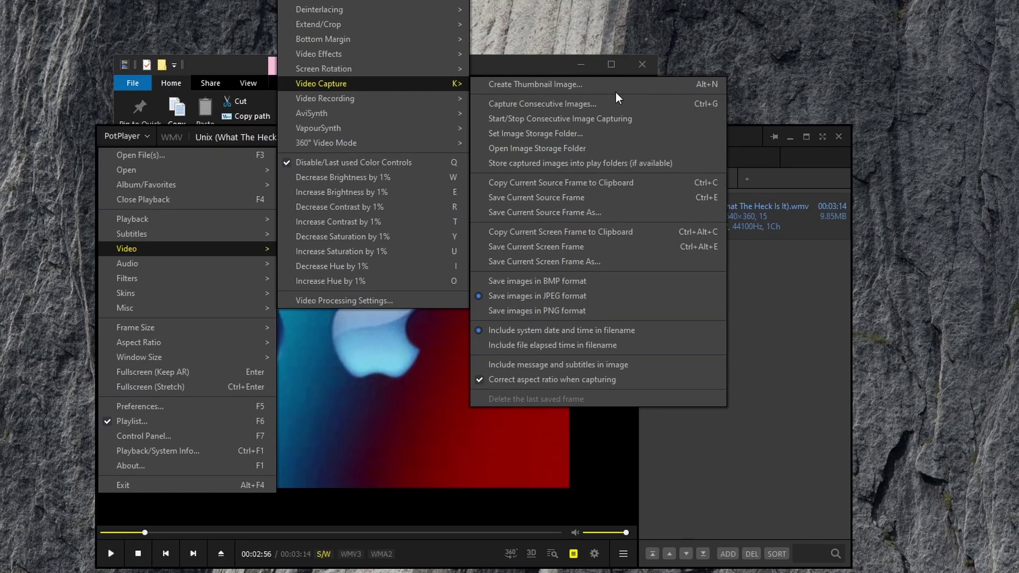
{"action": "mouse_move", "coordinate": [456, 100]}
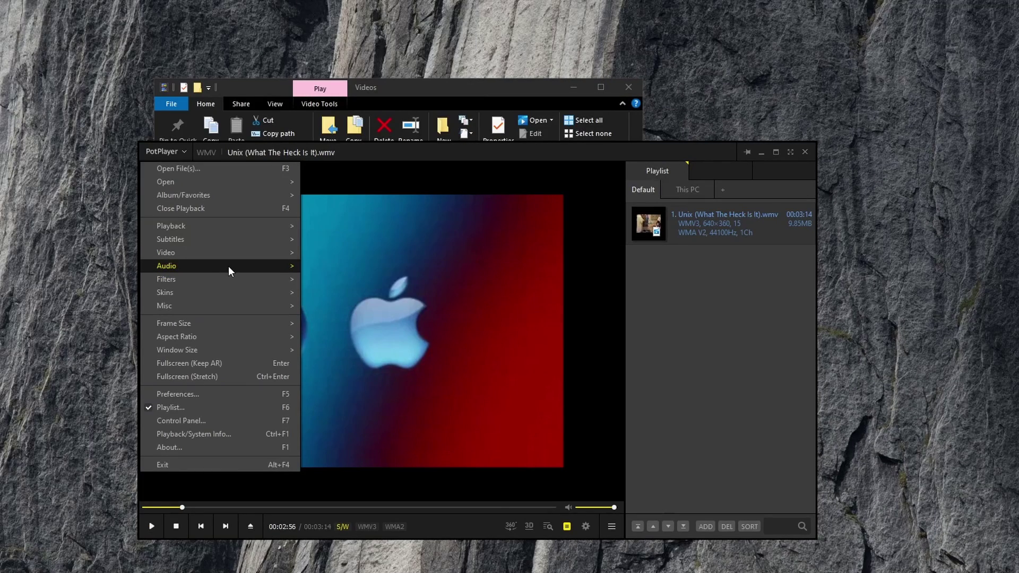
Examine the Audio options, including audio stretching, and the Filters options for built-in decoders and renderers.
{"action": "mouse_move", "coordinate": [196, 264]}
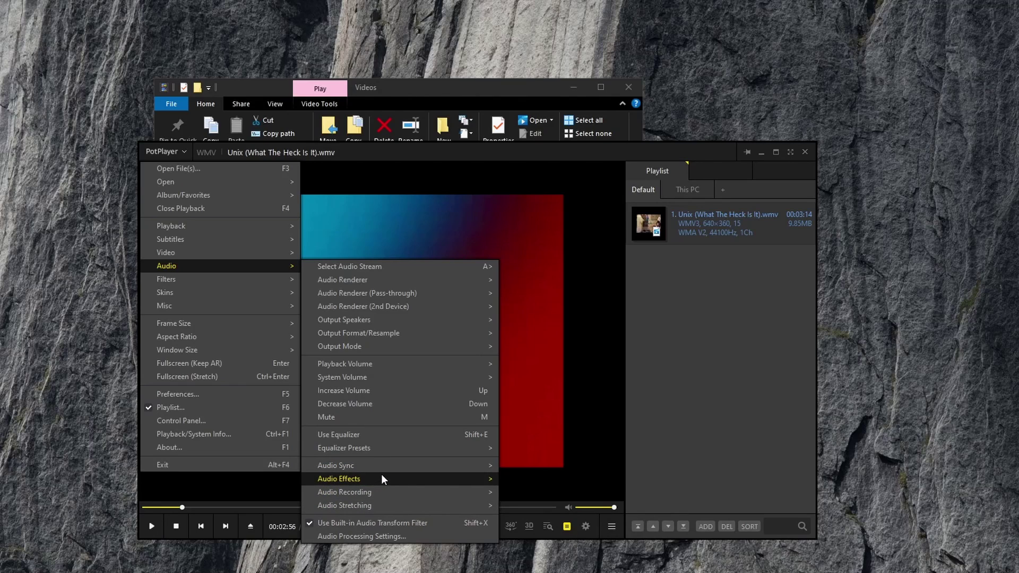
{"action": "mouse_move", "coordinate": [348, 511]}
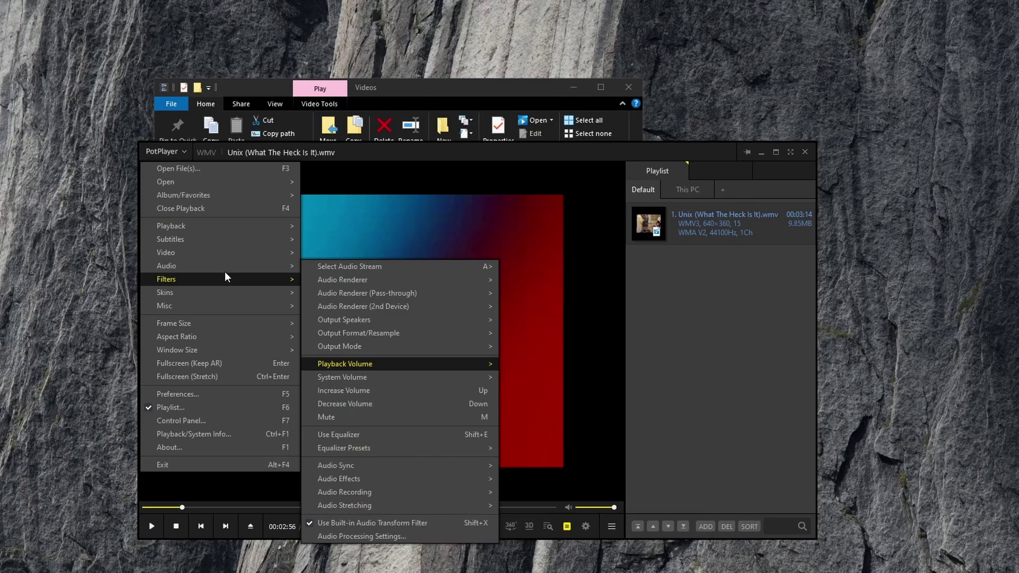
{"action": "mouse_move", "coordinate": [224, 282]}
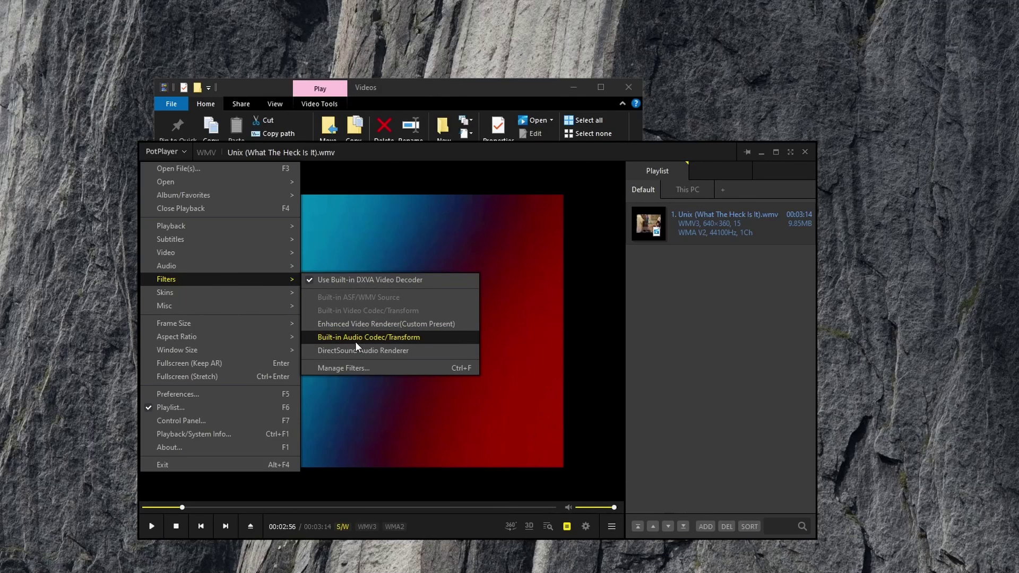
Switch the player to the Window Frame Skin and back to the Default Skin.
{"action": "mouse_move", "coordinate": [257, 291]}
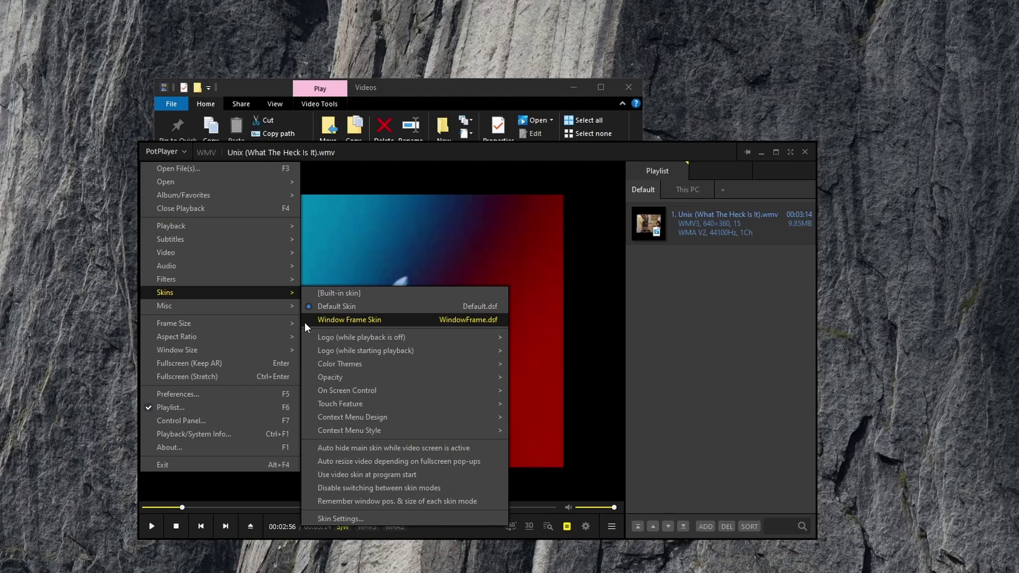
{"action": "left_click", "coordinate": [353, 320]}
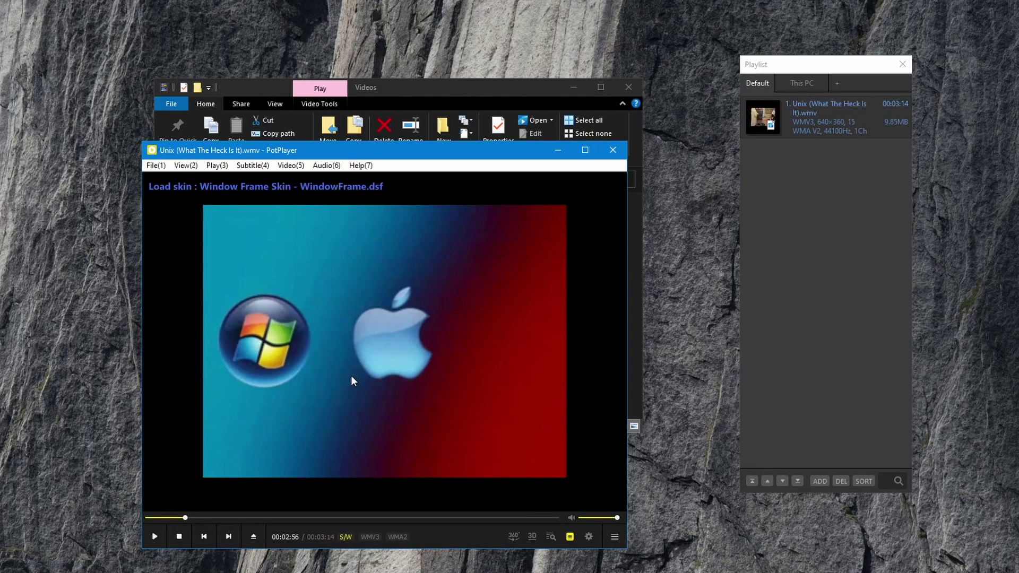
{"action": "left_click_drag", "start_coordinate": [351, 375], "coordinate": [347, 353]}
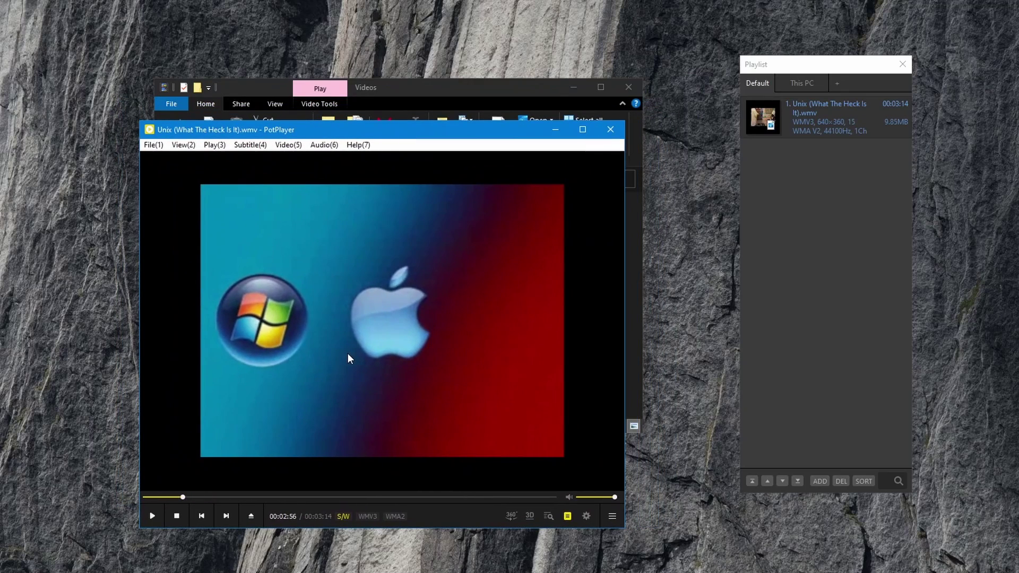
{"action": "left_click", "coordinate": [181, 145]}
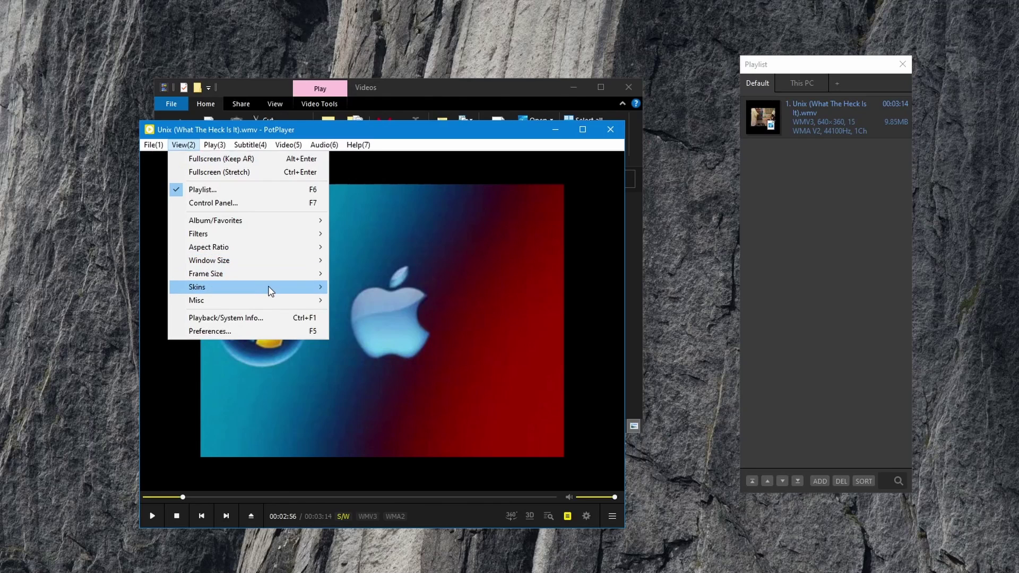
{"action": "mouse_move", "coordinate": [270, 288]}
{"action": "left_click", "coordinate": [399, 306]}
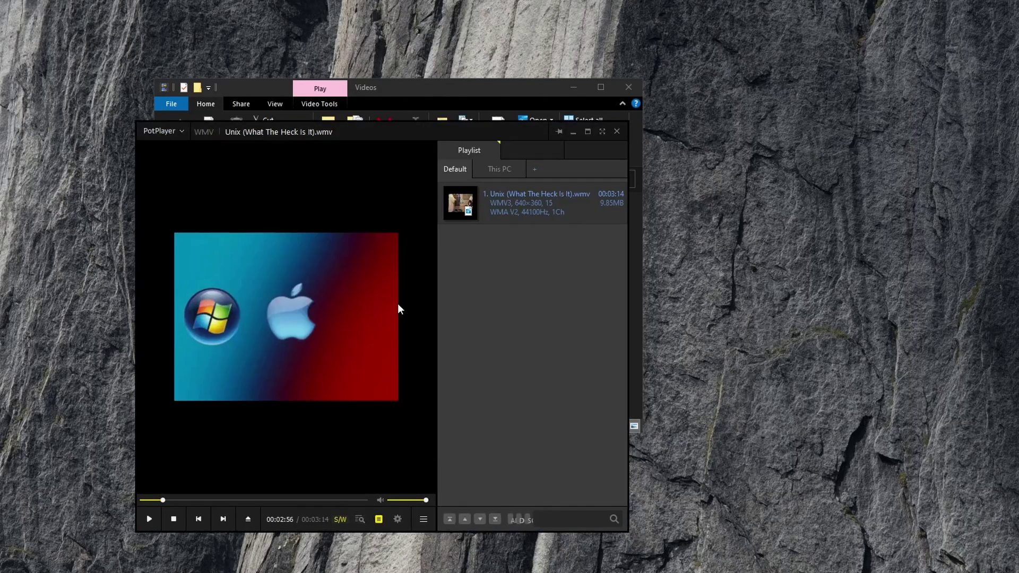
Examine the Misc, Frame Size, Aspect Ratio and Window Size options.
{"action": "left_click", "coordinate": [160, 131]}
{"action": "mouse_move", "coordinate": [234, 286]}
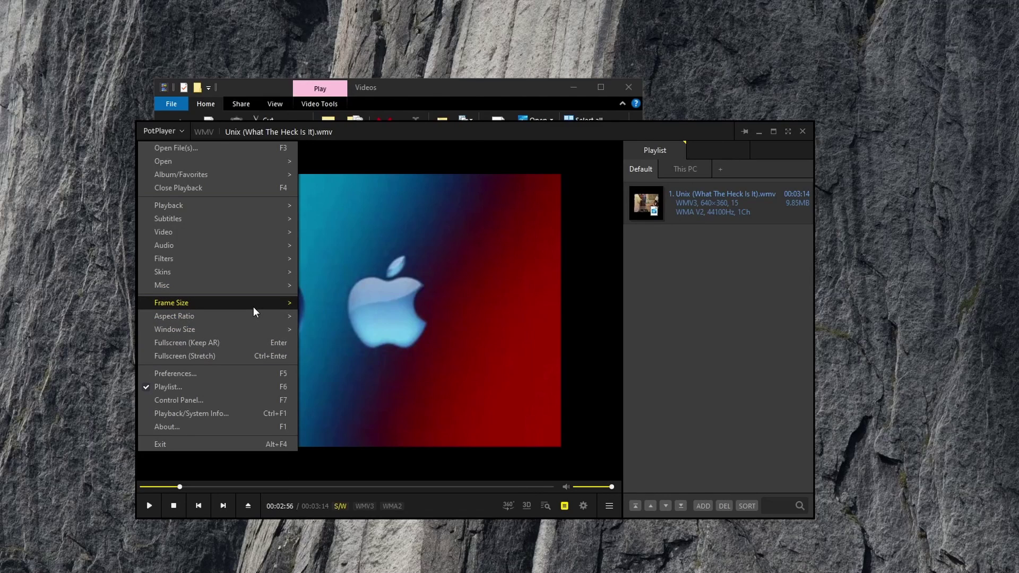
{"action": "mouse_move", "coordinate": [253, 307]}
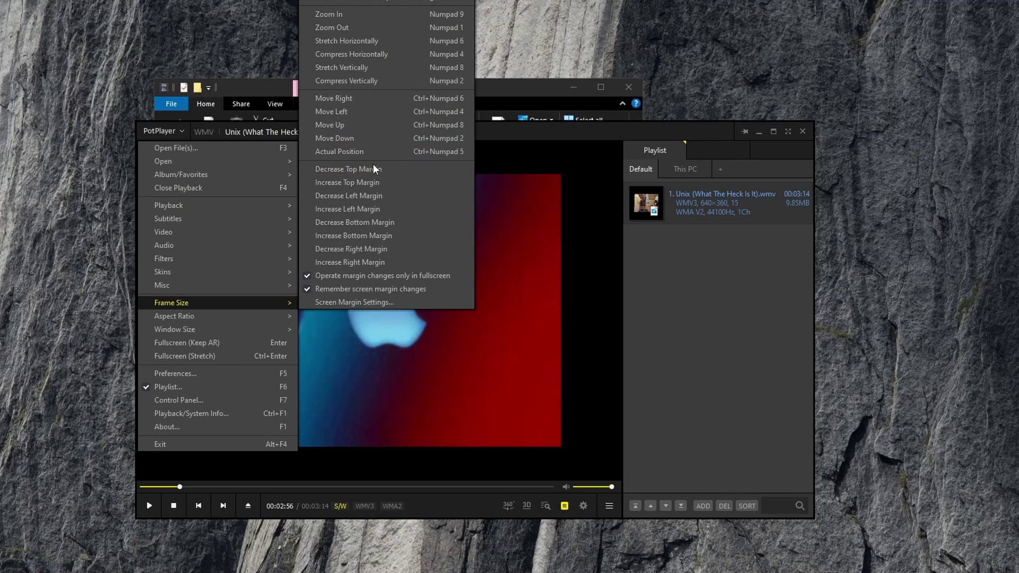
{"action": "mouse_move", "coordinate": [252, 325]}
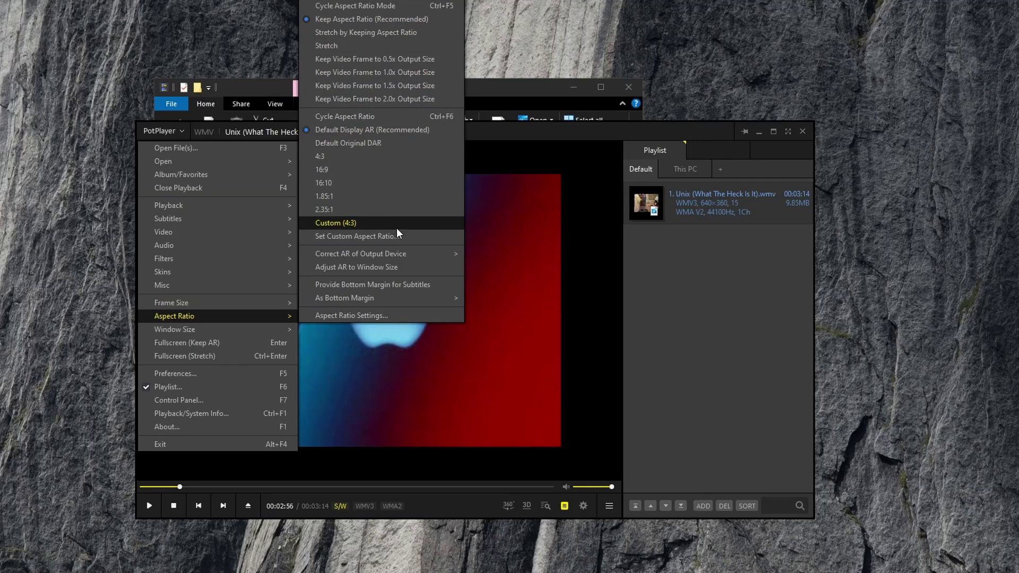
{"action": "mouse_move", "coordinate": [215, 334]}
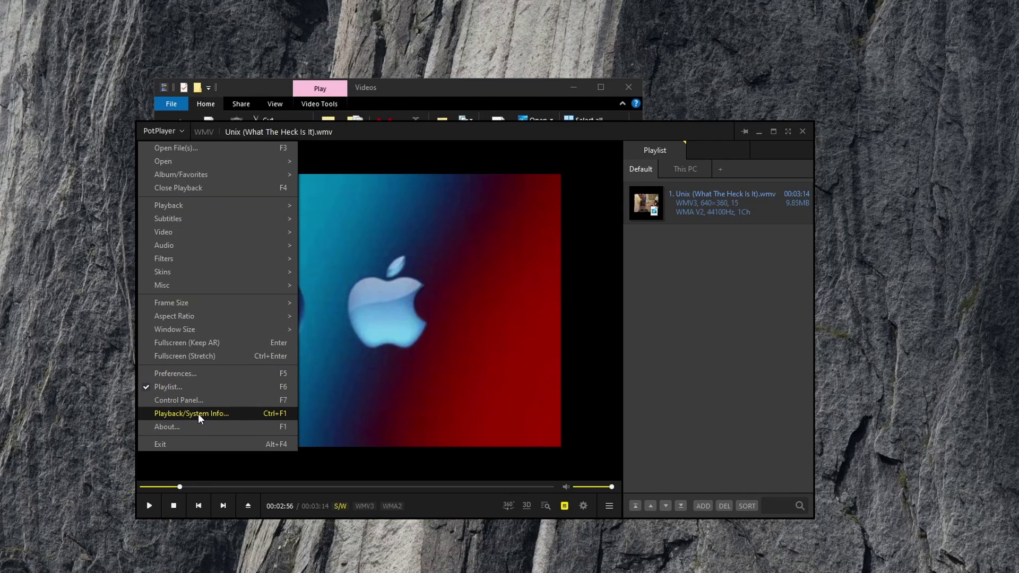
Hide and redisplay the playlist, and open and close the Control Panel.
{"action": "left_click", "coordinate": [200, 388]}
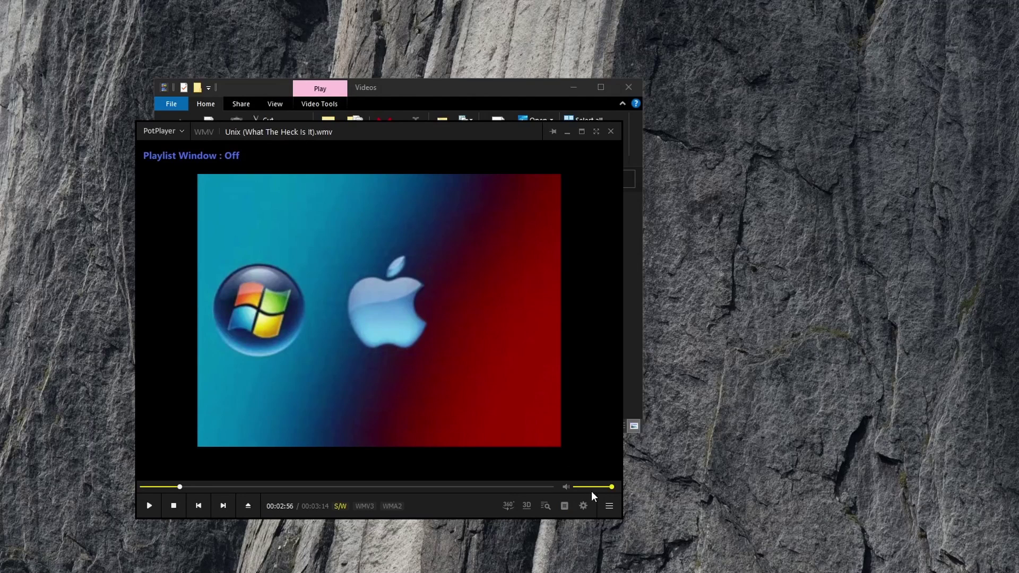
{"action": "left_click", "coordinate": [564, 506]}
{"action": "left_click", "coordinate": [167, 131]}
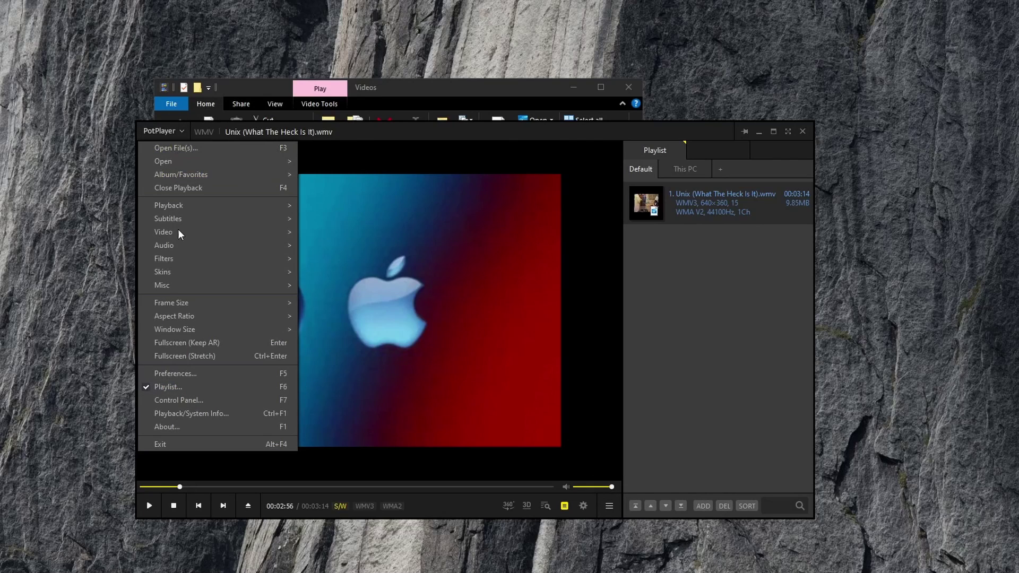
{"action": "left_click", "coordinate": [221, 404]}
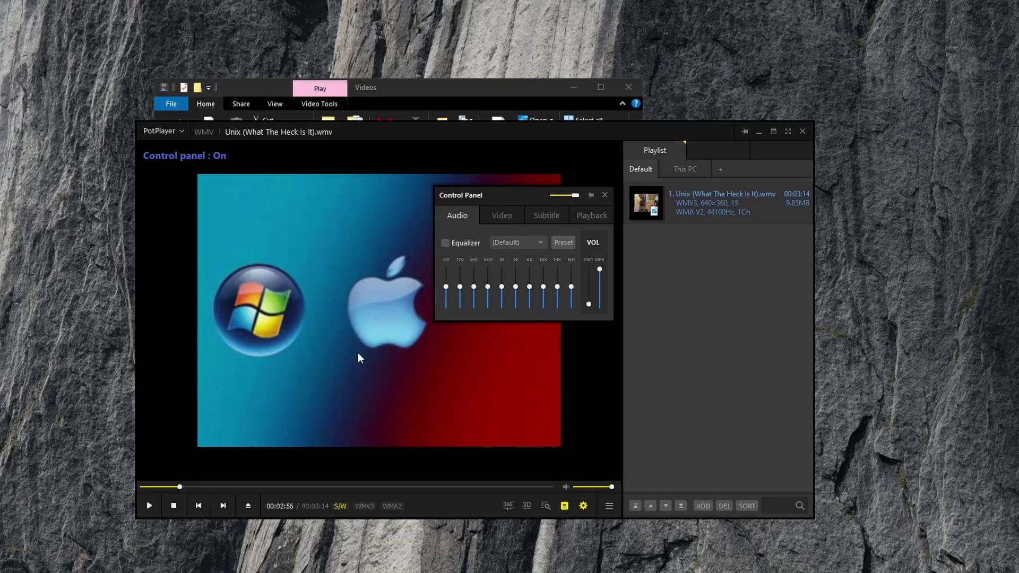
{"action": "left_click", "coordinate": [606, 196]}
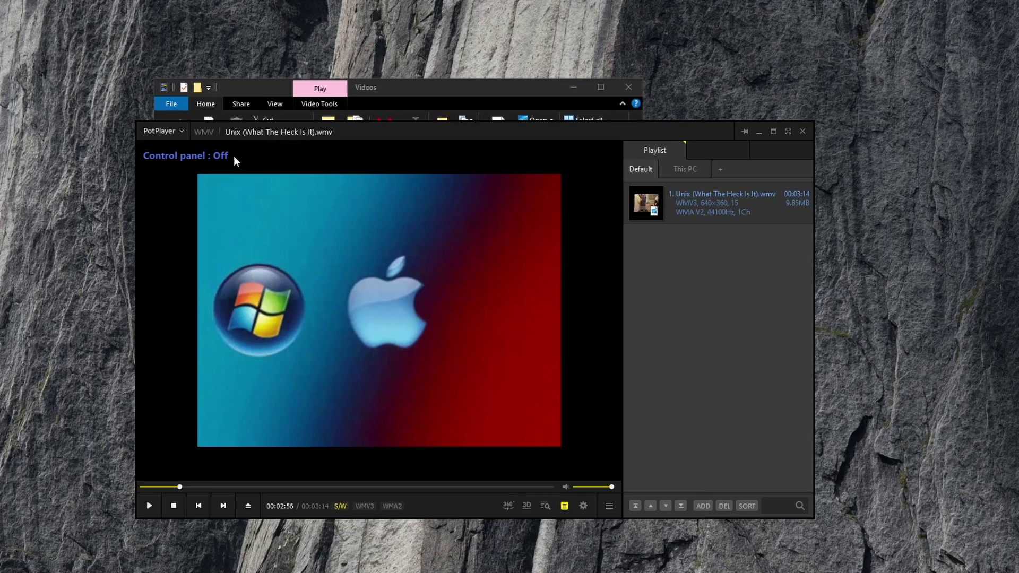
View the Playback/System Information for the video, including its File Info page, and close it.
{"action": "left_click", "coordinate": [161, 131]}
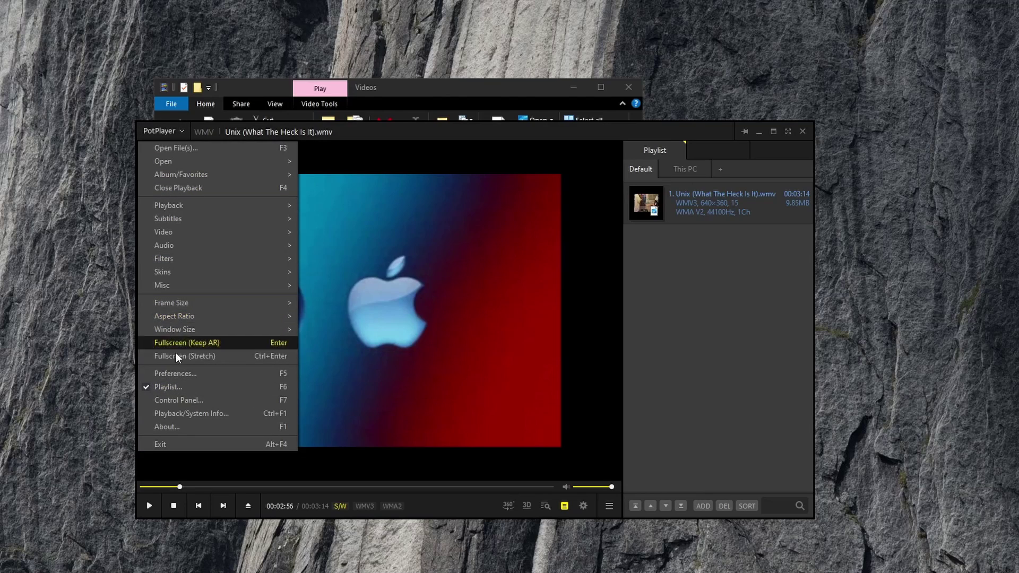
{"action": "left_click", "coordinate": [168, 418]}
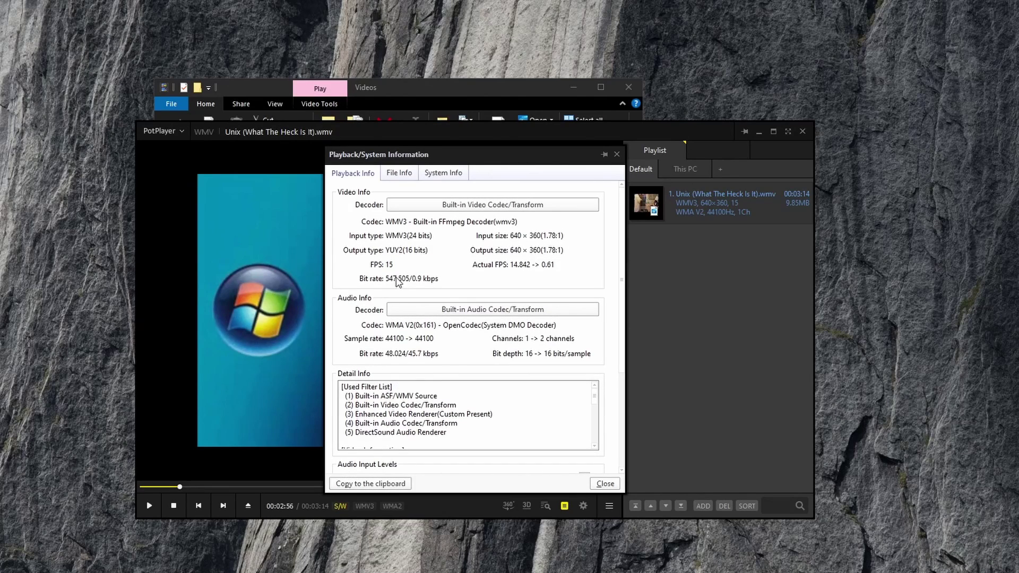
{"action": "left_click", "coordinate": [395, 173]}
{"action": "key", "text": "Escape"}
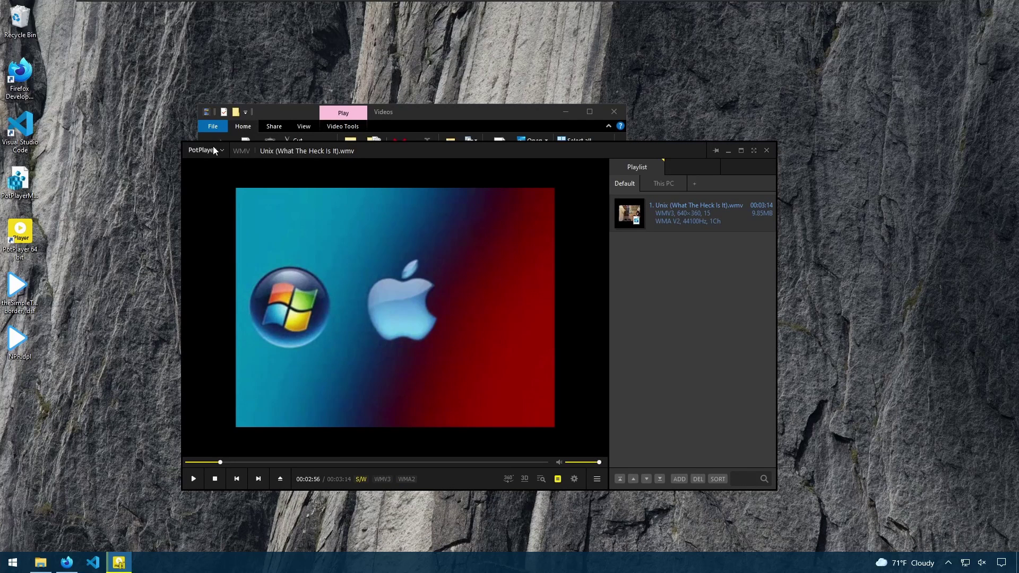
Open the player's Preferences.
{"action": "left_click", "coordinate": [171, 129]}
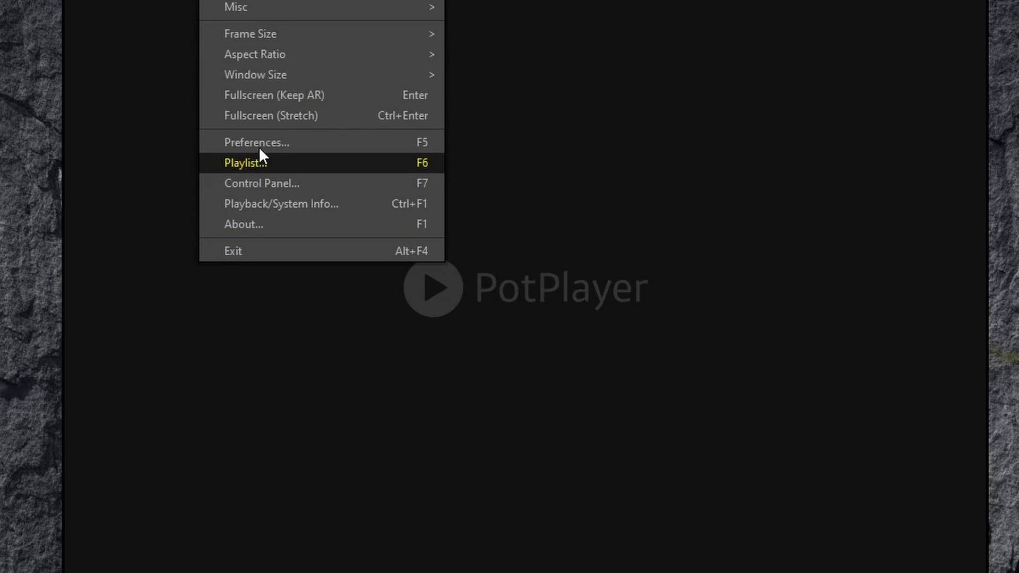
{"action": "left_click", "coordinate": [268, 144]}
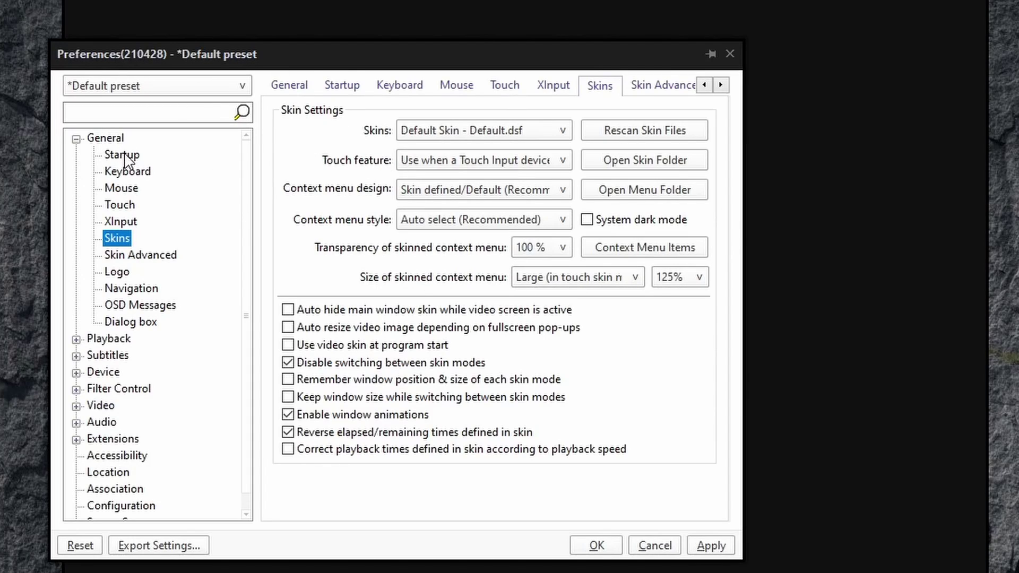
Review the General, Startup, Keyboard and Mouse preference pages, including the full list of mouse button and wheel actions.
{"action": "left_click", "coordinate": [106, 138]}
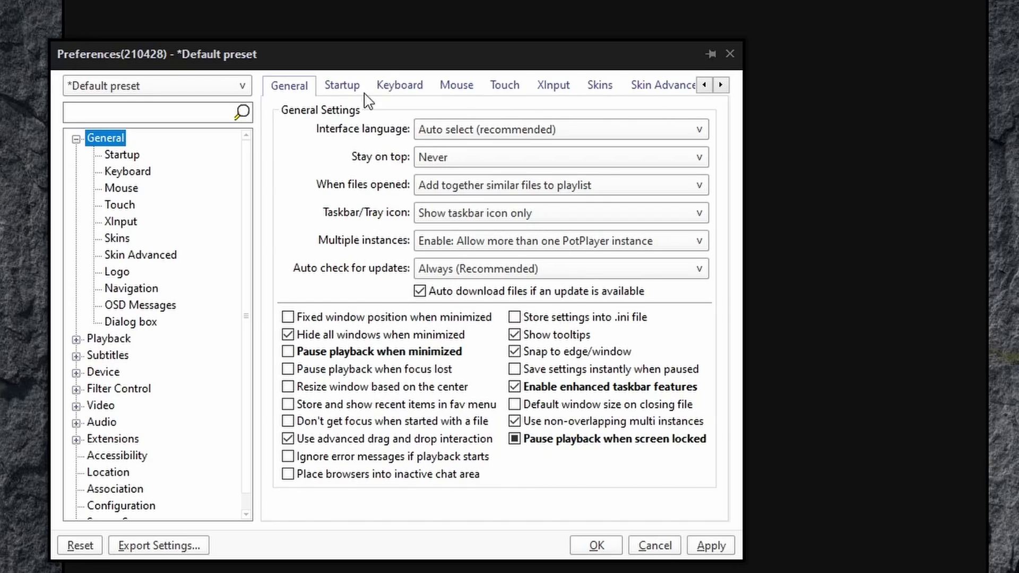
{"action": "left_click", "coordinate": [341, 91]}
{"action": "left_click", "coordinate": [426, 94]}
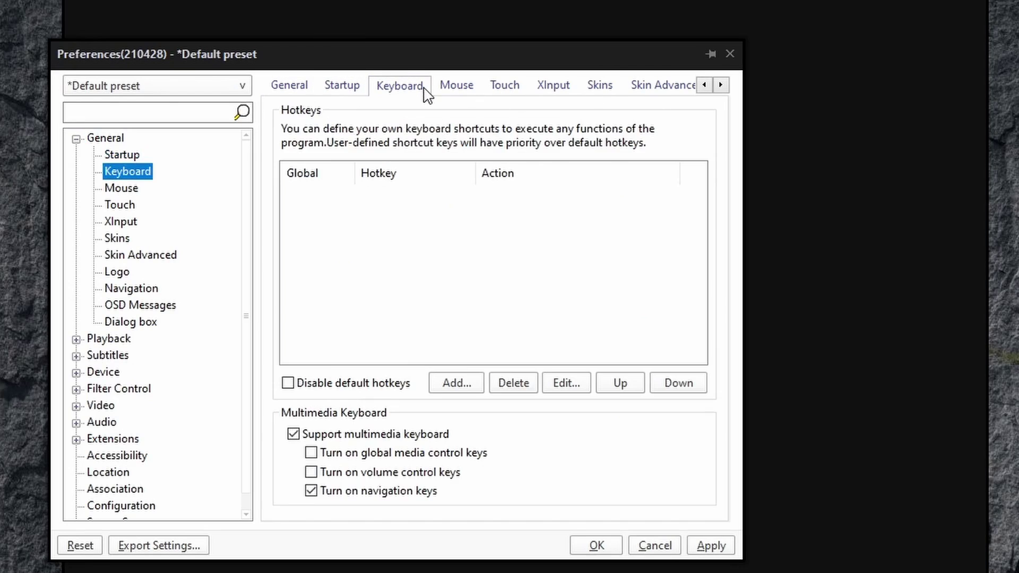
{"action": "left_click", "coordinate": [466, 89]}
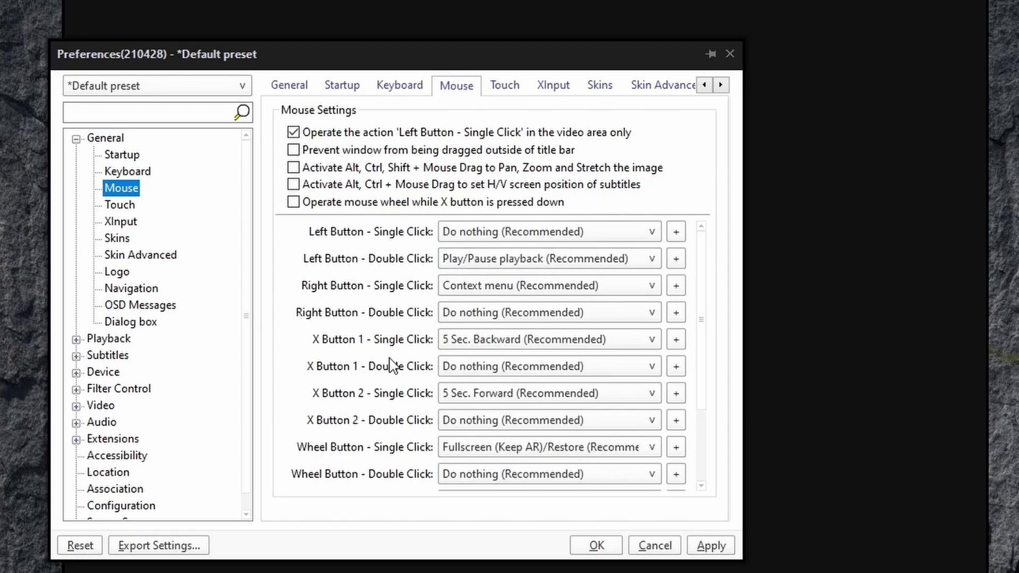
{"action": "scroll", "coordinate": [377, 386], "scroll_direction": "down", "scroll_amount": 3}
{"action": "scroll", "coordinate": [376, 387], "scroll_direction": "down", "scroll_amount": 3}
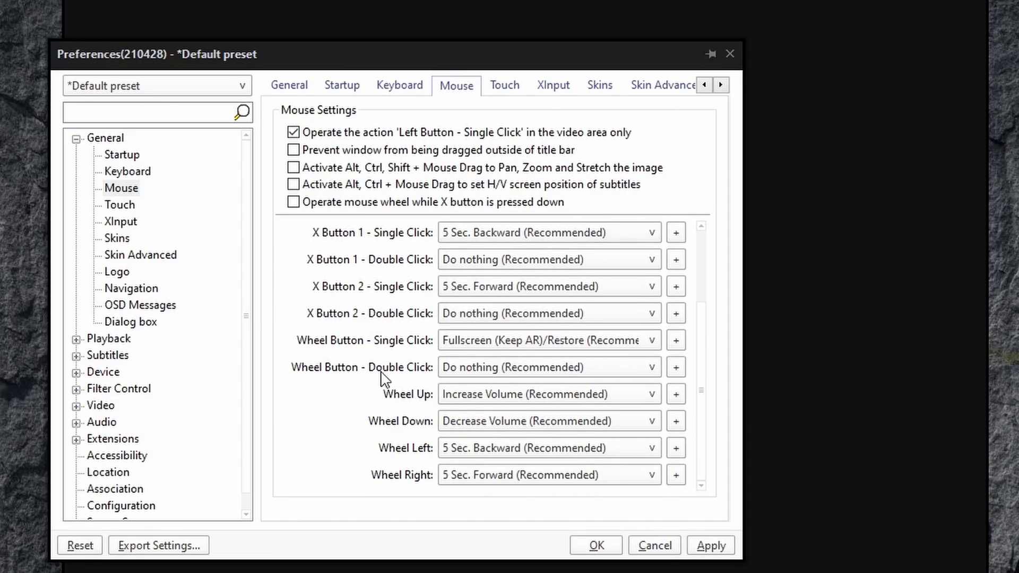
Review the Touch, XInput, Skins, Skin Advanced and Navigation pages of the General preferences.
{"action": "left_click", "coordinate": [507, 89]}
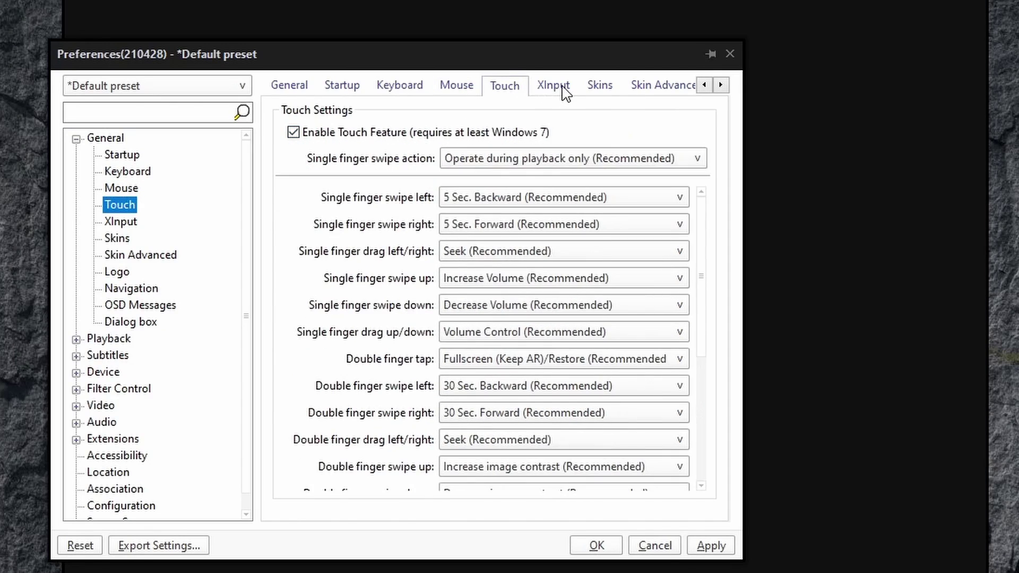
{"action": "left_click", "coordinate": [565, 92]}
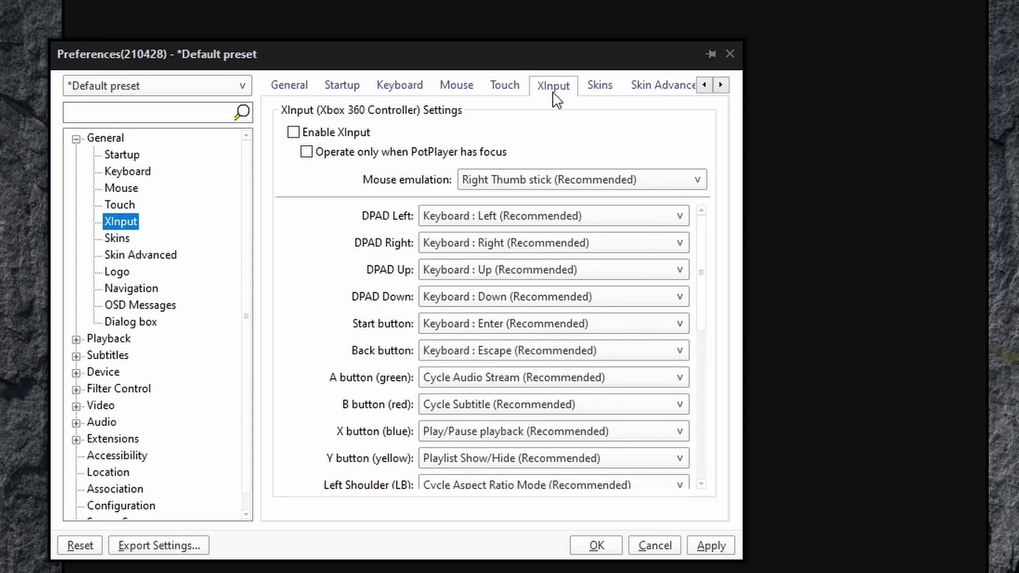
{"action": "left_click", "coordinate": [603, 87]}
{"action": "left_click", "coordinate": [672, 94]}
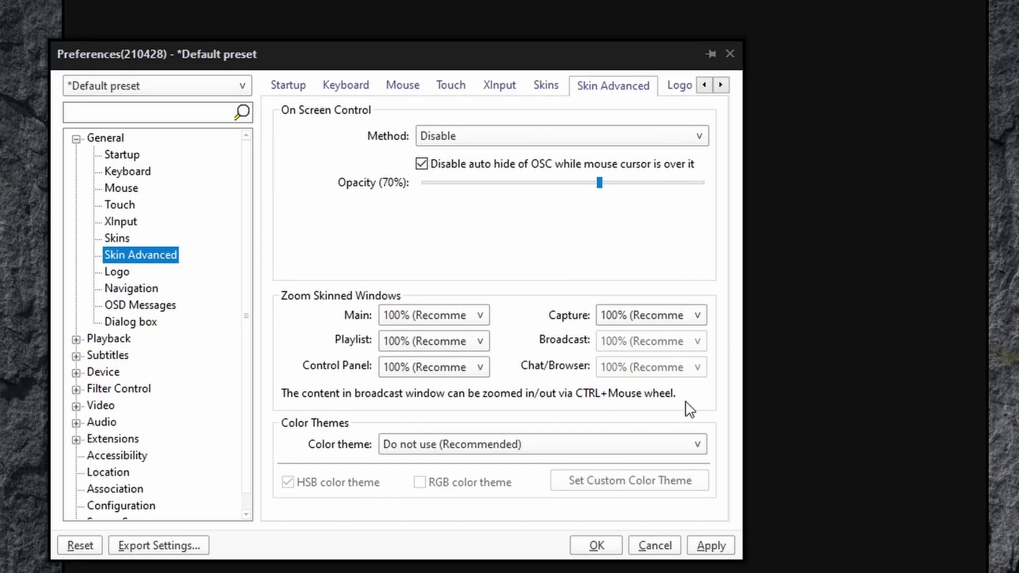
{"action": "left_click", "coordinate": [120, 288]}
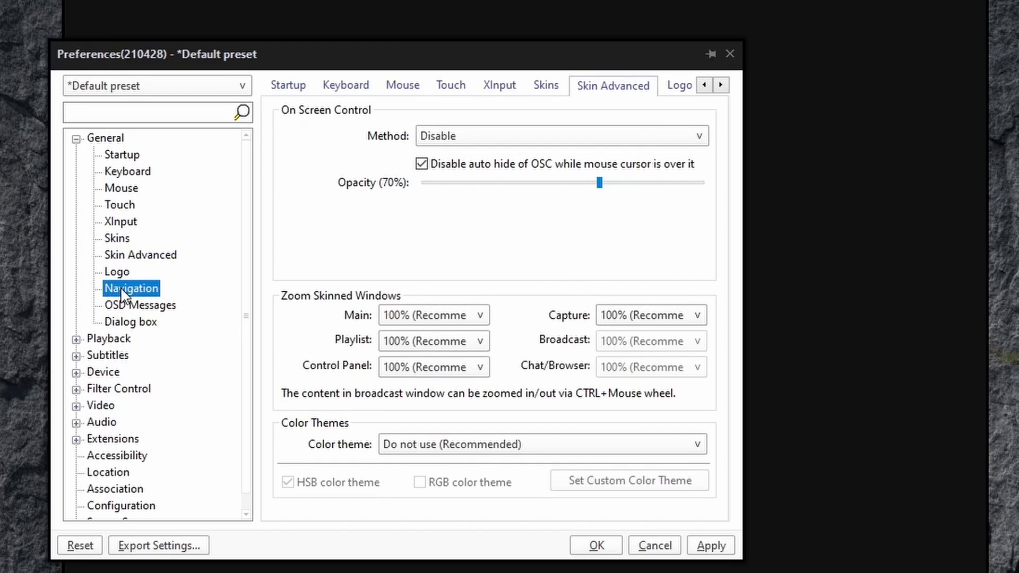
Look through the Playback preferences, covering Advanced, Visualization, Aspect Ratio, Fullscreen Mode and Playlist.
{"action": "left_click", "coordinate": [76, 339]}
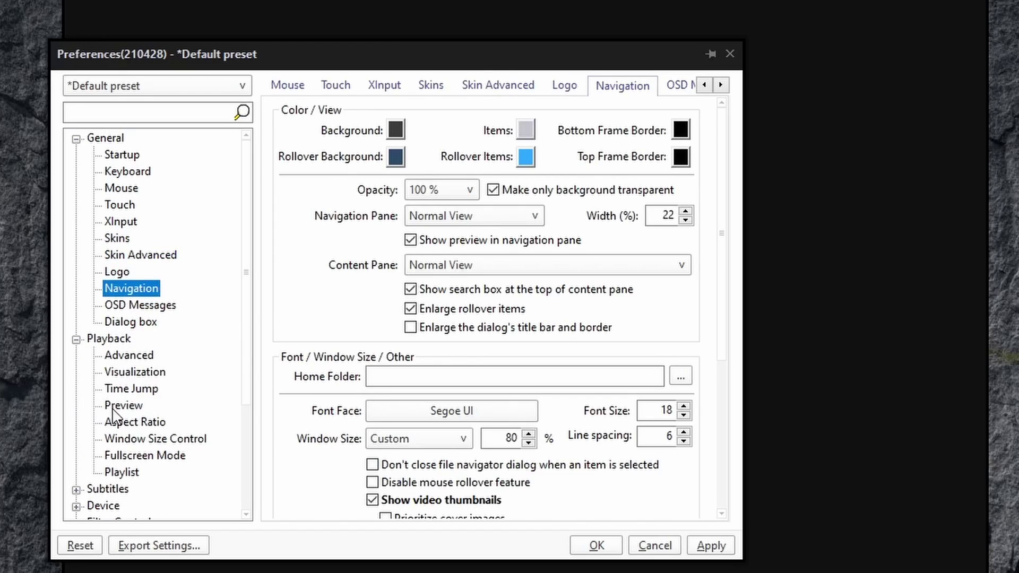
{"action": "left_click", "coordinate": [118, 359]}
{"action": "left_click", "coordinate": [444, 86]}
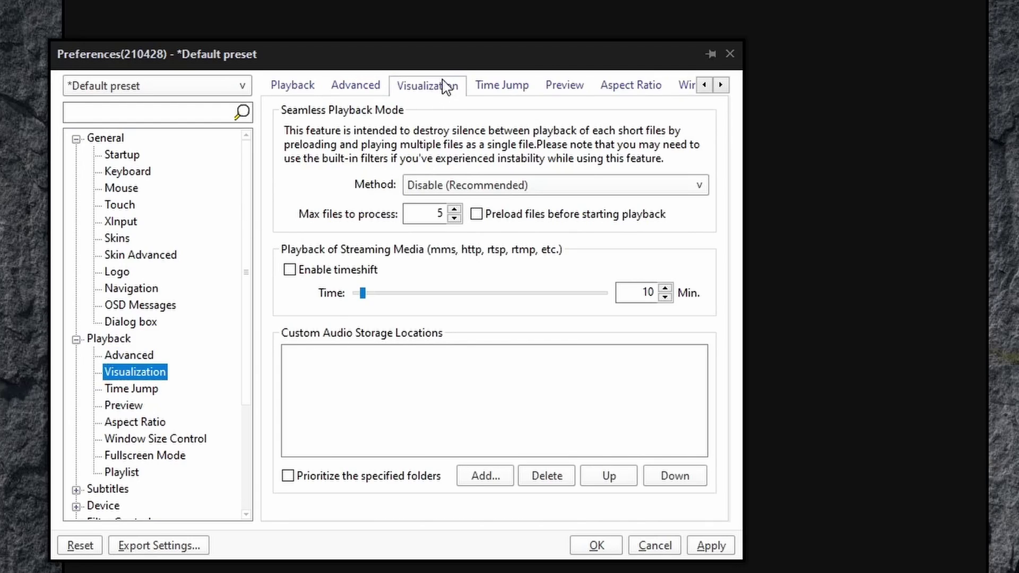
{"action": "left_click", "coordinate": [628, 86]}
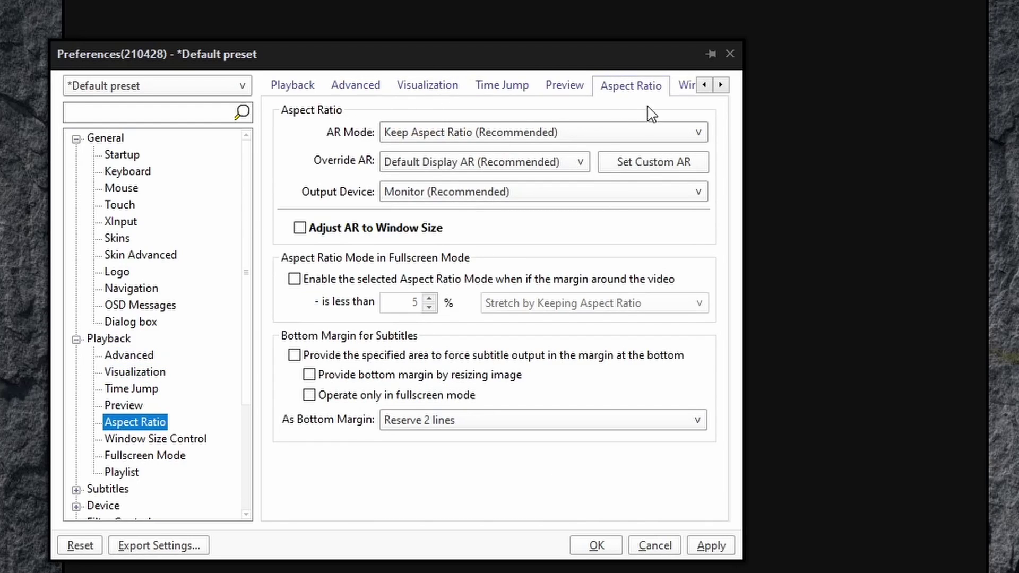
{"action": "scroll", "coordinate": [199, 378], "scroll_direction": "down", "scroll_amount": 3}
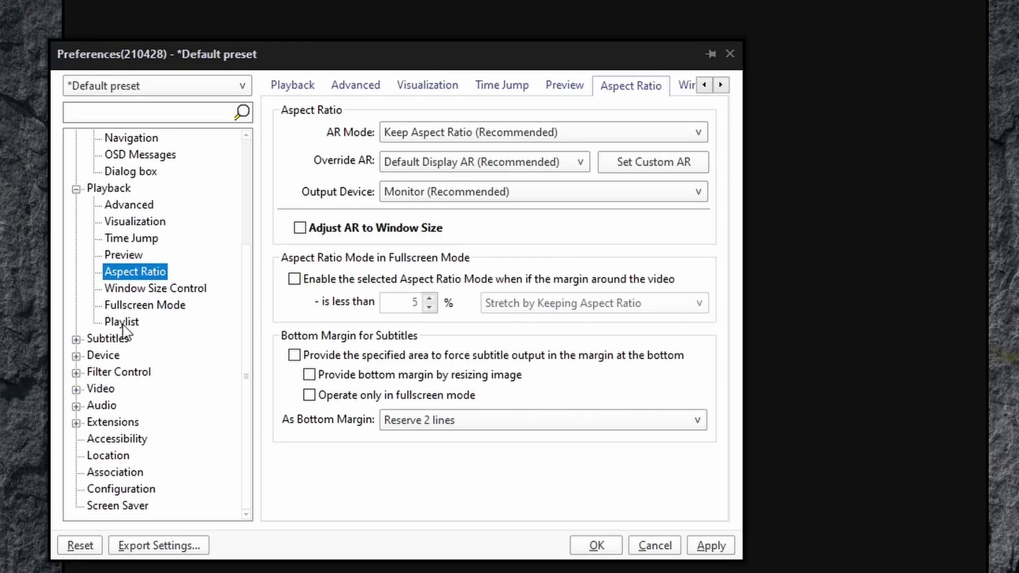
{"action": "left_click", "coordinate": [128, 304]}
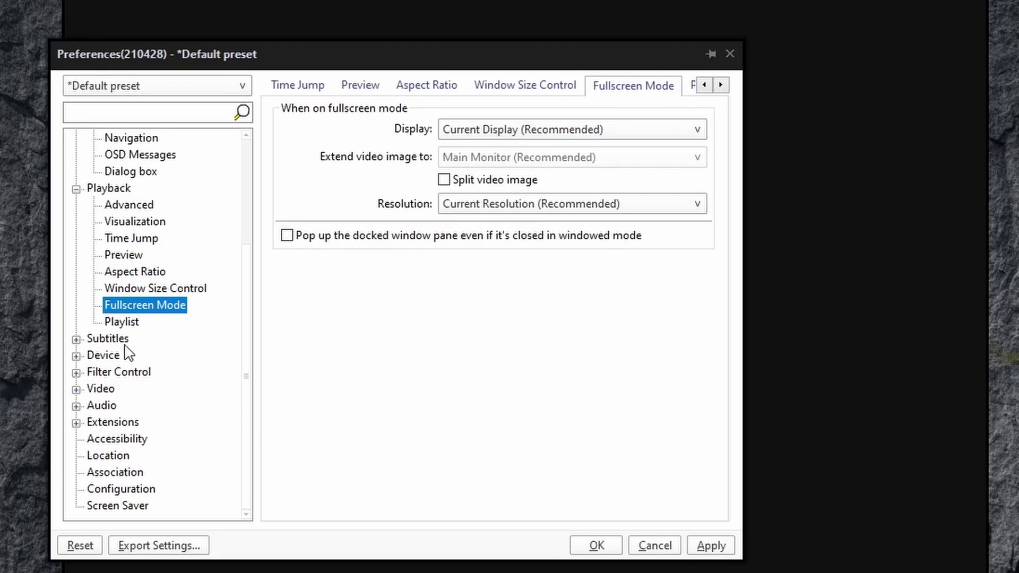
{"action": "left_click", "coordinate": [129, 324]}
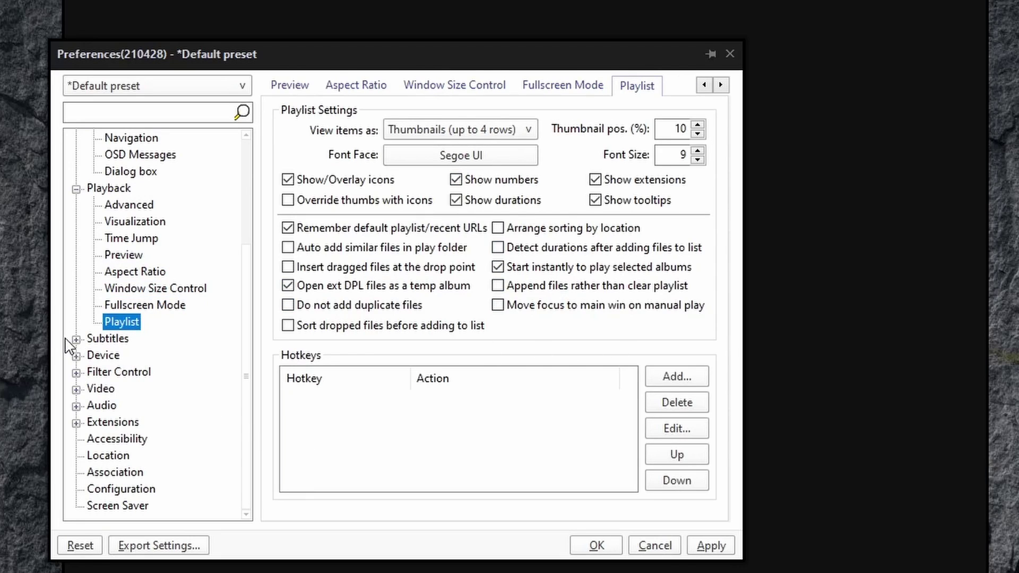
Examine the main Subtitles preferences and the Screen Capture and Webcam pages of the Device preferences.
{"action": "left_click", "coordinate": [76, 339]}
{"action": "left_click", "coordinate": [119, 342]}
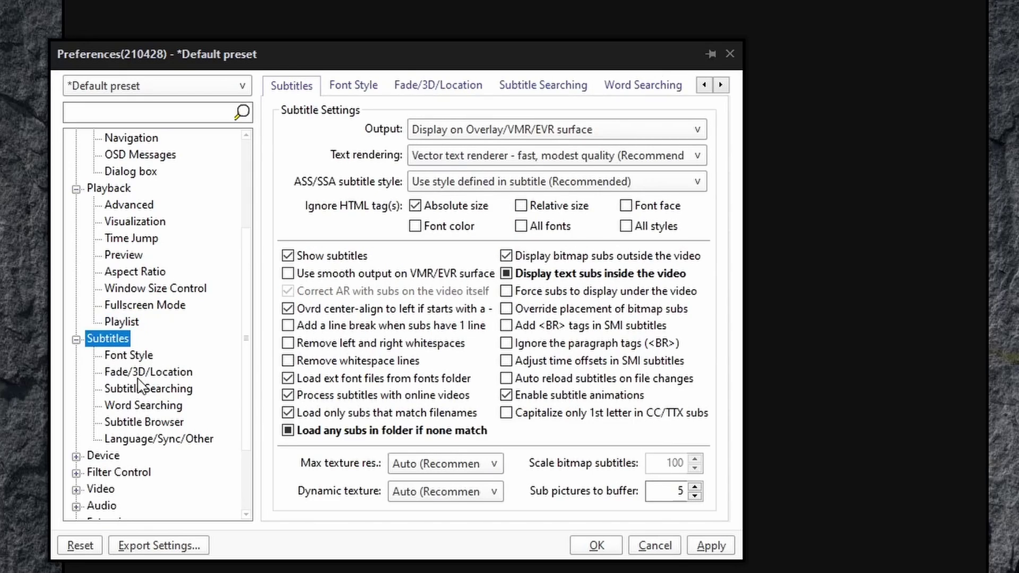
{"action": "scroll", "coordinate": [139, 390], "scroll_direction": "down", "scroll_amount": 2}
{"action": "left_click", "coordinate": [76, 355]}
{"action": "scroll", "coordinate": [127, 411], "scroll_direction": "down", "scroll_amount": 2}
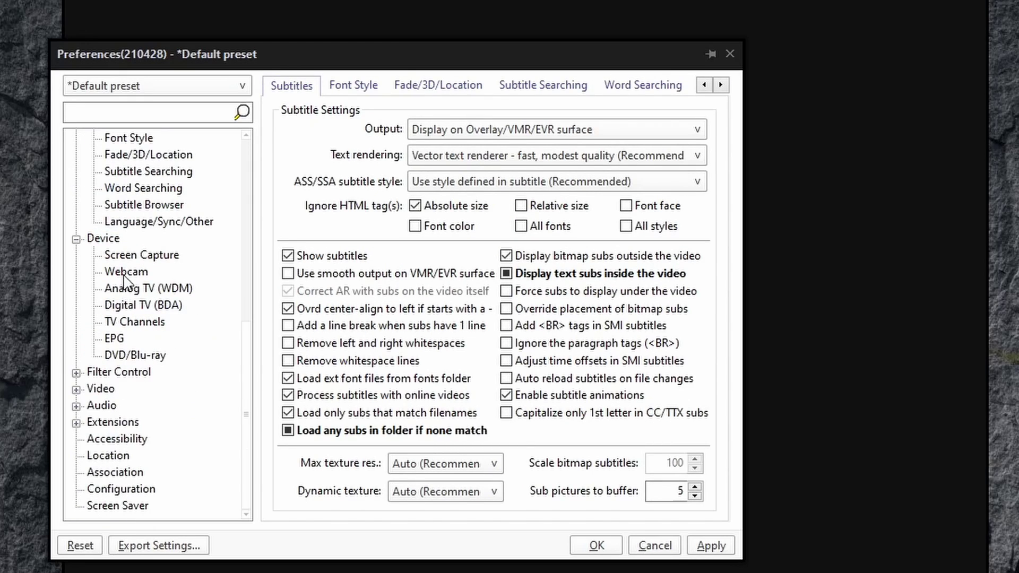
{"action": "left_click", "coordinate": [121, 257]}
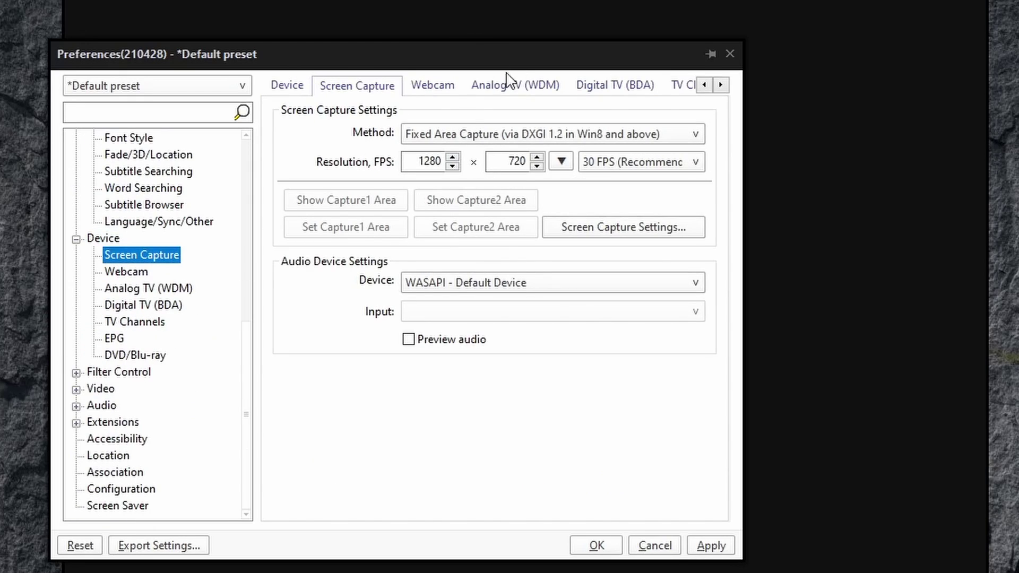
{"action": "left_click", "coordinate": [440, 86]}
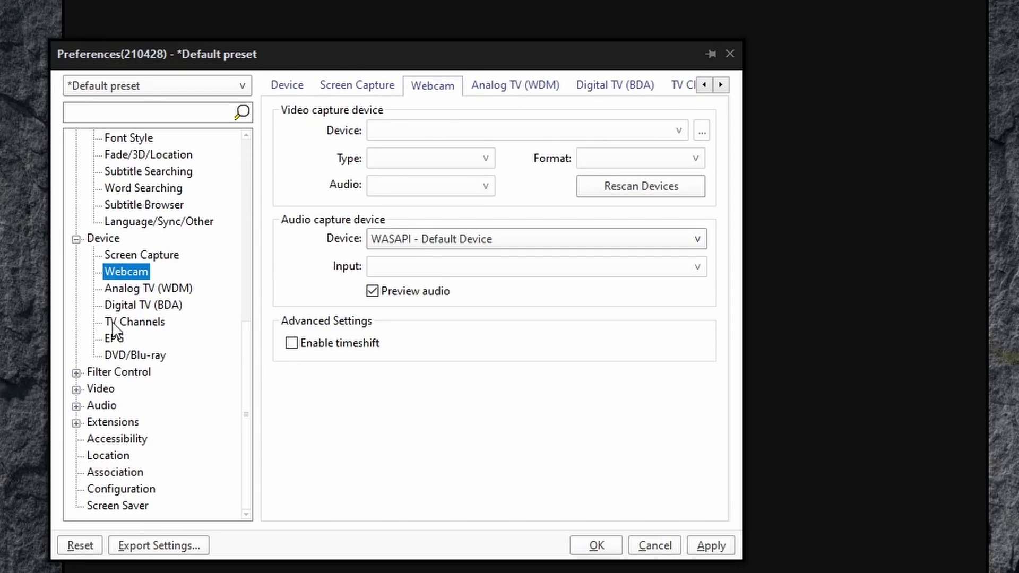
Inspect the Source/Splitter and Video Decoder pages under Filter Control, including the decoder choices for AVC1.
{"action": "left_click", "coordinate": [76, 373]}
{"action": "left_click", "coordinate": [136, 391]}
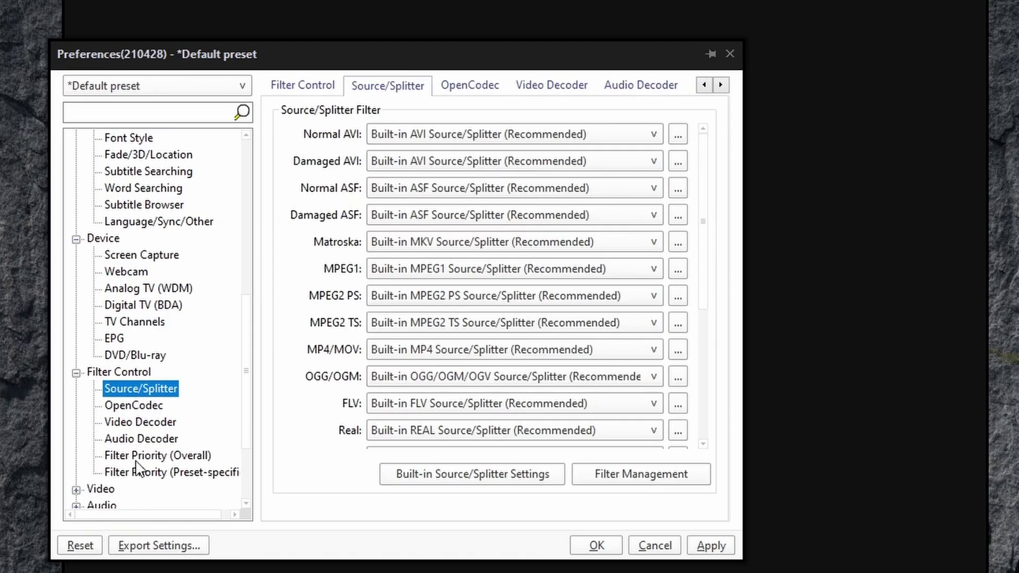
{"action": "scroll", "coordinate": [135, 457], "scroll_direction": "down", "scroll_amount": 1}
{"action": "left_click", "coordinate": [155, 375]}
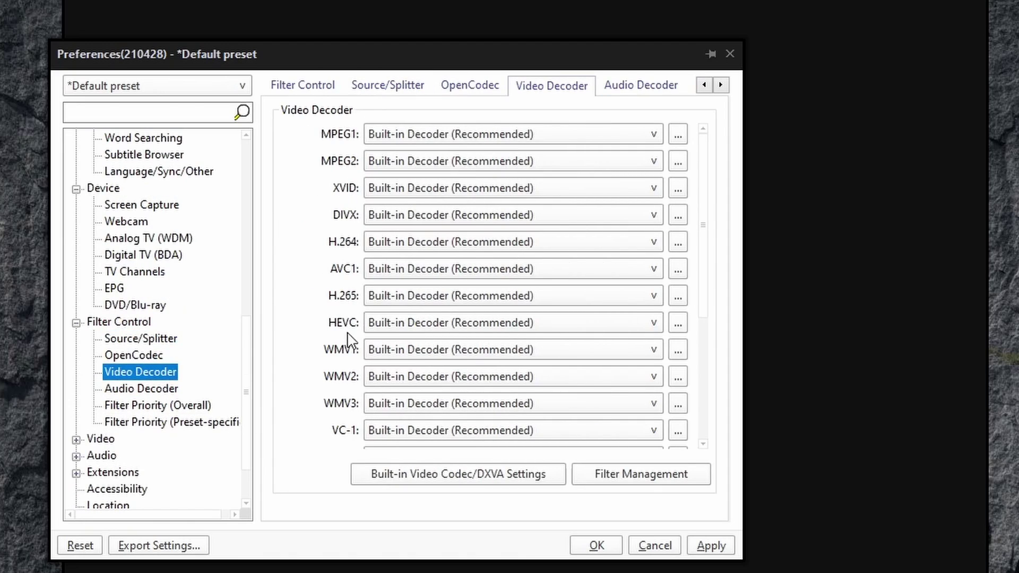
{"action": "left_click", "coordinate": [431, 270]}
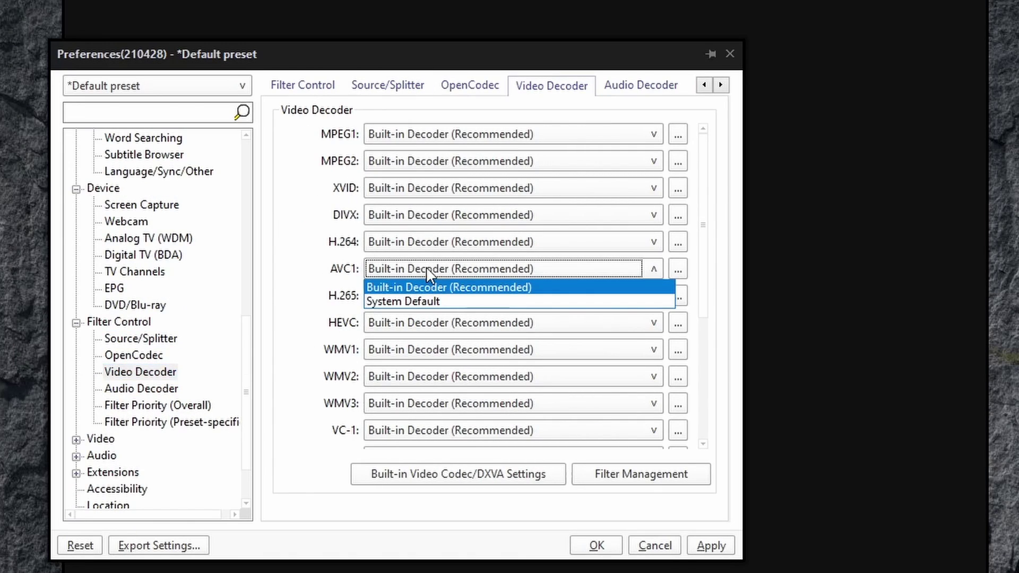
{"action": "left_click", "coordinate": [283, 203]}
Look through the Video preferences, covering Pixel Shaders, 3D Mode, Colorspaces, Resize, Effects and Extend/Crop.
{"action": "left_click", "coordinate": [76, 440]}
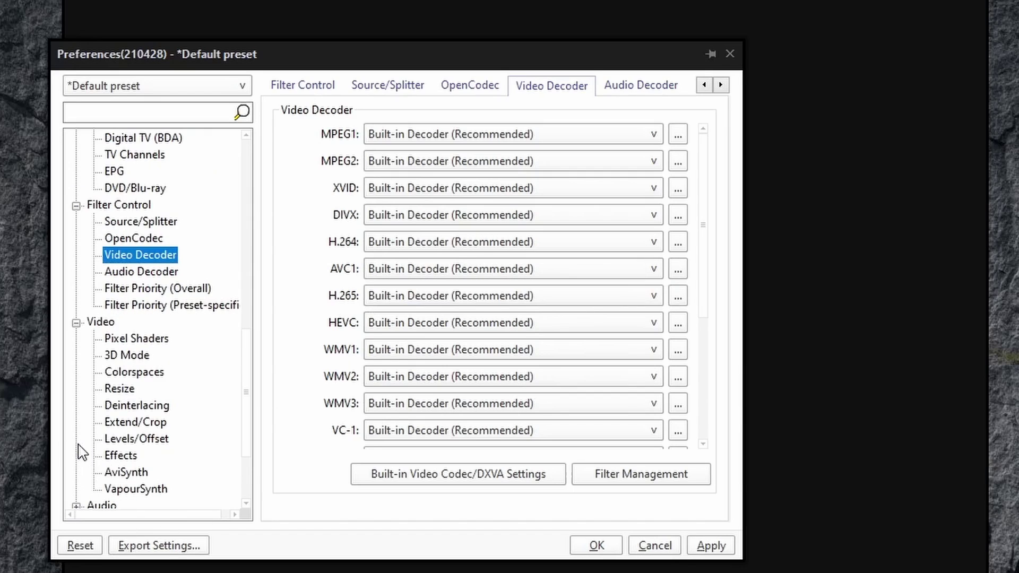
{"action": "scroll", "coordinate": [128, 329], "scroll_direction": "down", "scroll_amount": 1}
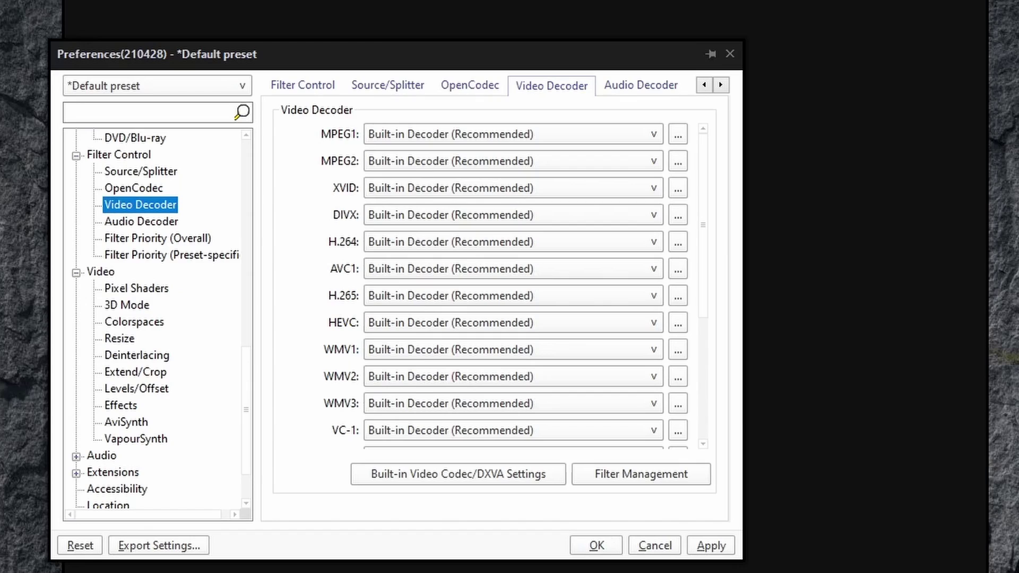
{"action": "left_click", "coordinate": [116, 291]}
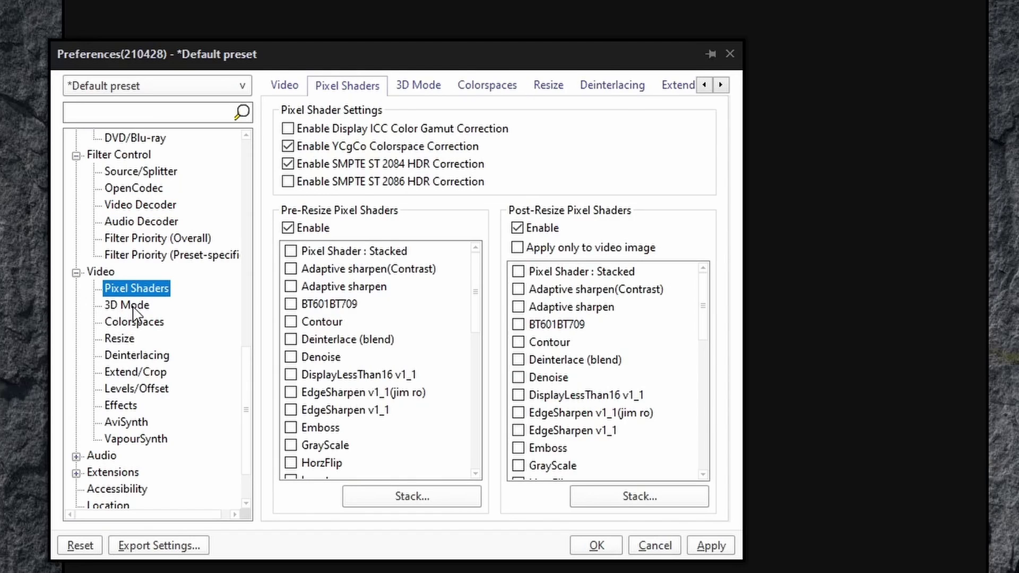
{"action": "left_click", "coordinate": [133, 307]}
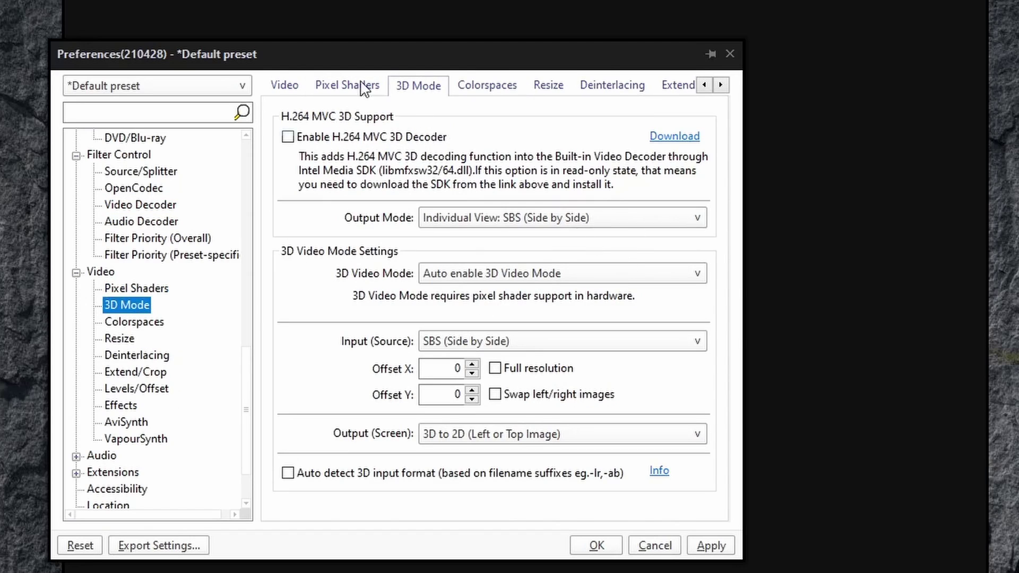
{"action": "left_click", "coordinate": [135, 322]}
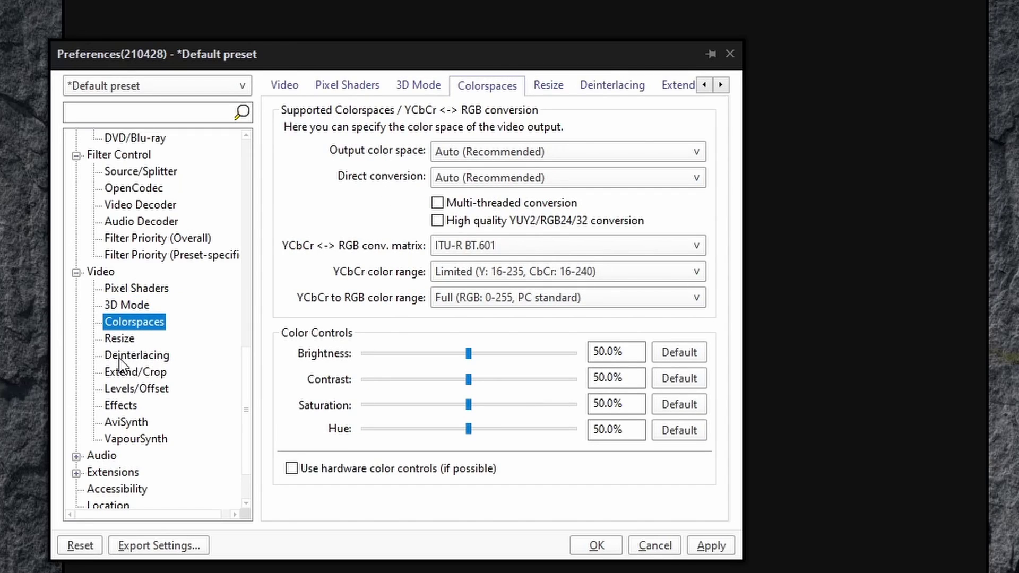
{"action": "left_click", "coordinate": [120, 339]}
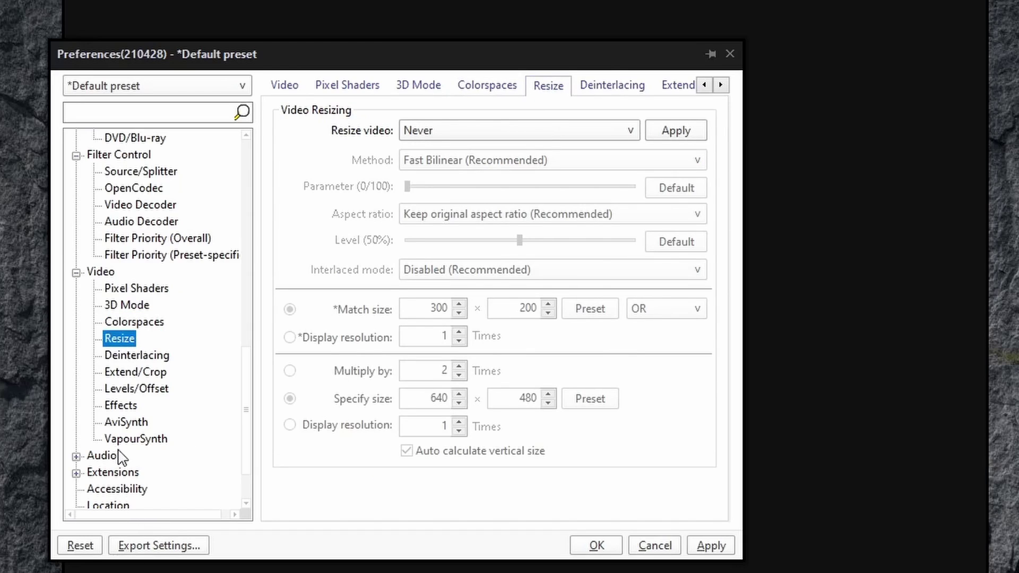
{"action": "left_click", "coordinate": [75, 457]}
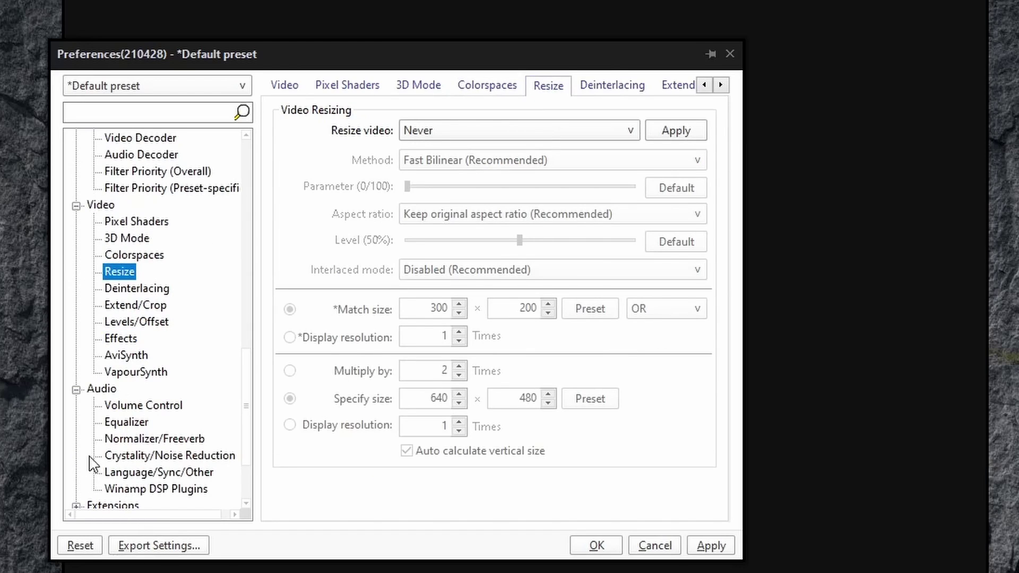
{"action": "left_click", "coordinate": [121, 339]}
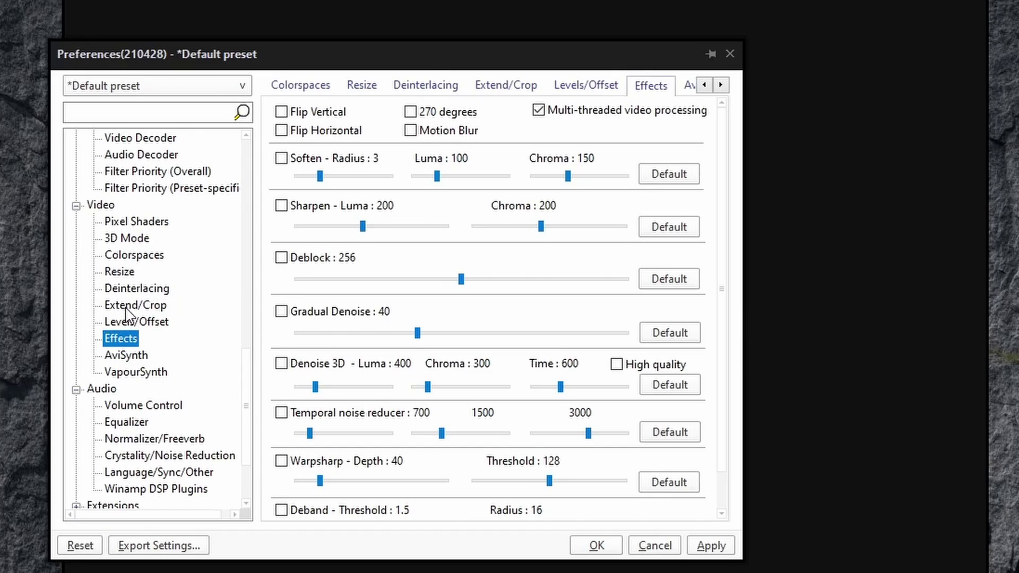
{"action": "left_click", "coordinate": [134, 306]}
Review the Audio preferences for Volume Control, Equalizer, Crystality/Noise Reduction and Winamp DSP Plugins.
{"action": "scroll", "coordinate": [149, 406], "scroll_direction": "down", "scroll_amount": 2}
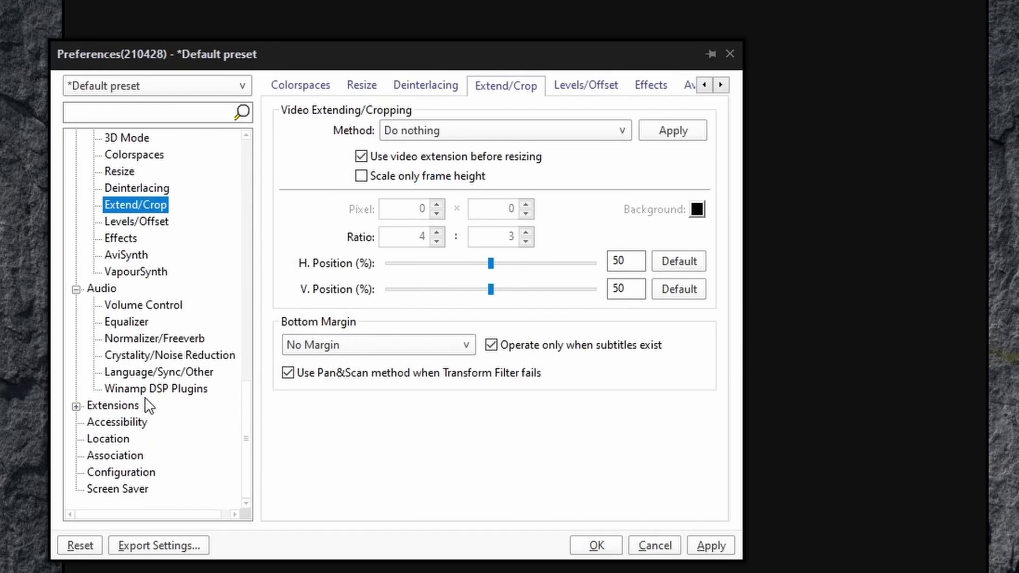
{"action": "left_click", "coordinate": [113, 305]}
{"action": "left_click", "coordinate": [127, 323]}
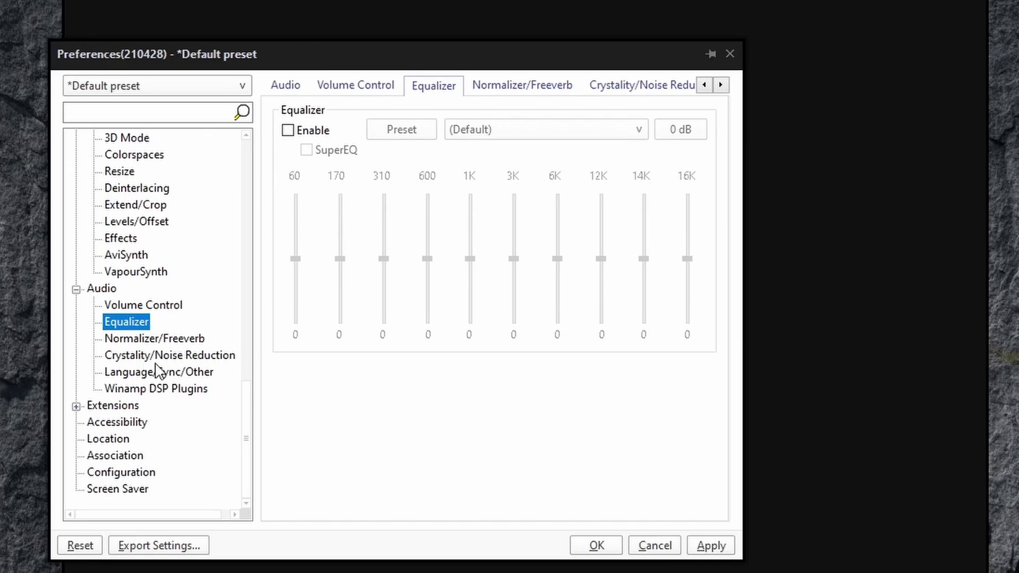
{"action": "left_click", "coordinate": [204, 361]}
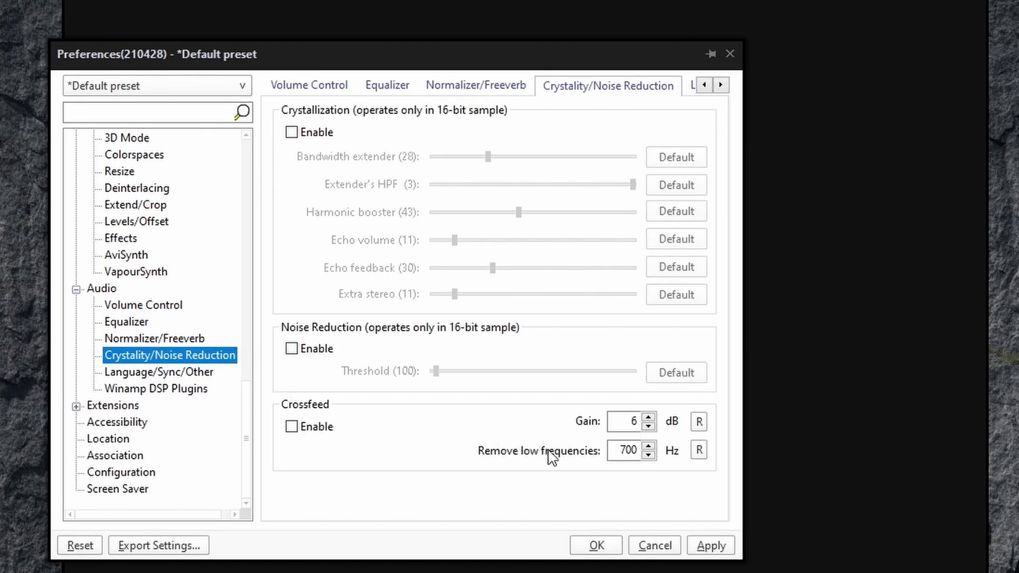
{"action": "left_click", "coordinate": [167, 391]}
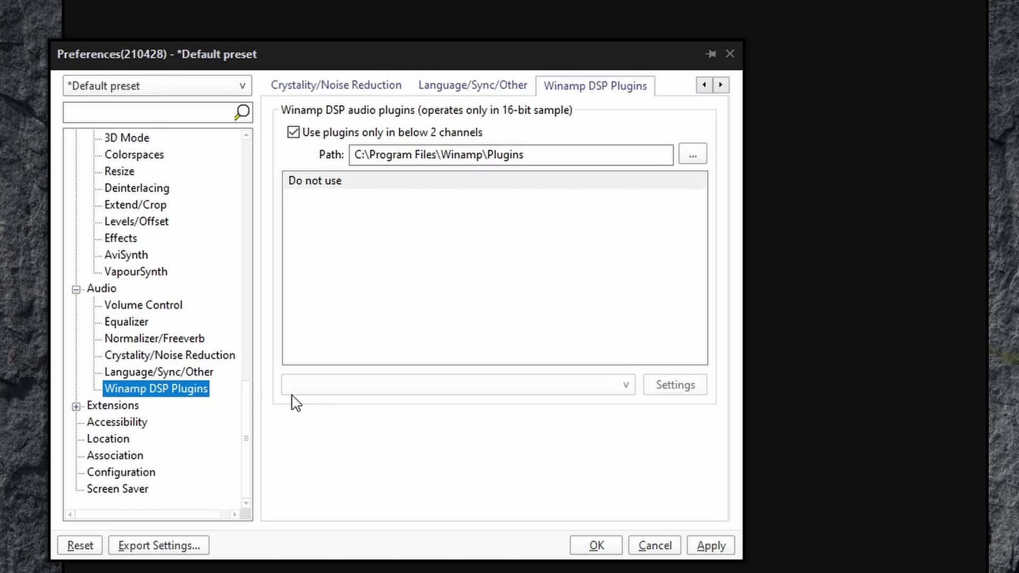
Expand the Extensions preferences and view the Media URL and Media Playlist/Playitem pages.
{"action": "left_click", "coordinate": [77, 406]}
{"action": "left_click", "coordinate": [145, 432]}
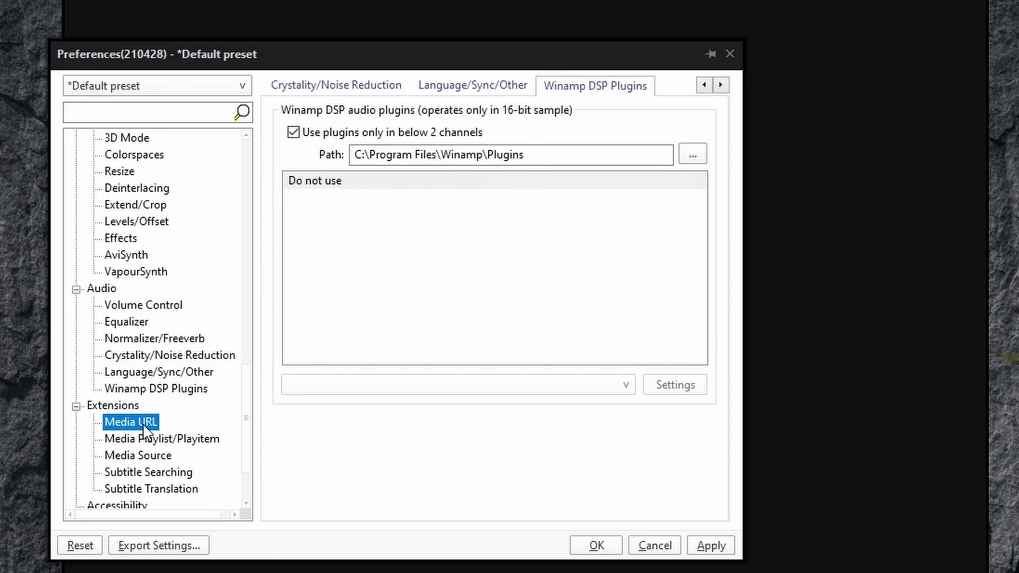
{"action": "left_click", "coordinate": [150, 441]}
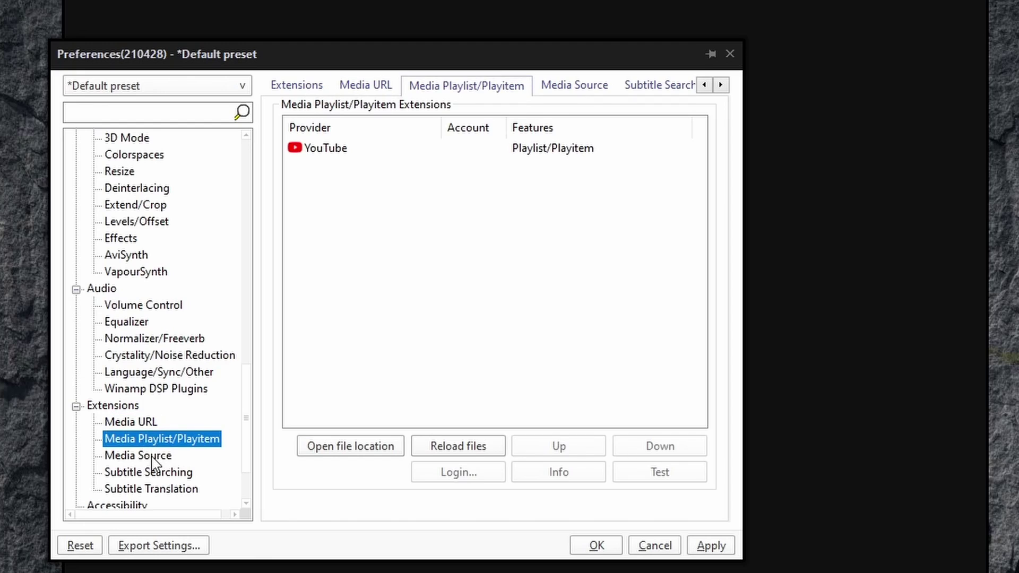
Look through the Media Source, Accessibility, Location and Association preference pages, highlighting the image storage folder path.
{"action": "left_click", "coordinate": [152, 458]}
{"action": "scroll", "coordinate": [132, 425], "scroll_direction": "down", "scroll_amount": 2}
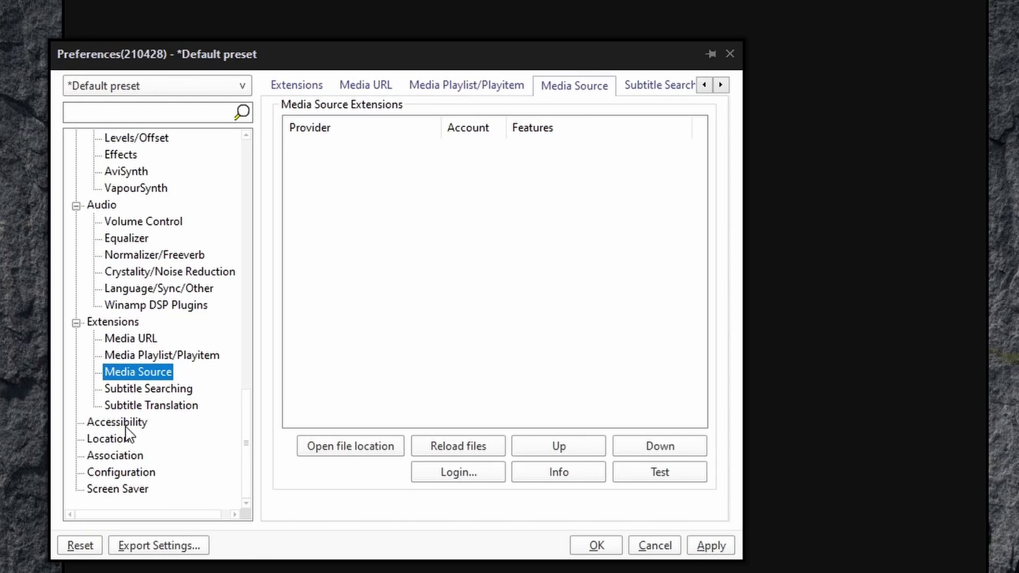
{"action": "left_click", "coordinate": [114, 423]}
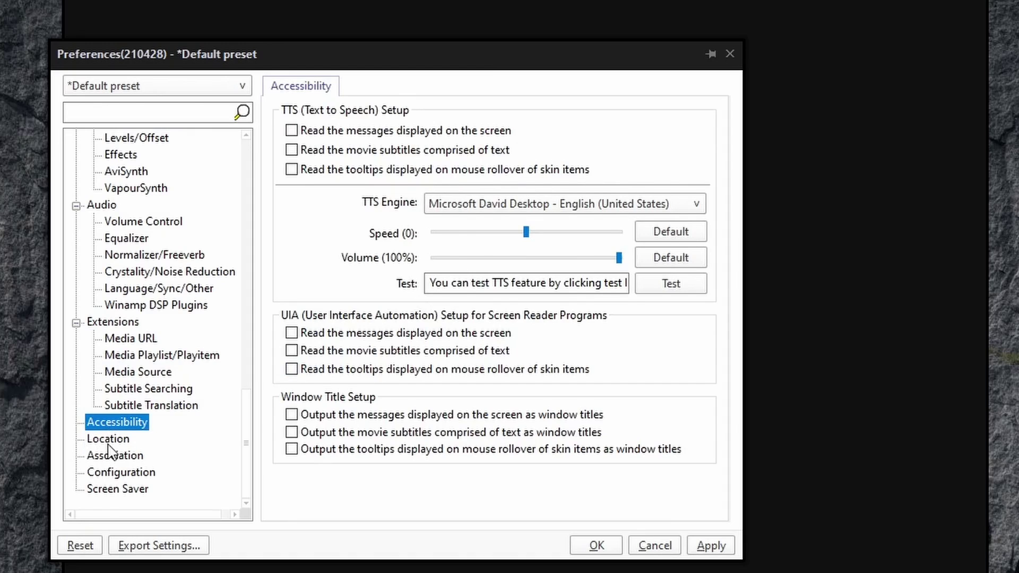
{"action": "left_click", "coordinate": [92, 440]}
{"action": "left_click_drag", "start_coordinate": [443, 244], "coordinate": [759, 253]}
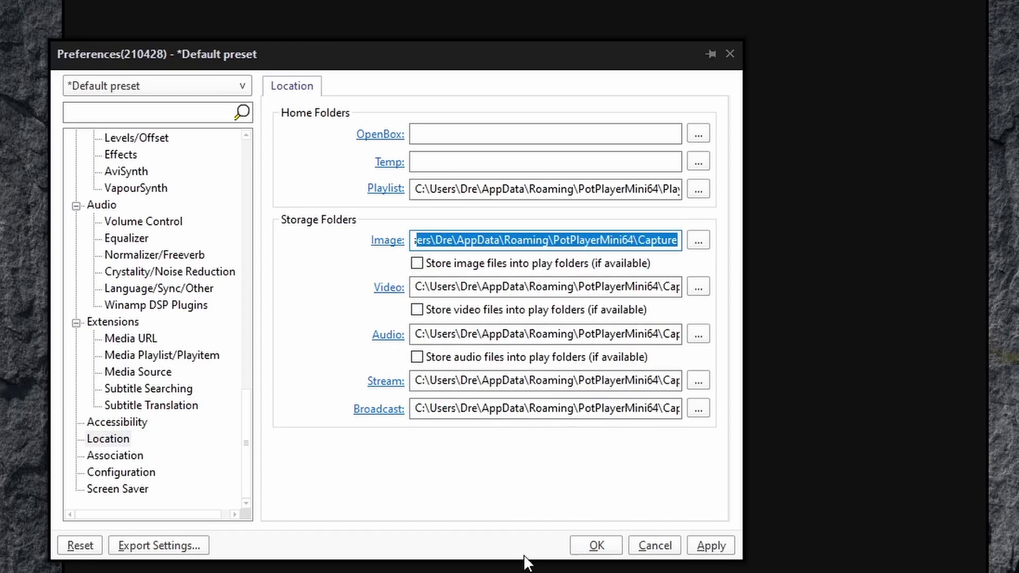
{"action": "left_click", "coordinate": [118, 456]}
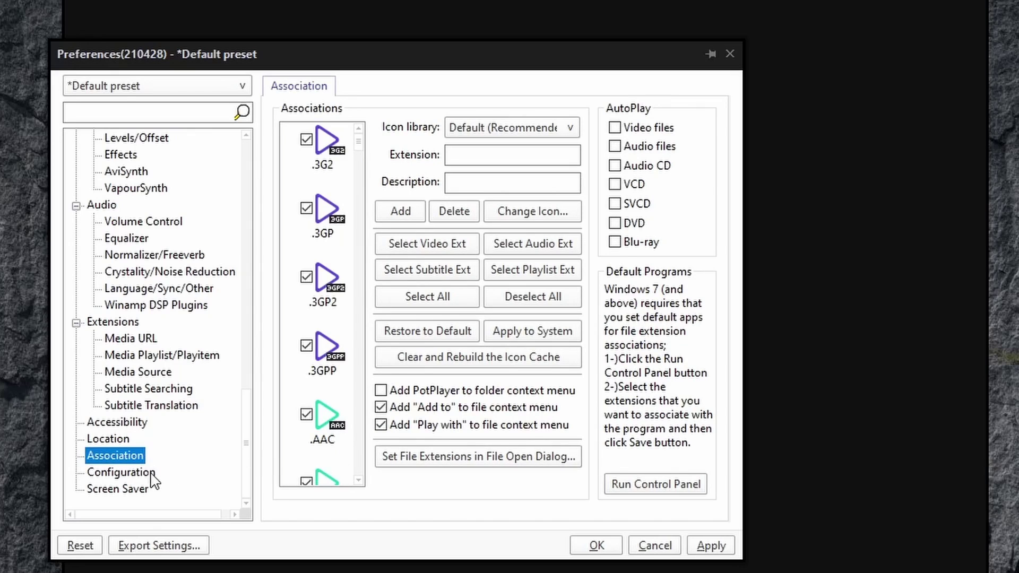
View the Configuration page with the default preset selected, and open the settings export dialog without saving a file.
{"action": "left_click", "coordinate": [122, 472]}
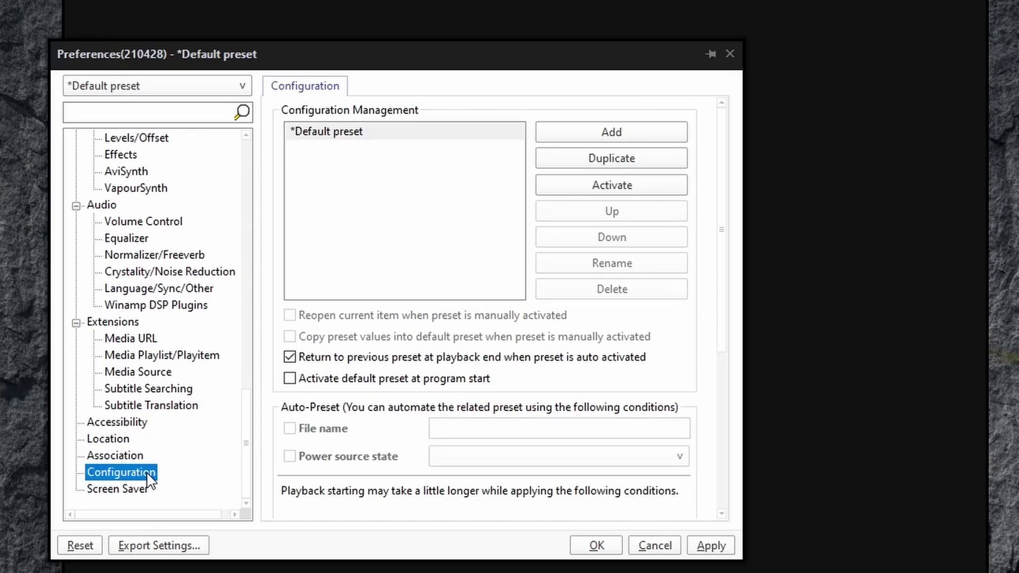
{"action": "left_click", "coordinate": [414, 139]}
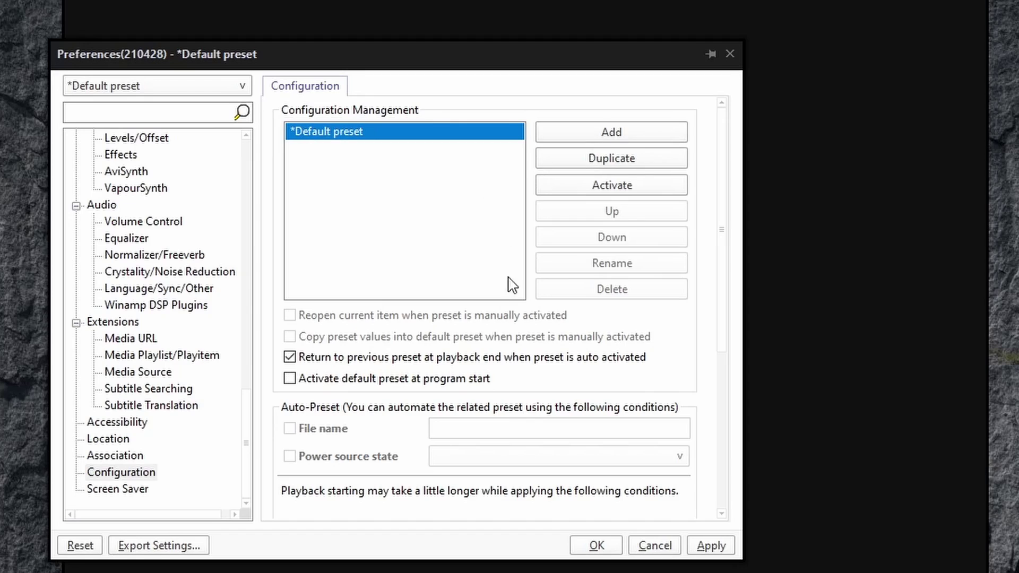
{"action": "left_click", "coordinate": [160, 546]}
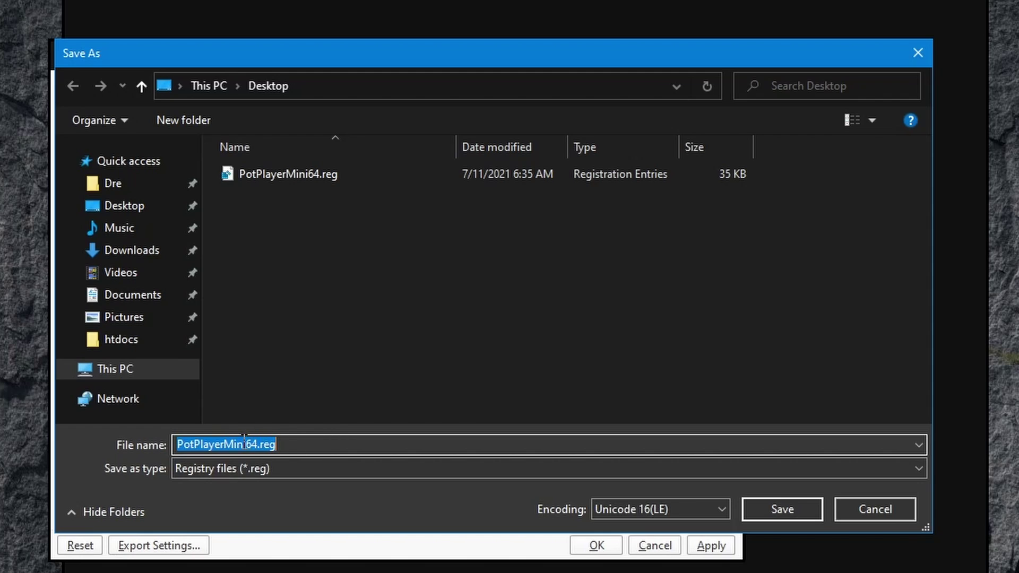
{"action": "left_click", "coordinate": [888, 510]}
View the Screen Saver page and return to the General preferences to view the General, Startup and Skin Advanced pages.
{"action": "left_click", "coordinate": [124, 492]}
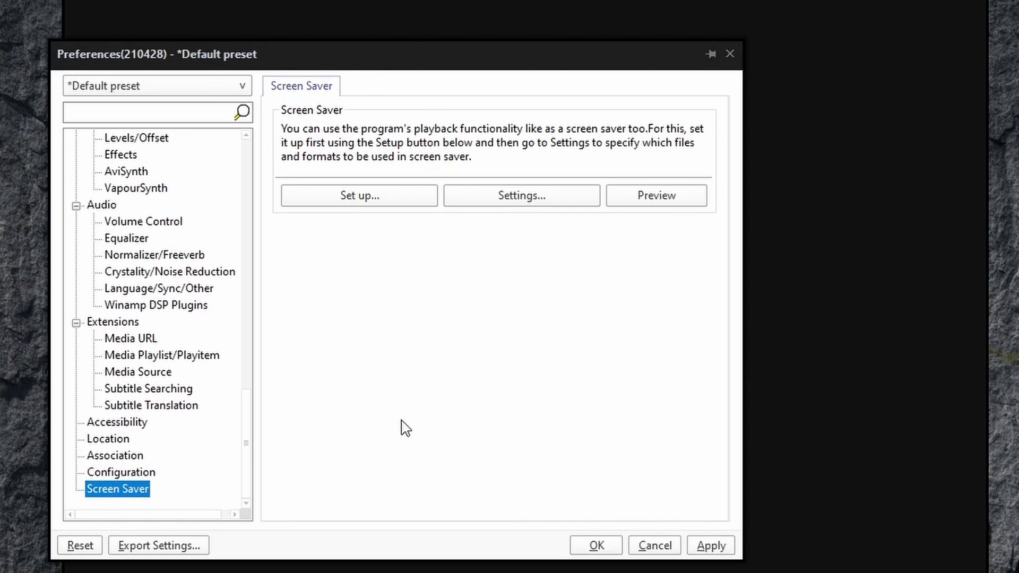
{"action": "scroll", "coordinate": [245, 159], "scroll_direction": "up", "scroll_amount": 15}
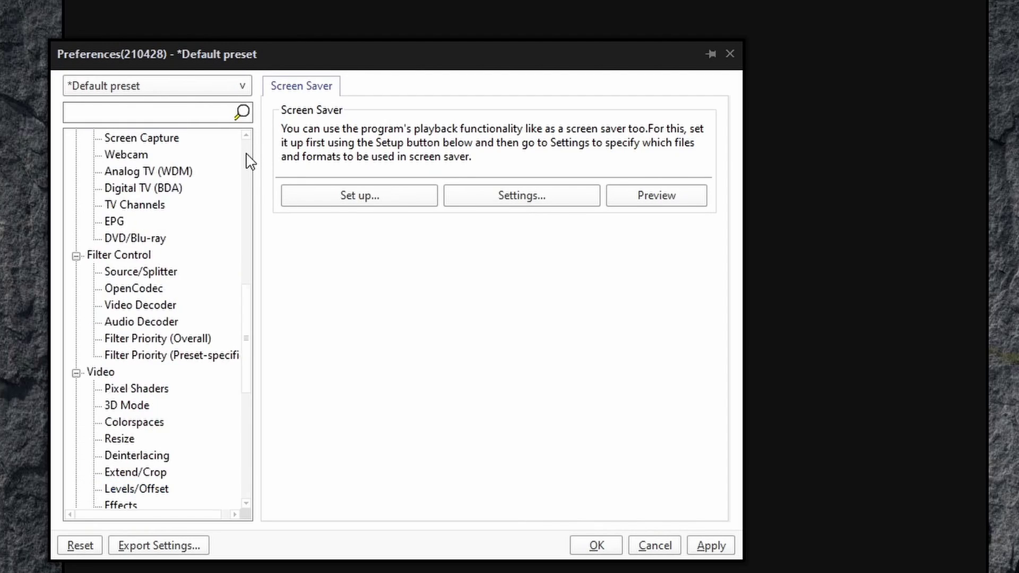
{"action": "left_click", "coordinate": [109, 139]}
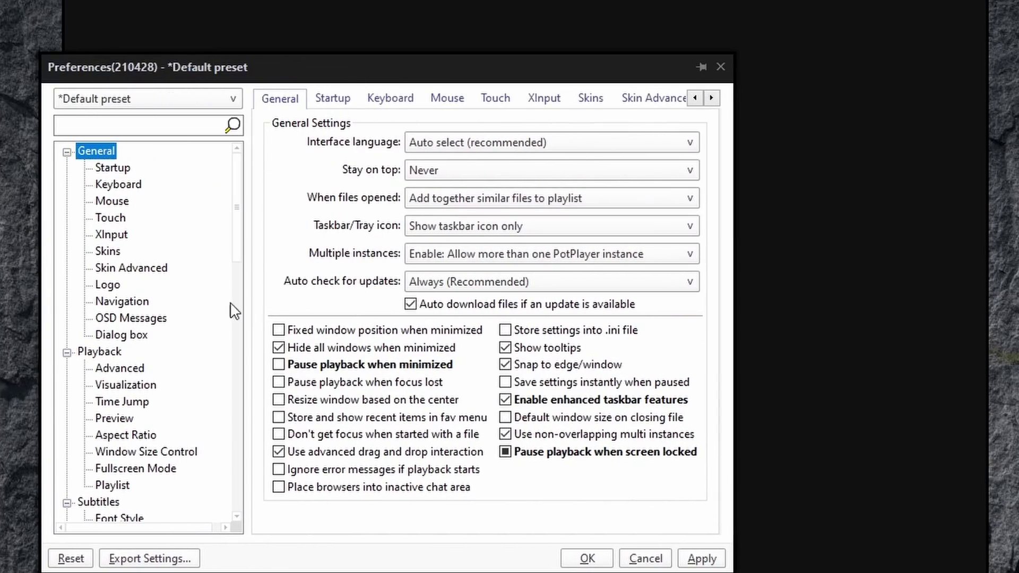
{"action": "left_click", "coordinate": [356, 98]}
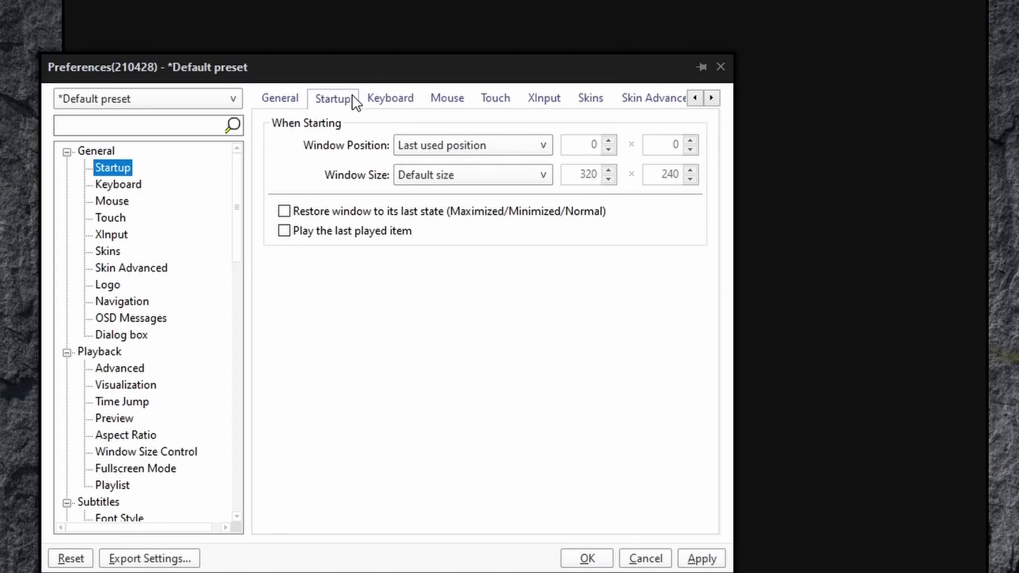
{"action": "left_click", "coordinate": [635, 97]}
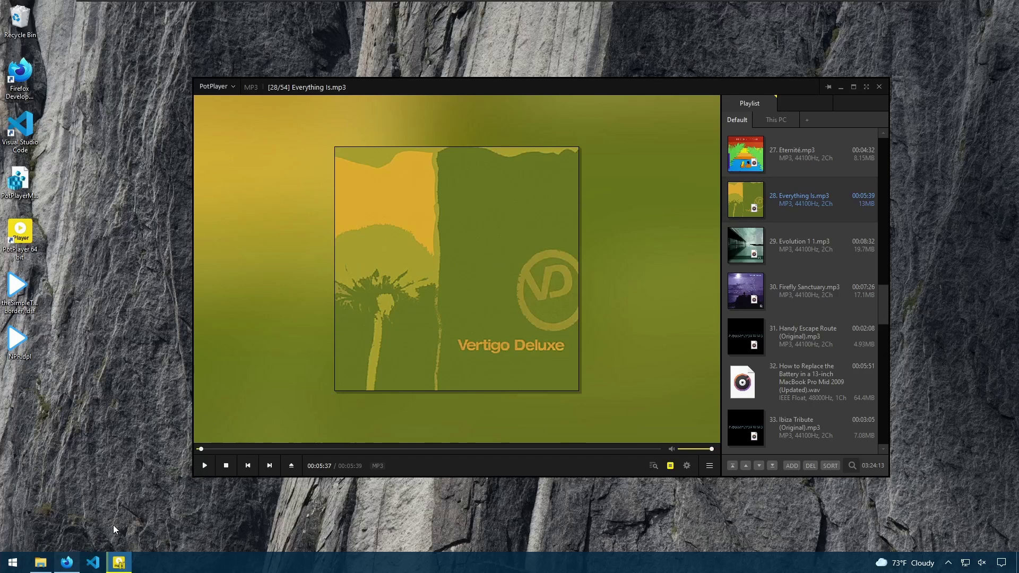
Switch to Firefox and browse the first two pages of skins on daumpotplayer.com, then minimize the browser.
{"action": "key", "text": "alt+Tab"}
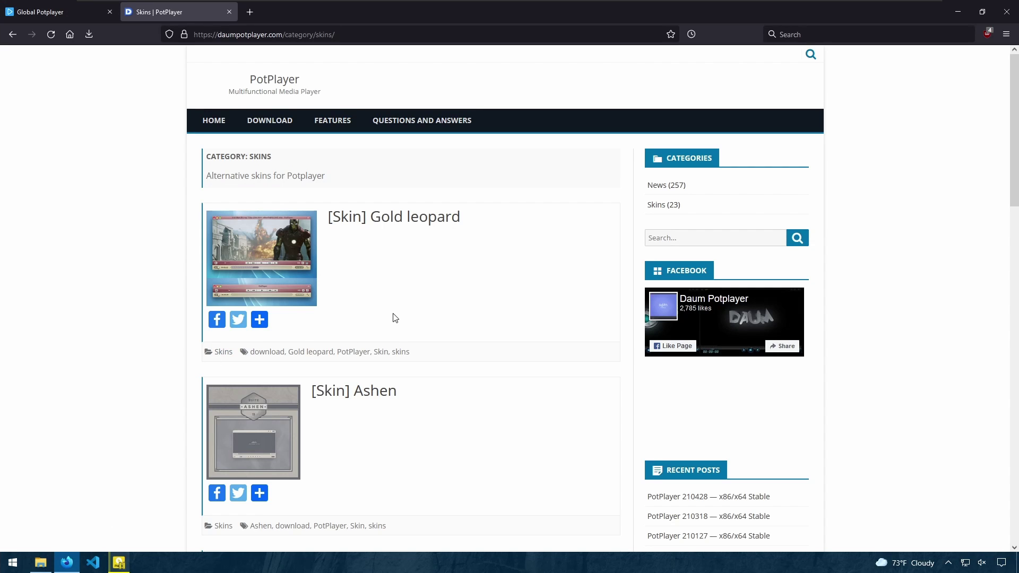
{"action": "scroll", "coordinate": [395, 319], "scroll_direction": "down", "scroll_amount": 3}
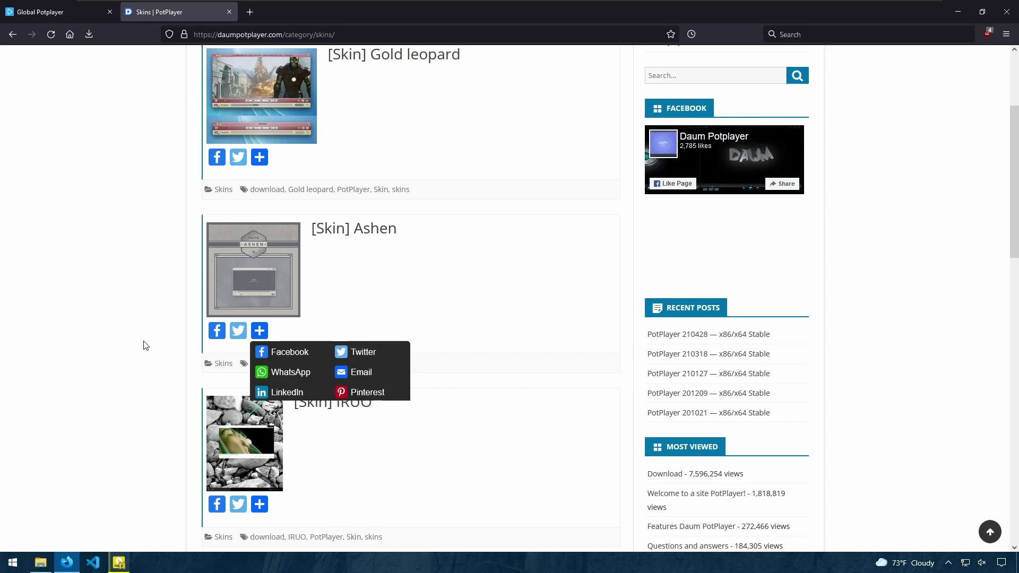
{"action": "scroll", "coordinate": [146, 345], "scroll_direction": "down", "scroll_amount": 12}
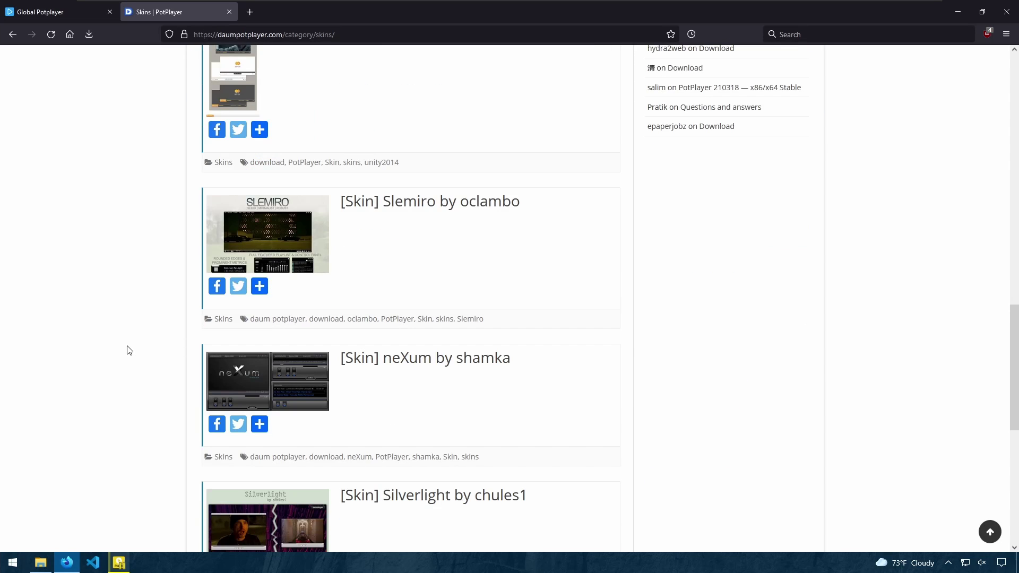
{"action": "scroll", "coordinate": [129, 351], "scroll_direction": "down", "scroll_amount": 8}
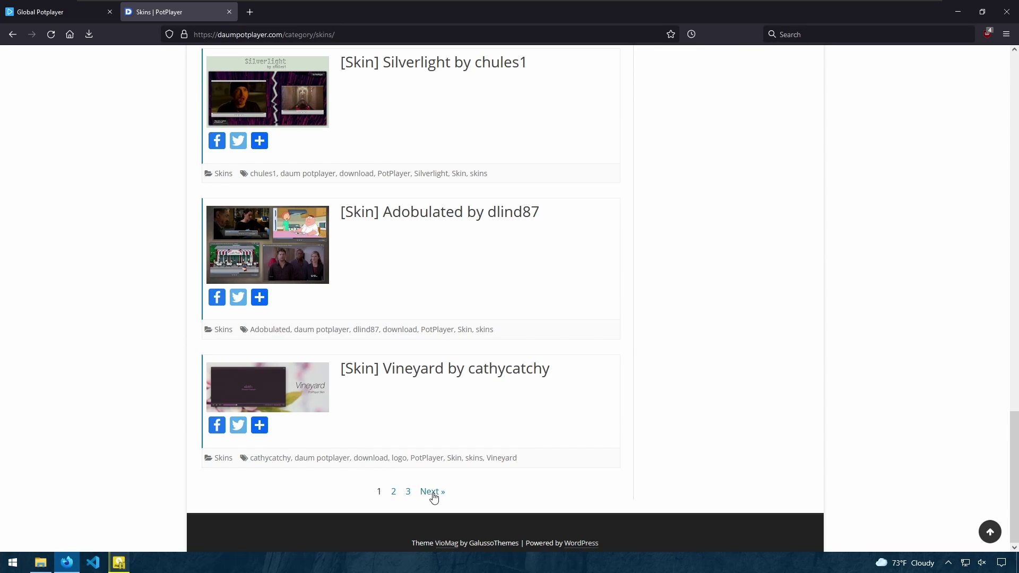
{"action": "left_click", "coordinate": [393, 492]}
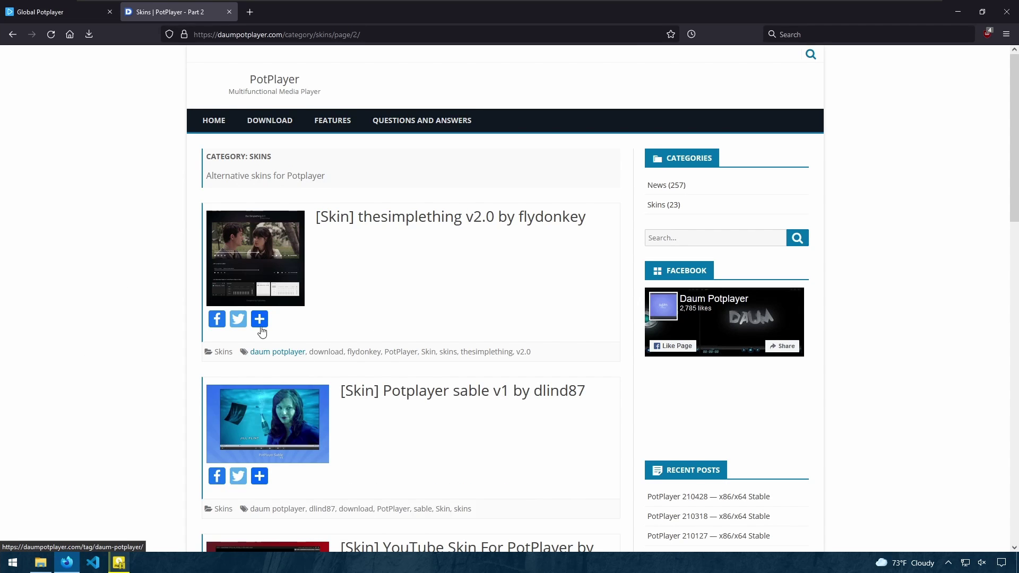
{"action": "left_click", "coordinate": [959, 11]}
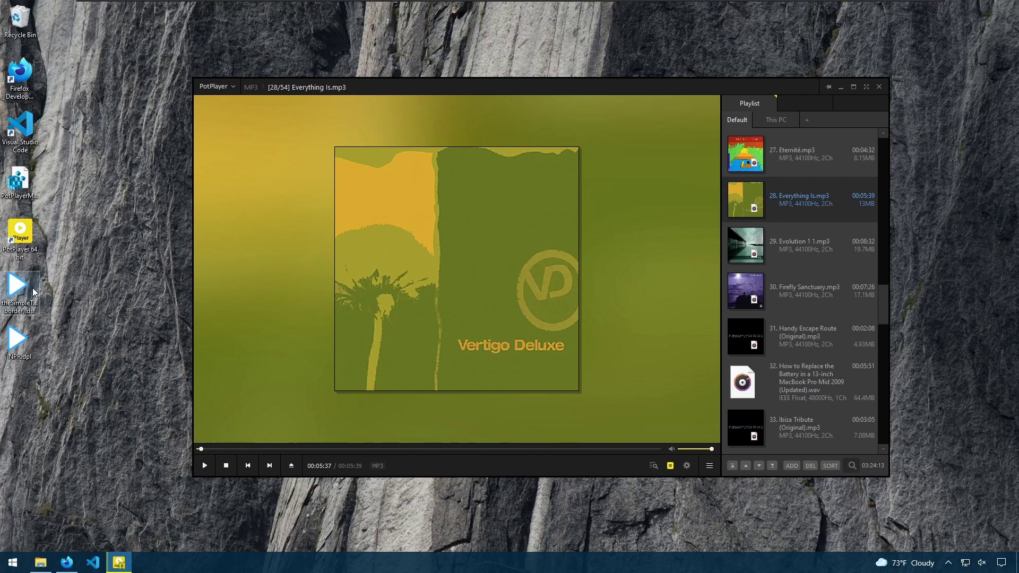
Install the theSimpleThing(no border).dsf skin from the desktop into the player, granting administrator permission for the copy.
{"action": "left_click", "coordinate": [26, 318]}
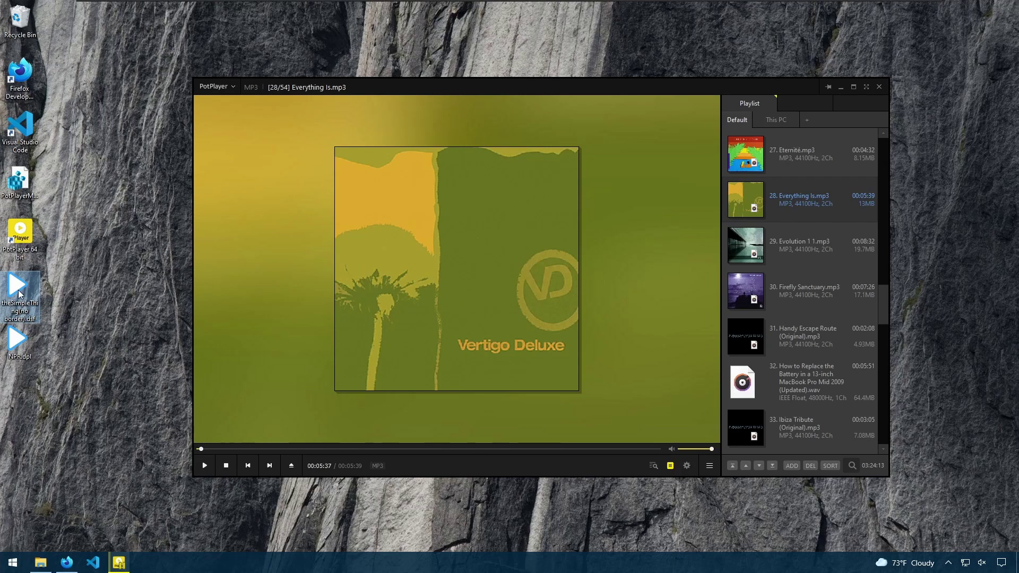
{"action": "left_click_drag", "start_coordinate": [18, 293], "coordinate": [294, 279]}
{"action": "left_click_drag", "start_coordinate": [365, 288], "coordinate": [365, 290]}
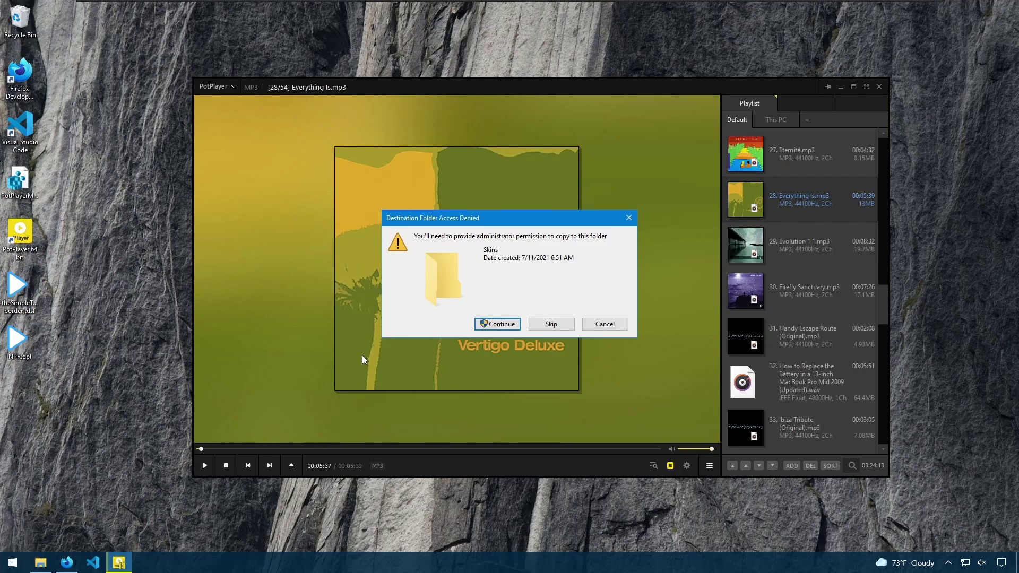
{"action": "left_click", "coordinate": [485, 324]}
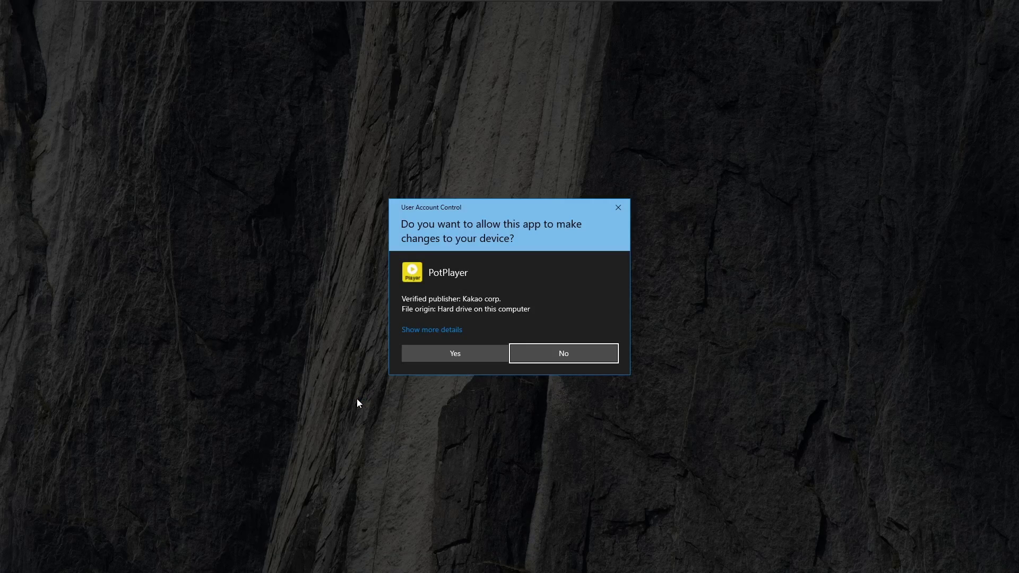
{"action": "left_click", "coordinate": [453, 358]}
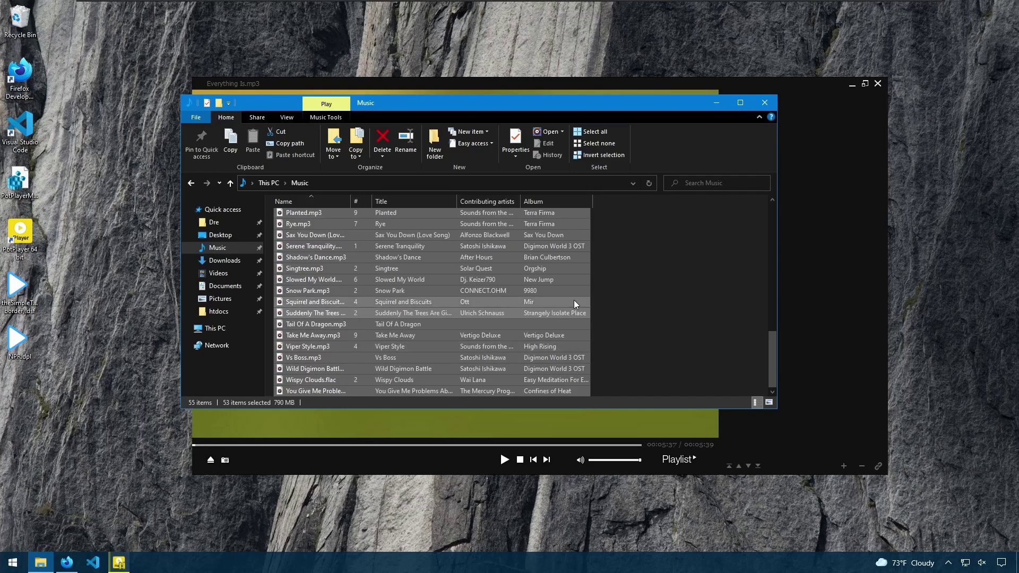
Add the selected songs from the Music folder to the player's playlist and look through the list.
{"action": "left_click_drag", "start_coordinate": [579, 269], "coordinate": [844, 305]}
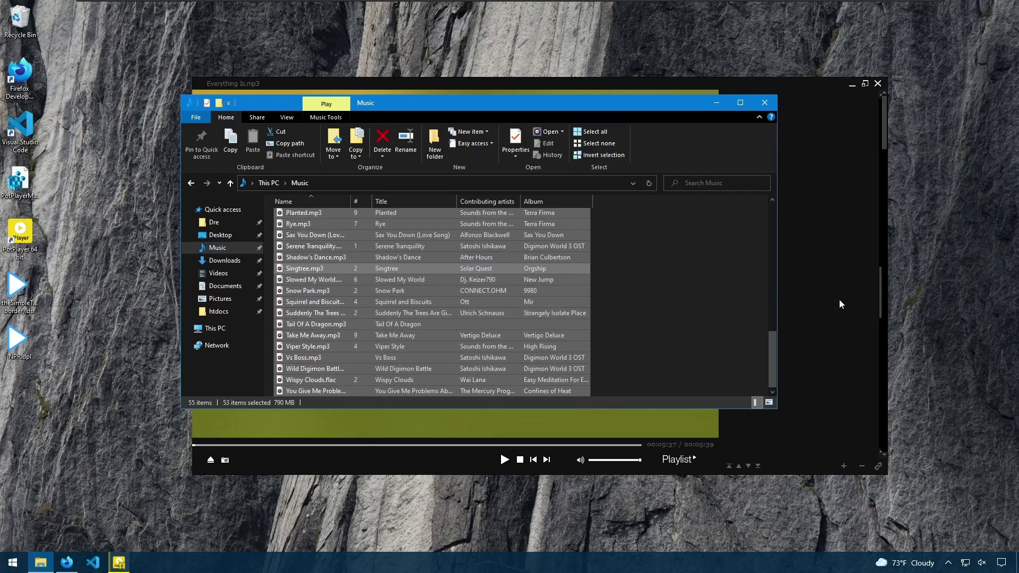
{"action": "left_click", "coordinate": [589, 431]}
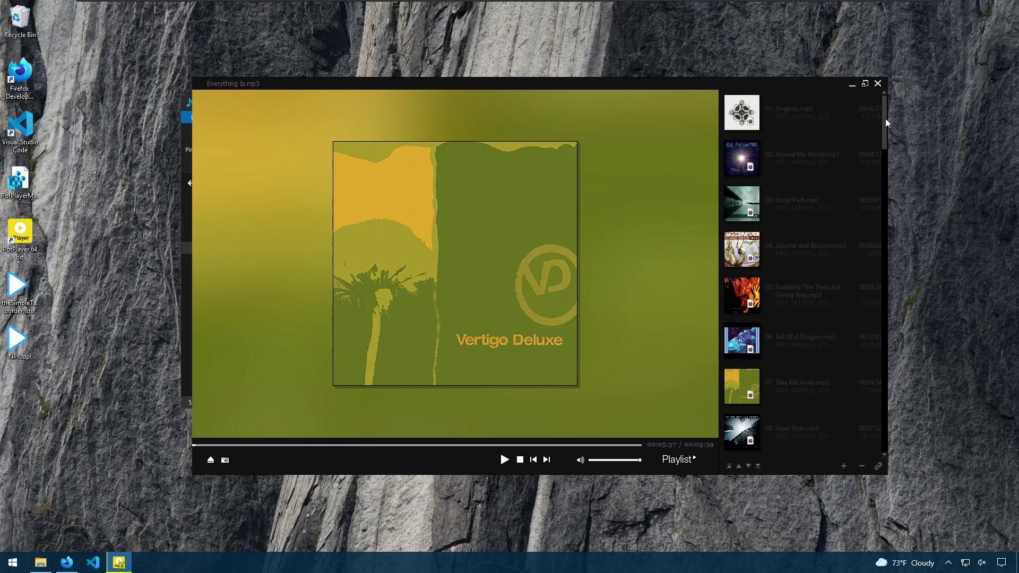
{"action": "left_click_drag", "start_coordinate": [886, 123], "coordinate": [888, 146]}
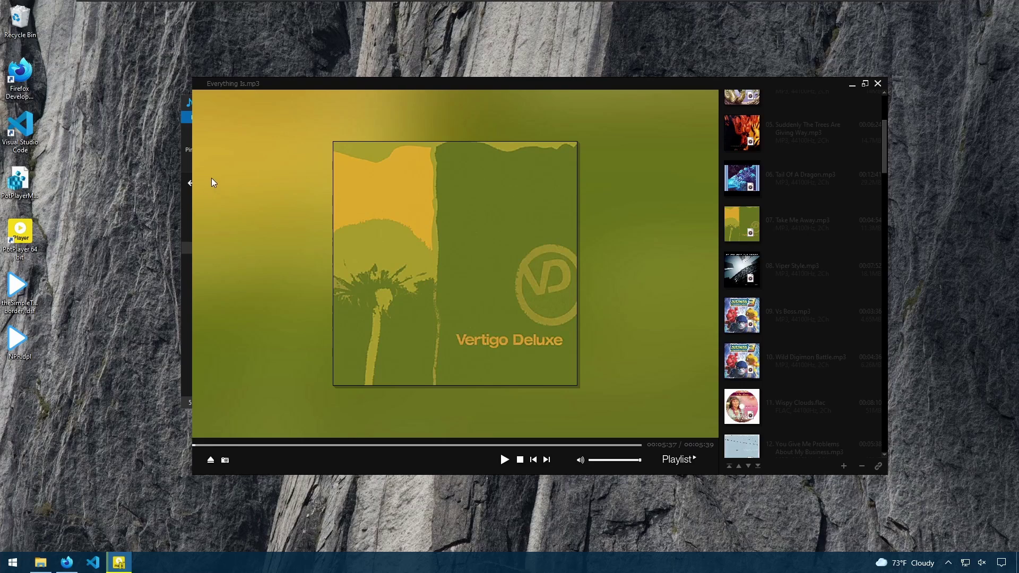
Switch the player's skin to Default Skin.
{"action": "right_click", "coordinate": [248, 183]}
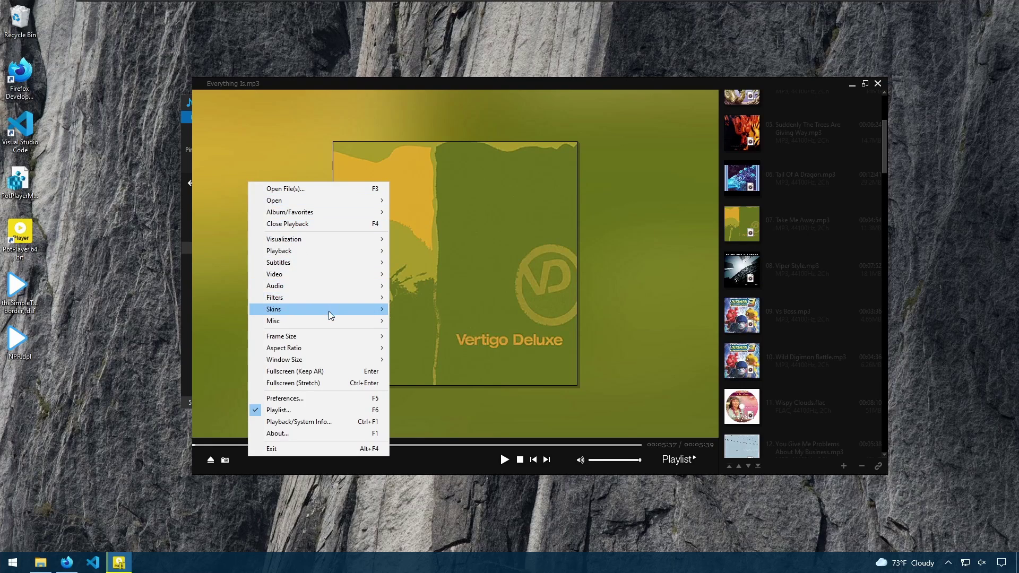
{"action": "mouse_move", "coordinate": [325, 312]}
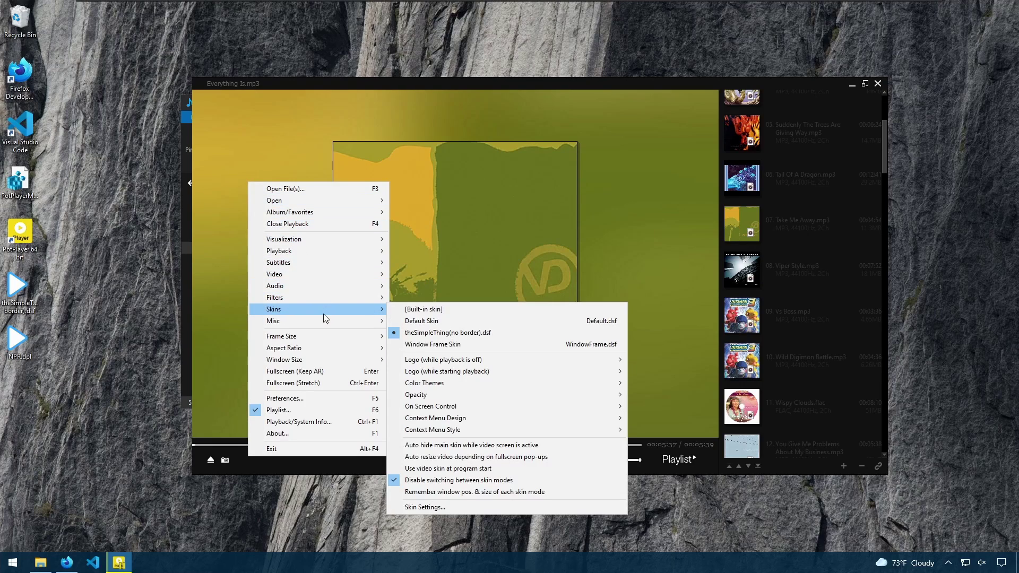
{"action": "left_click", "coordinate": [430, 321]}
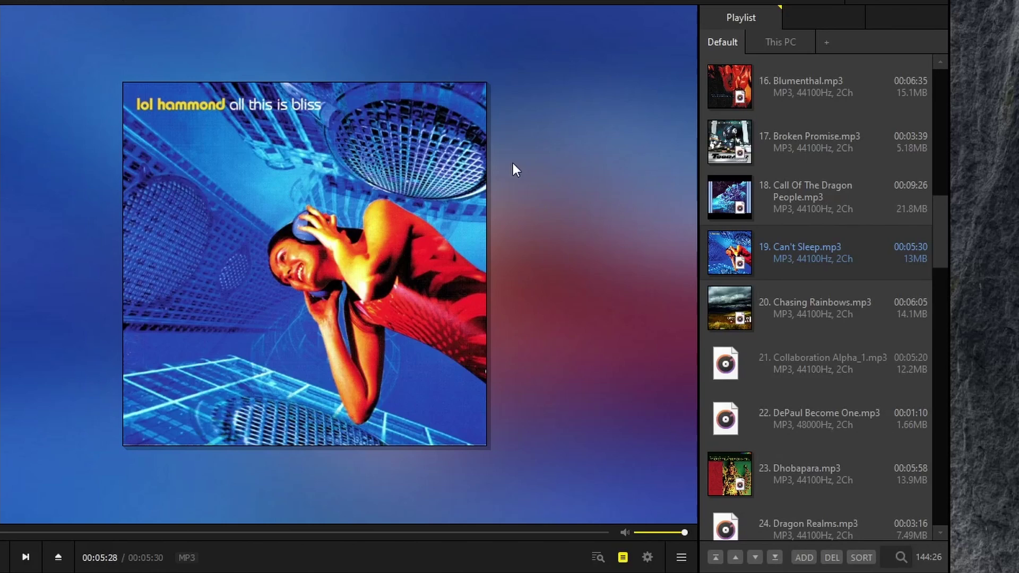
Change the playlist view to List (Recommended).
{"action": "mouse_move", "coordinate": [942, 234]}
{"action": "left_mouse_down"}
{"action": "mouse_move", "coordinate": [942, 221]}
{"action": "mouse_move", "coordinate": [943, 232]}
{"action": "left_mouse_up"}
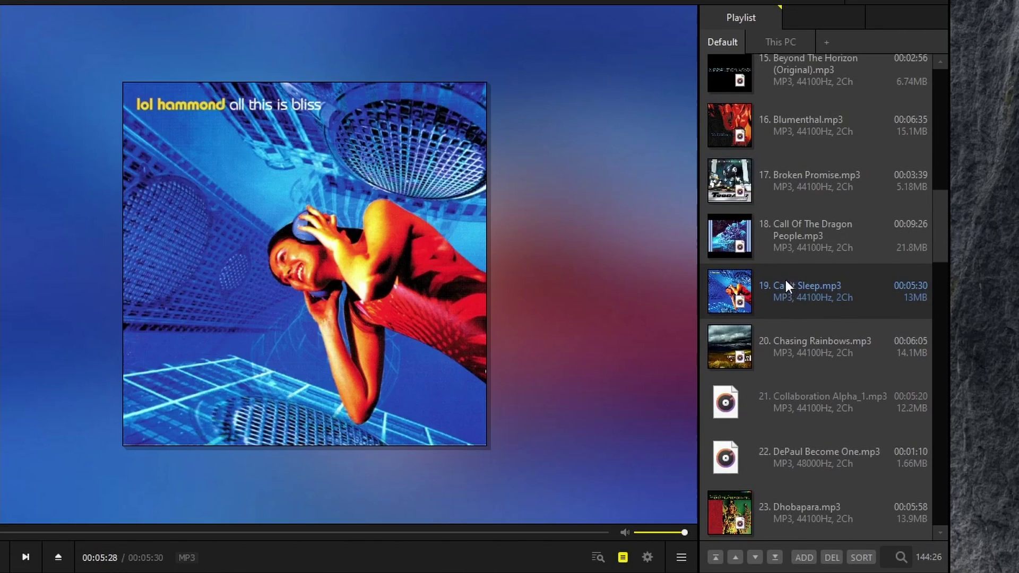
{"action": "left_click", "coordinate": [780, 245]}
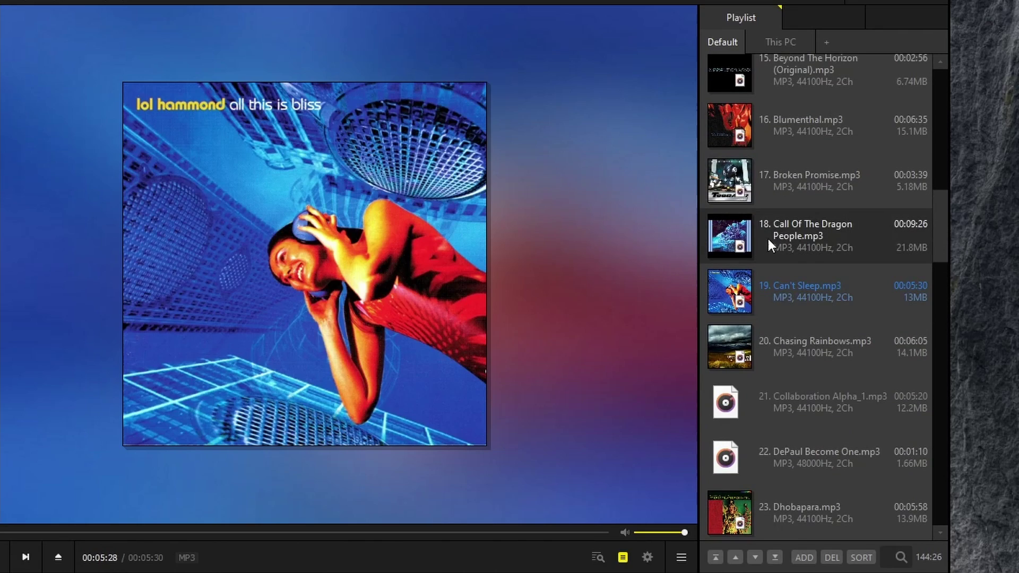
{"action": "right_click", "coordinate": [776, 239]}
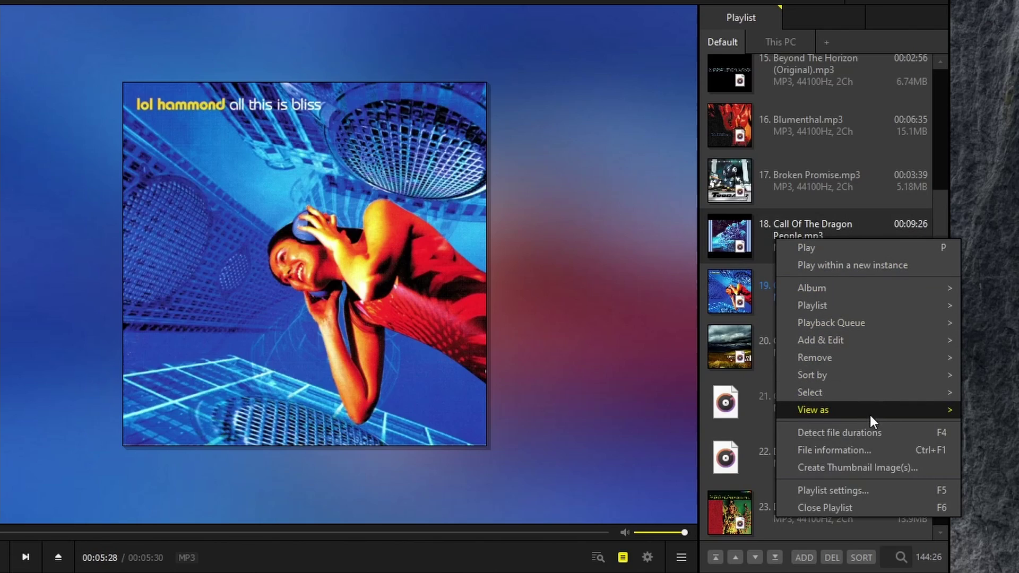
{"action": "mouse_move", "coordinate": [870, 415]}
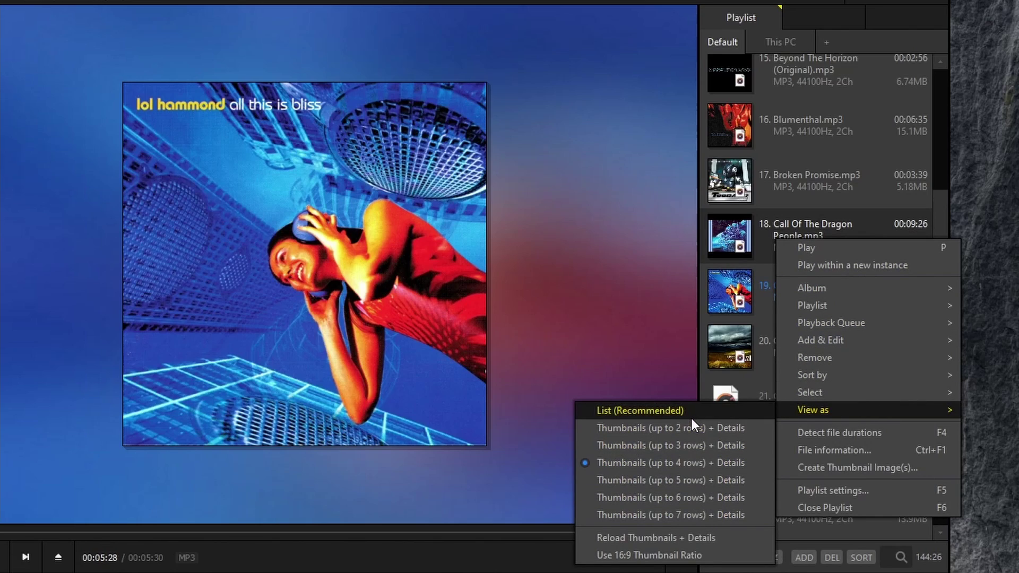
{"action": "left_click", "coordinate": [626, 415]}
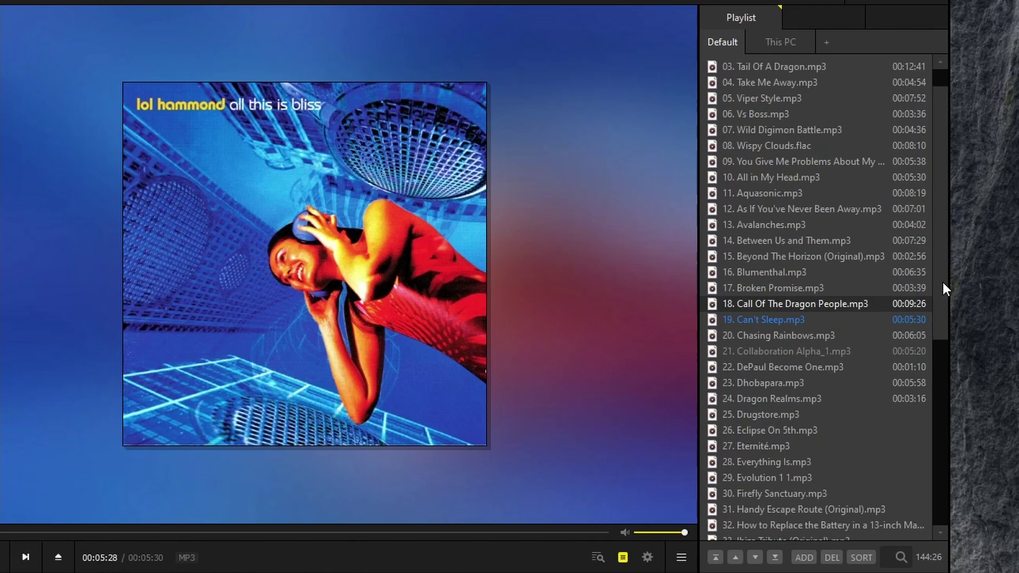
Play Drugstore.mp3 from the playlist.
{"action": "left_click_drag", "start_coordinate": [943, 284], "coordinate": [943, 329]}
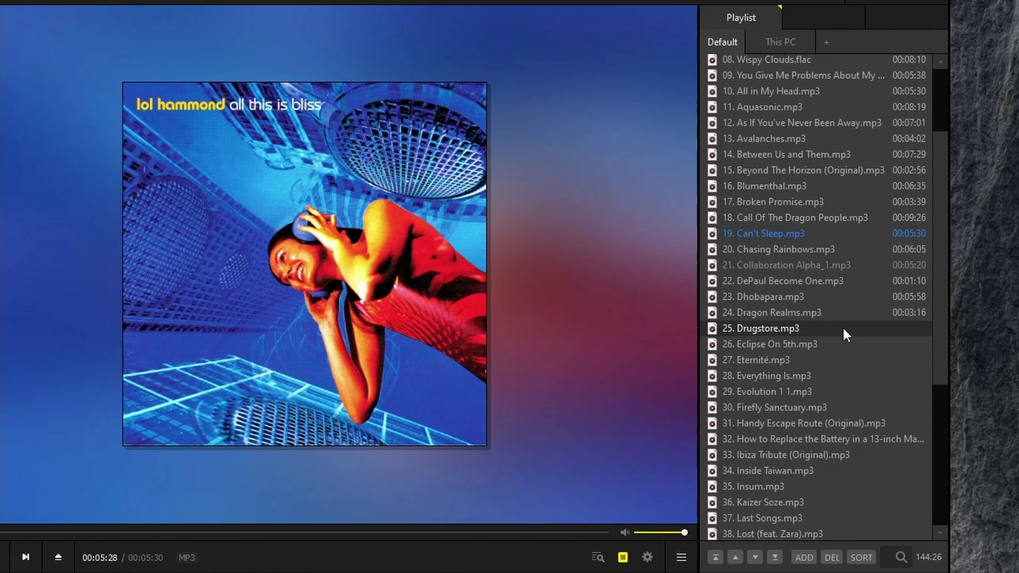
{"action": "double_click", "coordinate": [782, 326]}
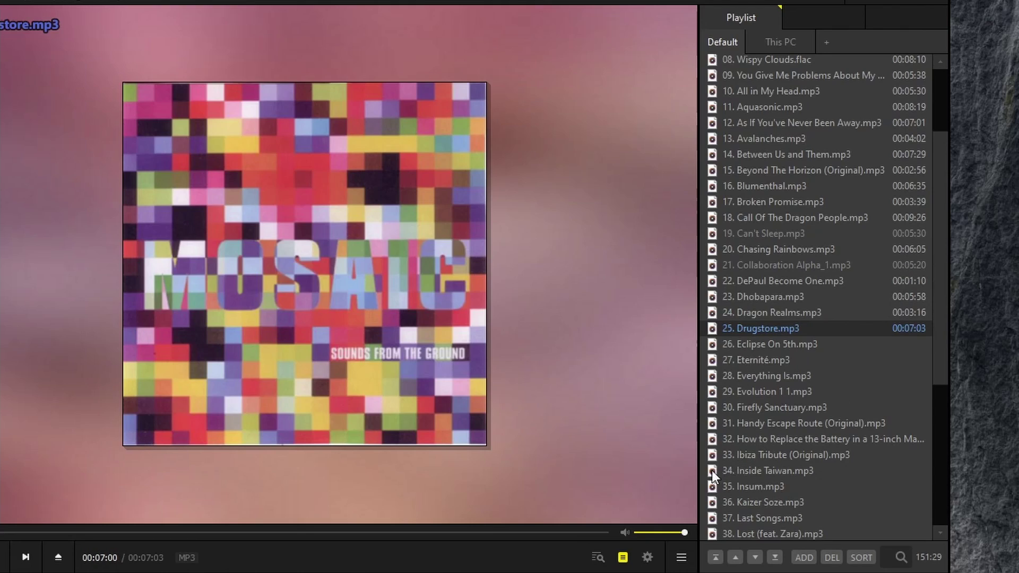
Try the playlist views Thumbnails (up to 2 rows) + Details and Thumbnails (up to 3 rows) + Details.
{"action": "right_click", "coordinate": [798, 327]}
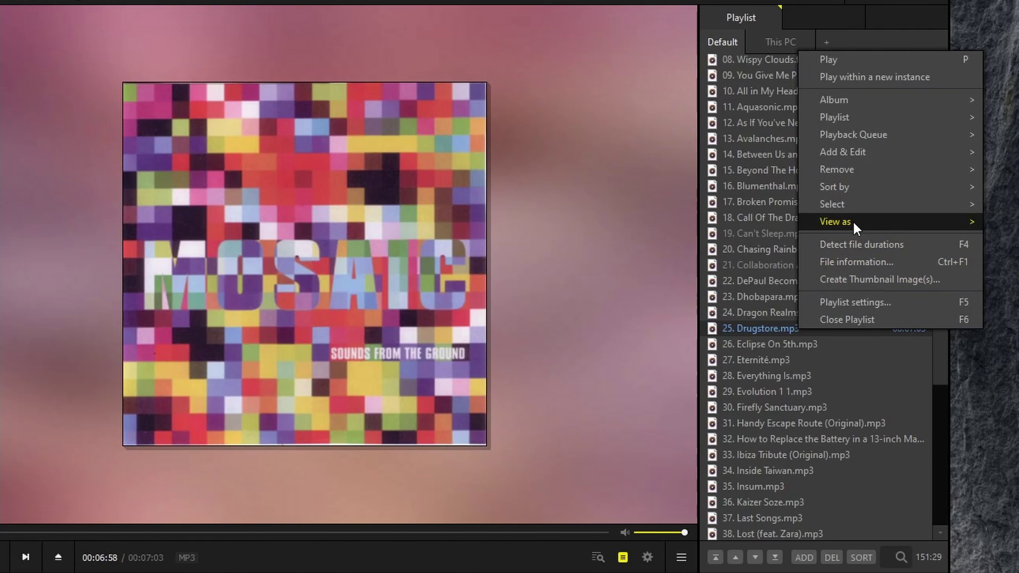
{"action": "mouse_move", "coordinate": [853, 221]}
{"action": "left_click", "coordinate": [640, 239]}
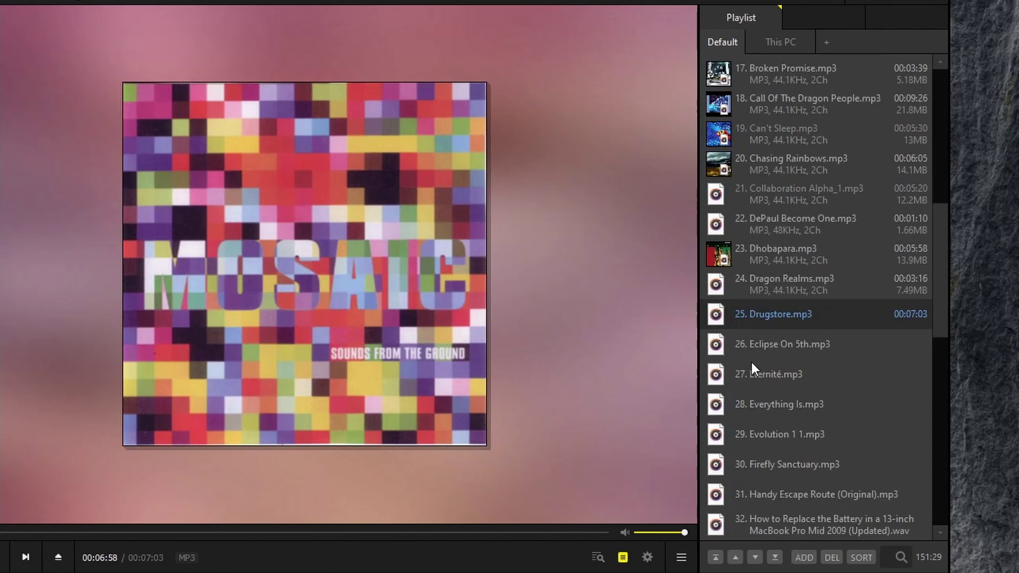
{"action": "right_click", "coordinate": [851, 319]}
{"action": "mouse_move", "coordinate": [879, 484]}
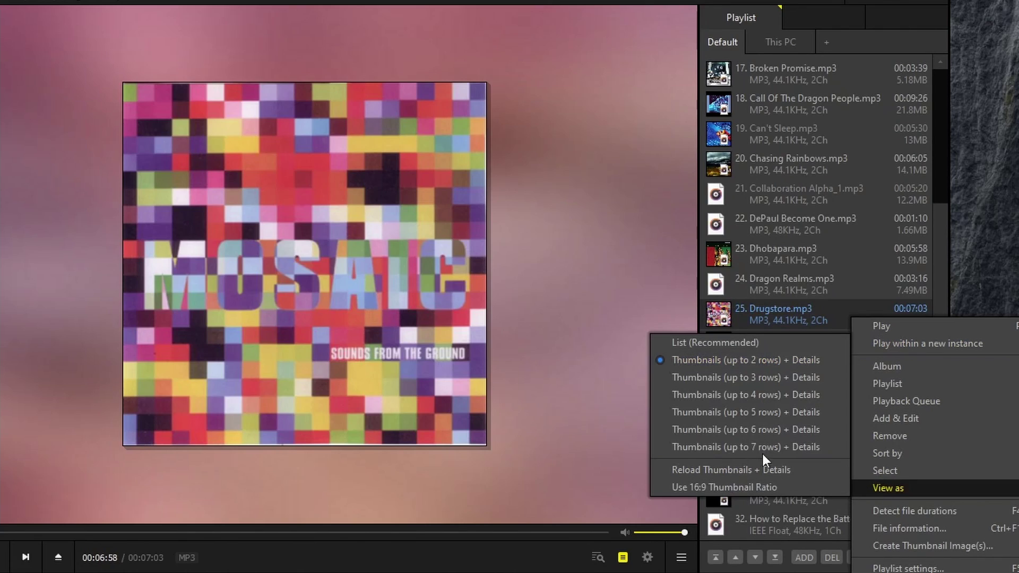
{"action": "left_click", "coordinate": [742, 381]}
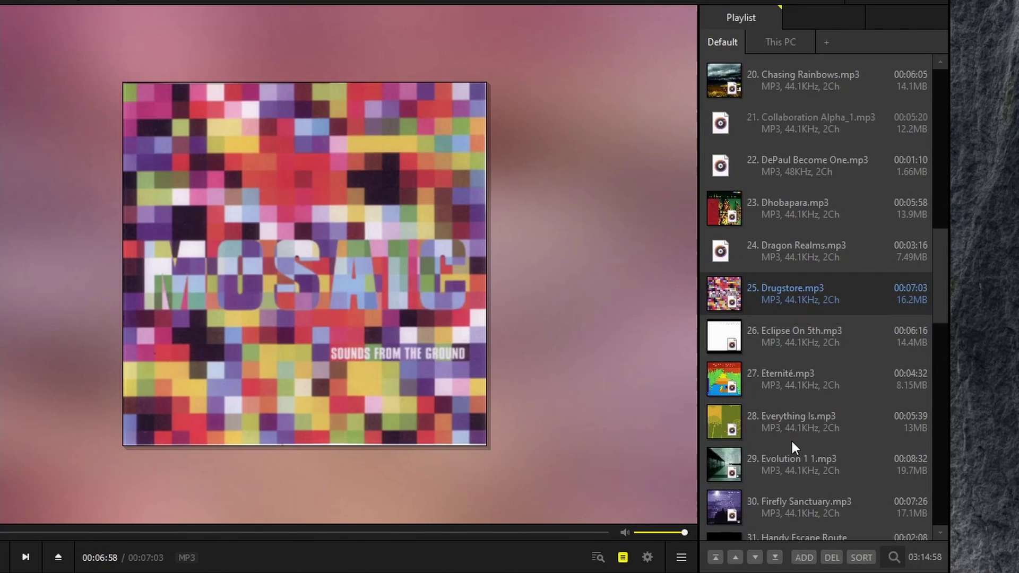
Try the playlist views Thumbnails (up to 4 rows) + Details and Thumbnails (up to 5 rows) + Details.
{"action": "right_click", "coordinate": [812, 385]}
{"action": "mouse_move", "coordinate": [853, 278]}
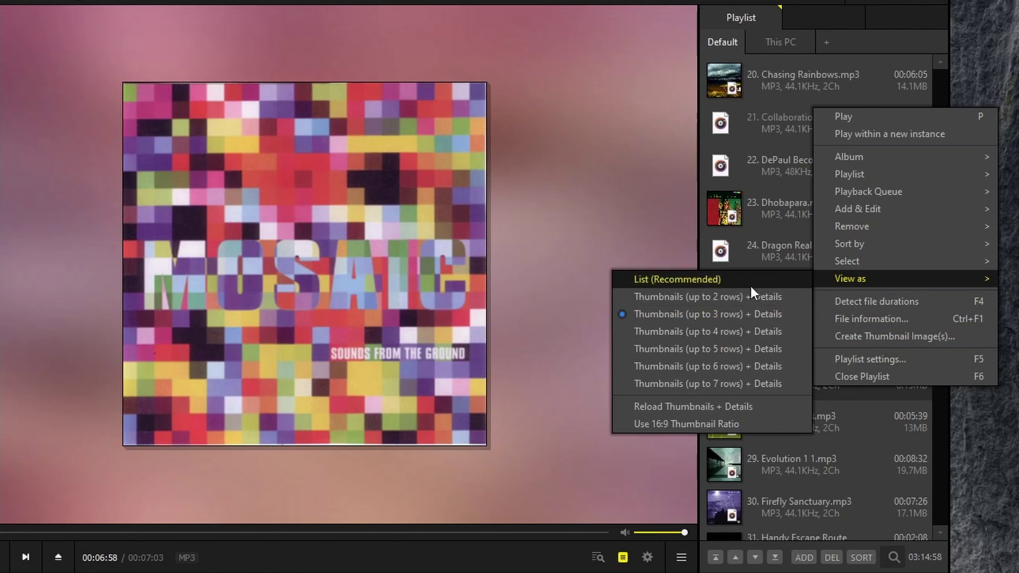
{"action": "left_click", "coordinate": [696, 346]}
{"action": "right_click", "coordinate": [821, 413]}
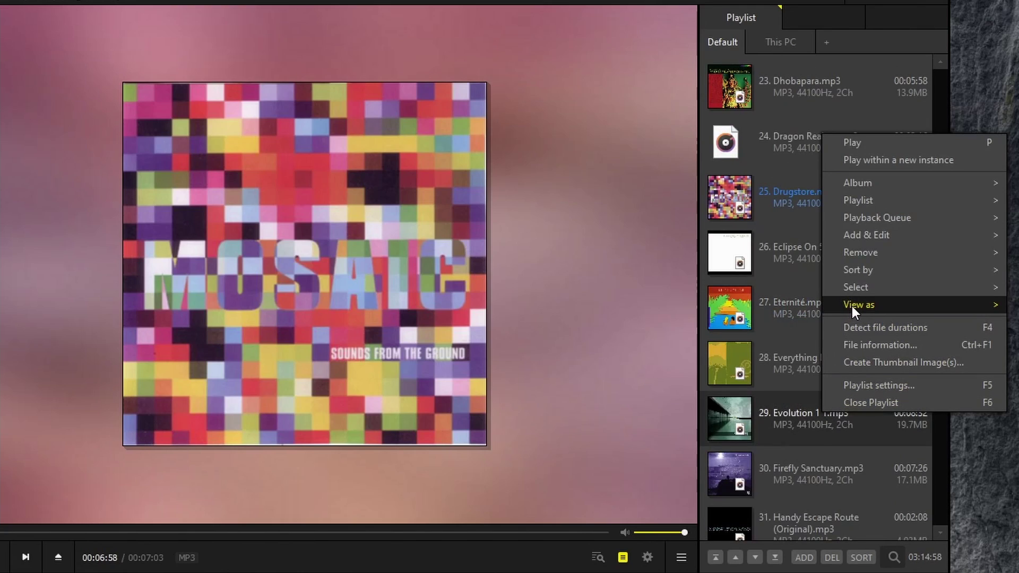
{"action": "mouse_move", "coordinate": [852, 307]}
{"action": "left_click", "coordinate": [708, 374]}
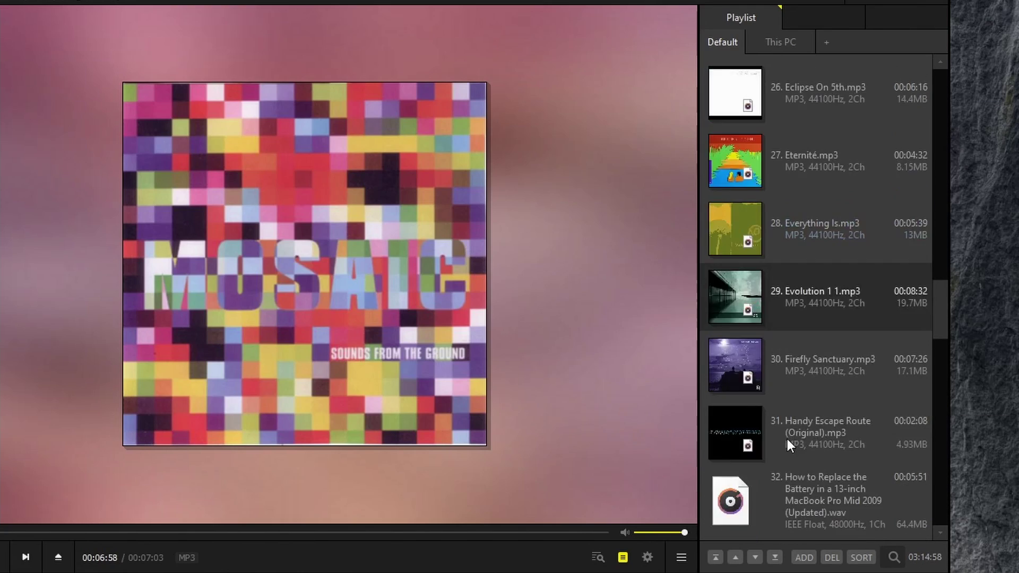
Try the playlist view Thumbnails (up to 7 rows) + Details and browse the enlarged thumbnails.
{"action": "right_click", "coordinate": [820, 419]}
{"action": "mouse_move", "coordinate": [861, 313]}
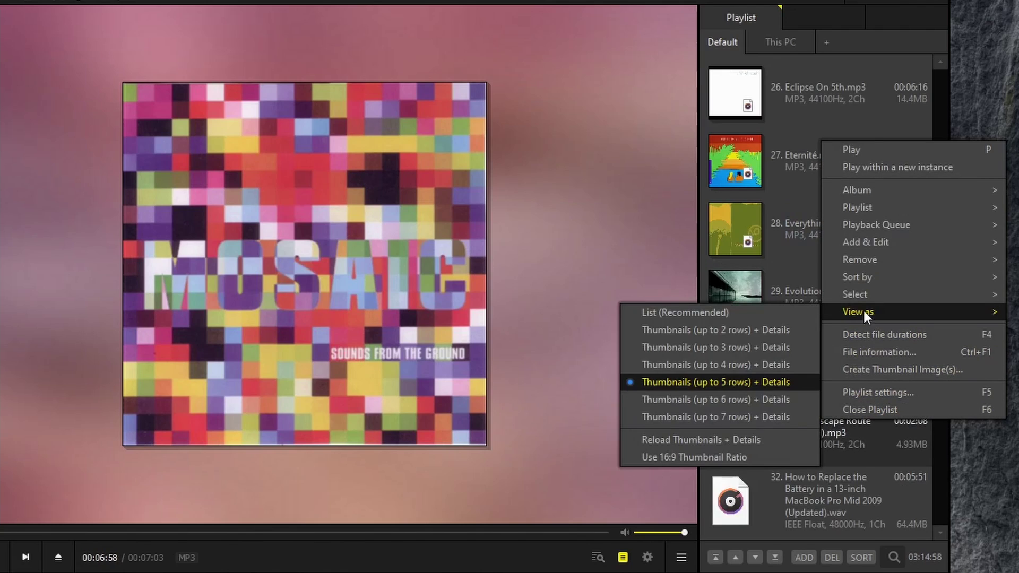
{"action": "left_click", "coordinate": [722, 403]}
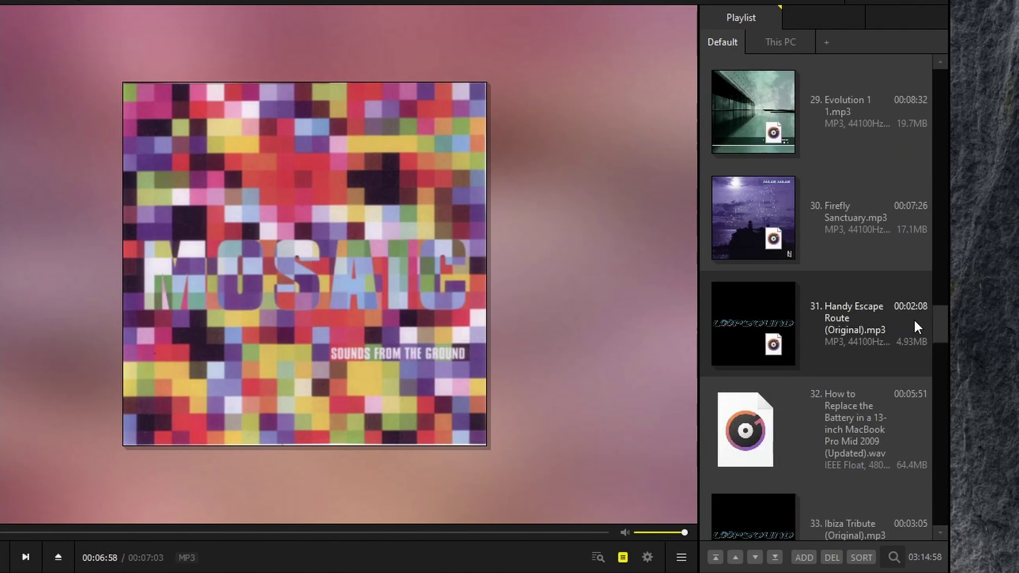
{"action": "left_click_drag", "start_coordinate": [939, 319], "coordinate": [953, 302]}
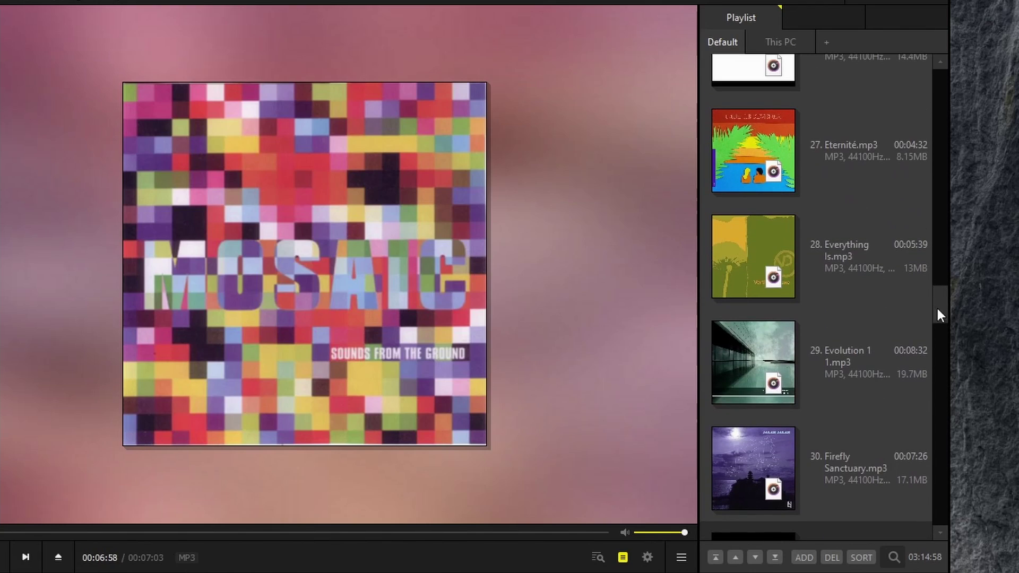
Switch the playlist back to the Thumbnails (up to 3 rows) + Details view.
{"action": "right_click", "coordinate": [818, 367]}
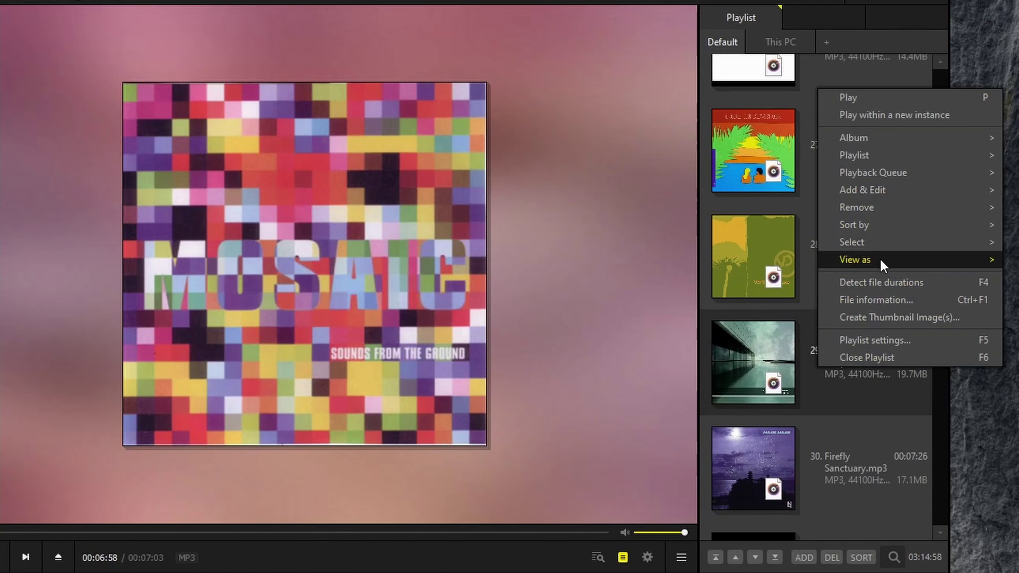
{"action": "mouse_move", "coordinate": [881, 259]}
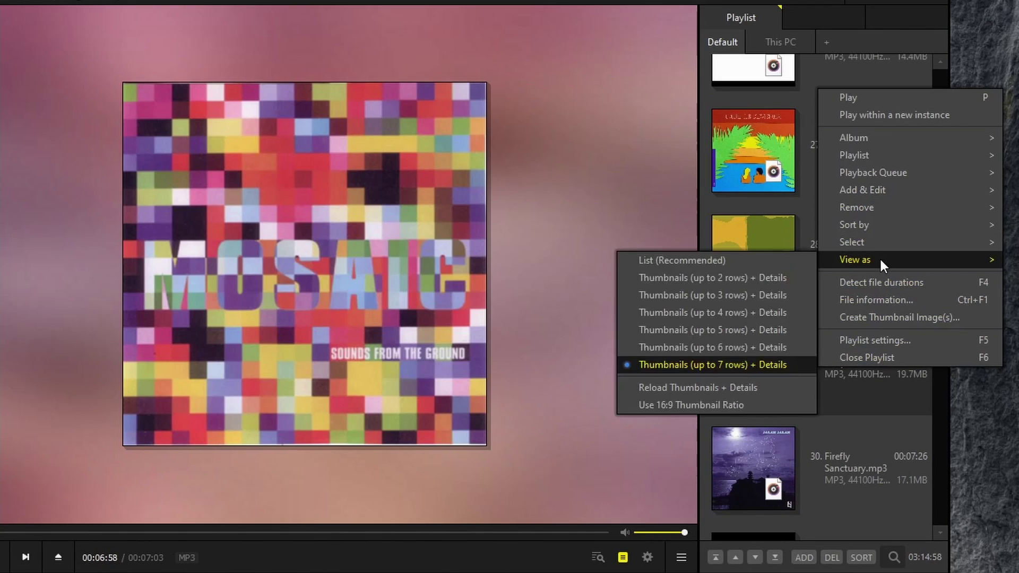
{"action": "left_click", "coordinate": [707, 291]}
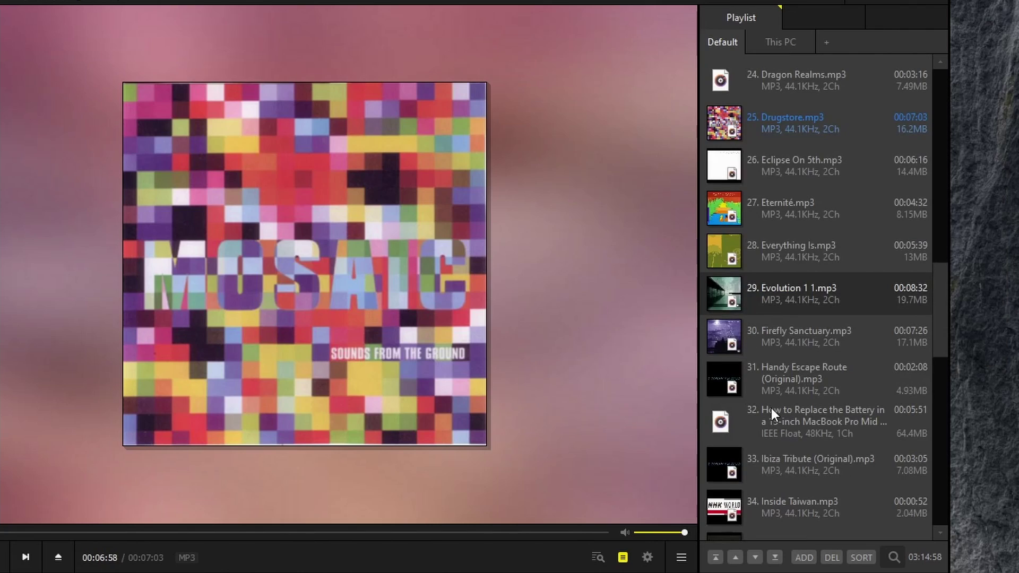
Change the playlist view to Thumbnails (up to 5 rows) + Details.
{"action": "right_click", "coordinate": [827, 344]}
{"action": "mouse_move", "coordinate": [859, 242]}
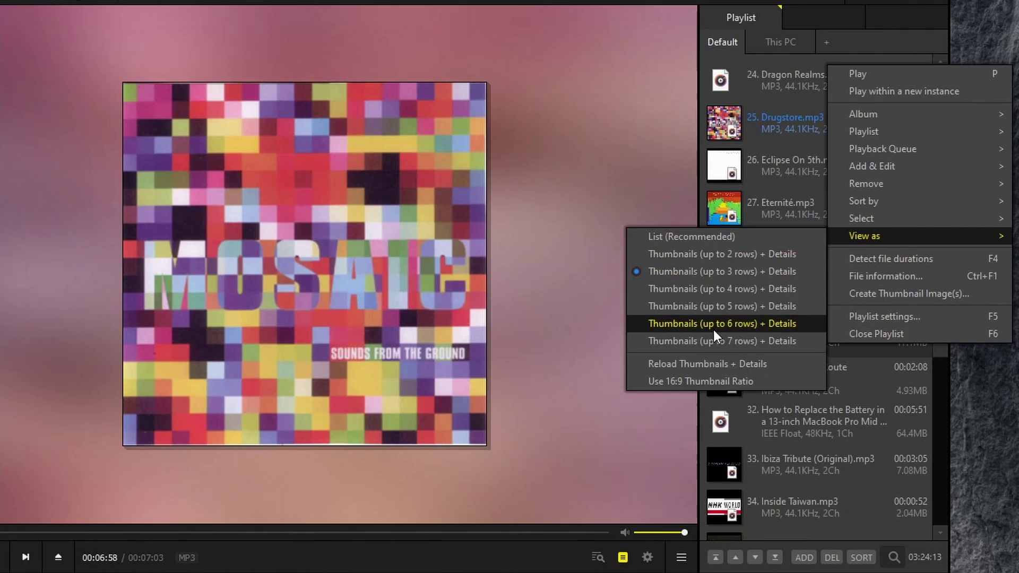
{"action": "left_click", "coordinate": [733, 307]}
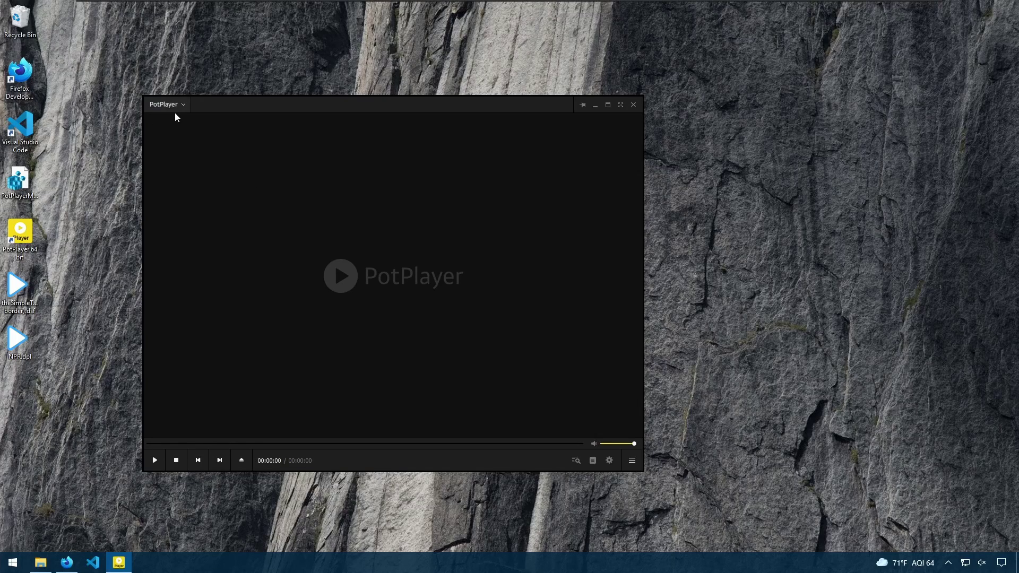
Enable the option Disable switching between skin modes in the Skins preferences.
{"action": "left_click", "coordinate": [168, 104]}
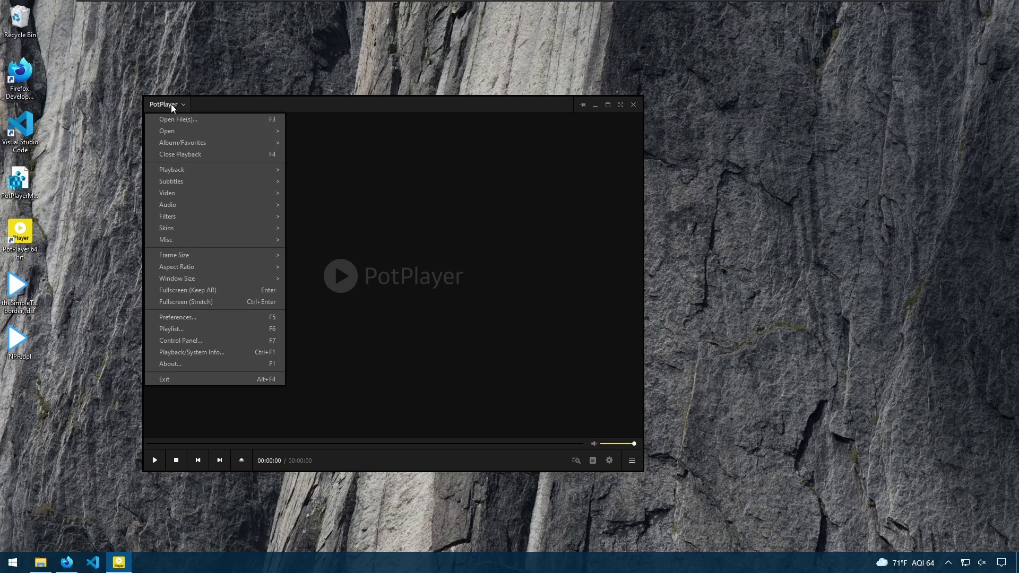
{"action": "left_click", "coordinate": [234, 317]}
{"action": "left_click_drag", "start_coordinate": [584, 153], "coordinate": [324, 154]}
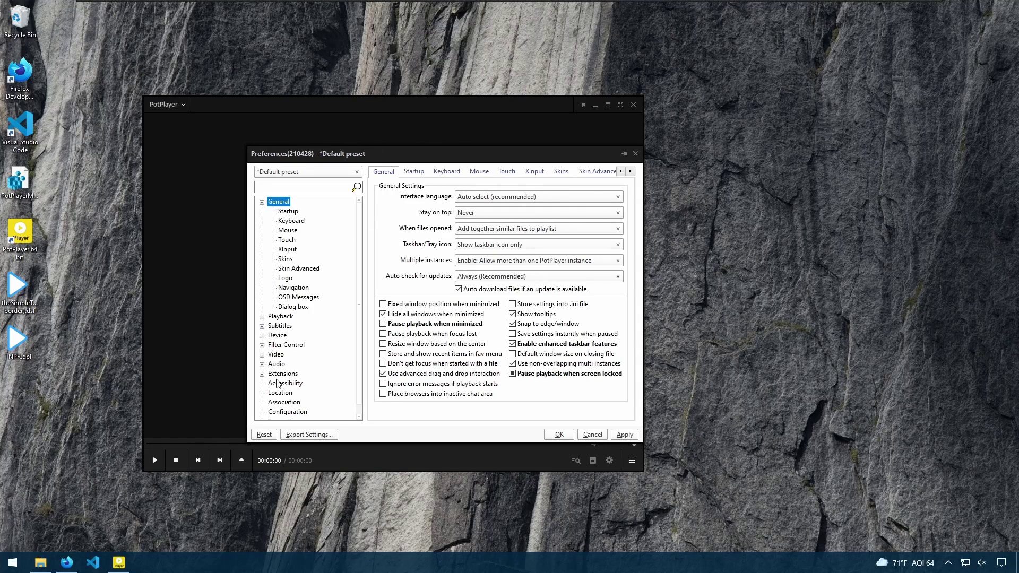
{"action": "left_click", "coordinate": [290, 261]}
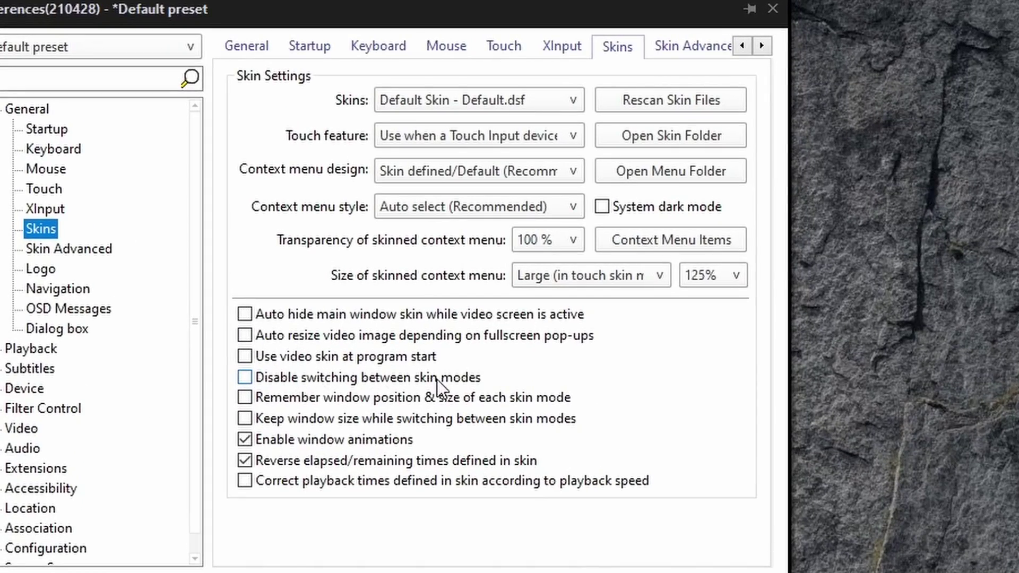
{"action": "left_click", "coordinate": [438, 380]}
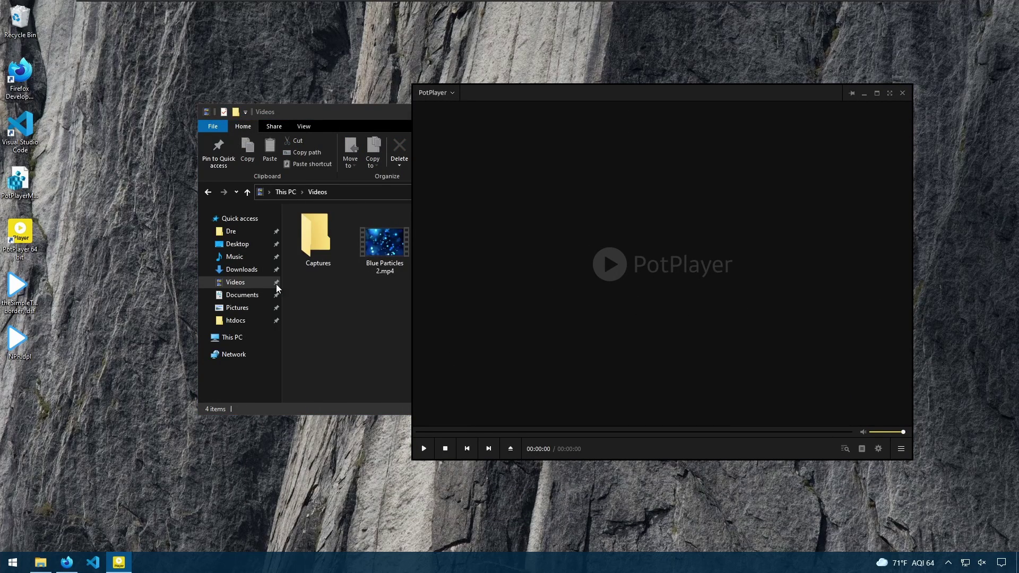
Play Aquasonic.mp3 from the Music folder in the PotPlayer window.
{"action": "left_click", "coordinate": [235, 257]}
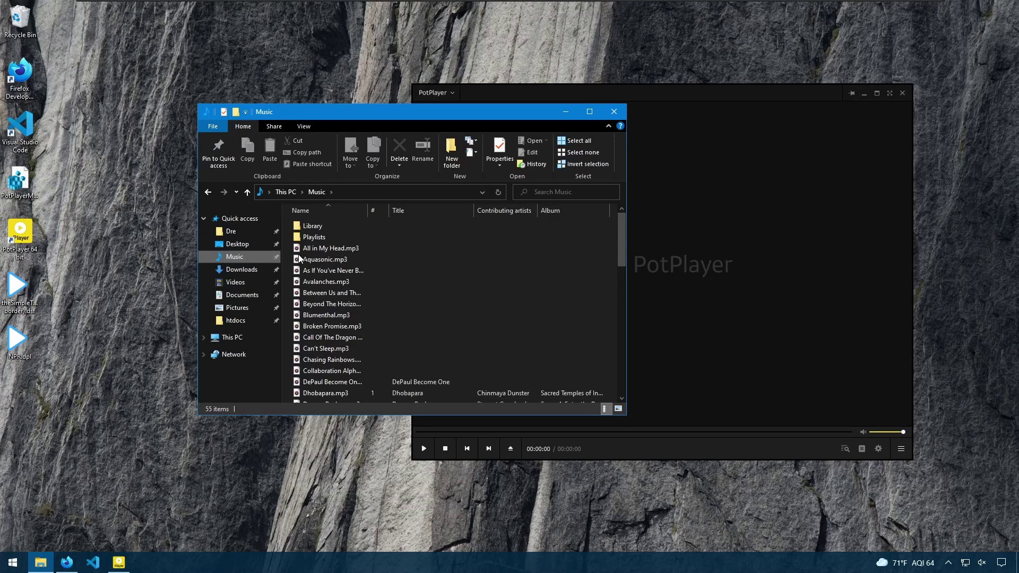
{"action": "left_click_drag", "start_coordinate": [307, 259], "coordinate": [729, 273]}
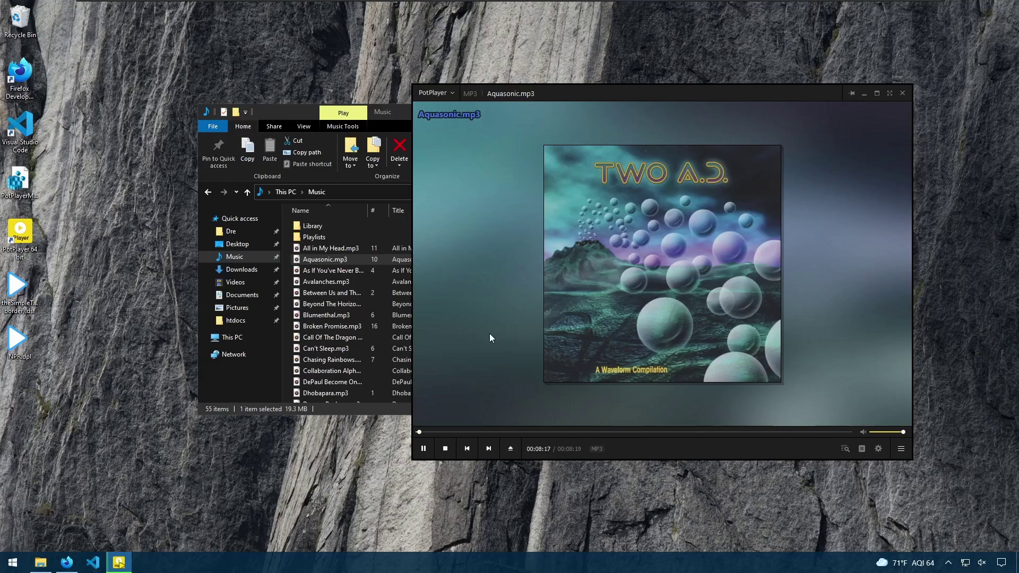
{"action": "left_click_drag", "start_coordinate": [488, 338], "coordinate": [325, 341]}
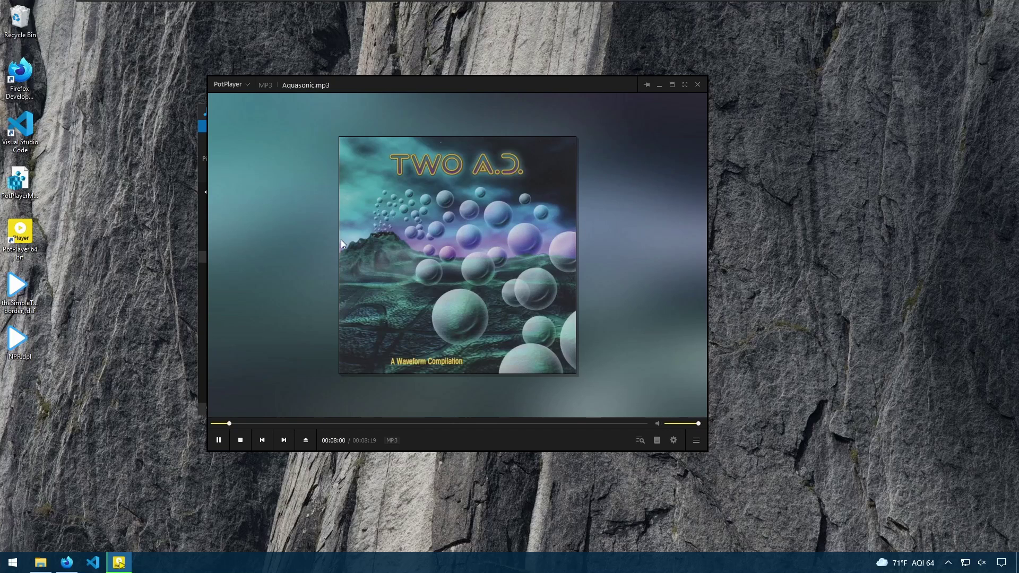
{"action": "left_click_drag", "start_coordinate": [425, 234], "coordinate": [640, 305]}
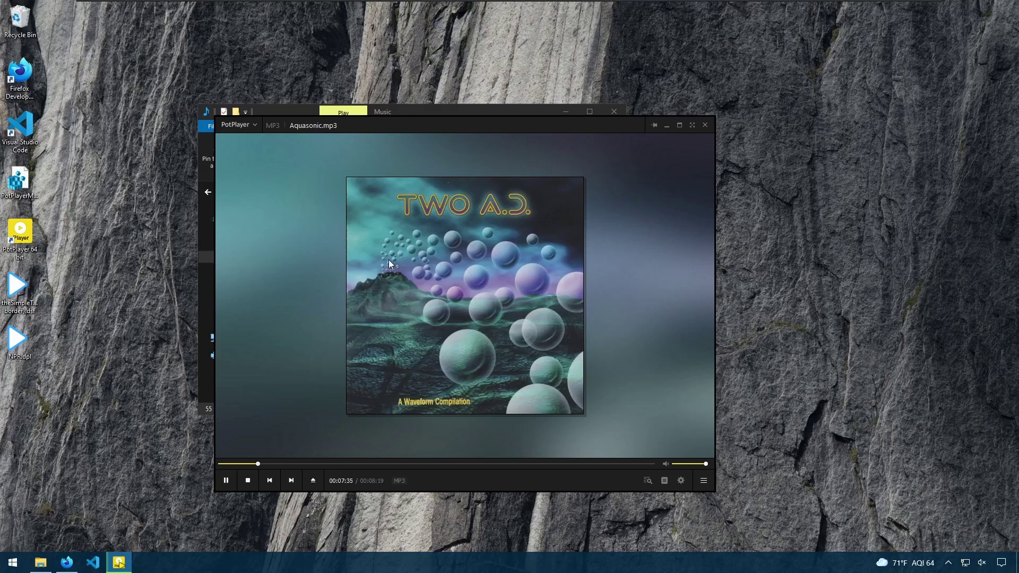
{"action": "left_click_drag", "start_coordinate": [388, 261], "coordinate": [290, 278]}
{"action": "left_click_drag", "start_coordinate": [404, 263], "coordinate": [425, 264]}
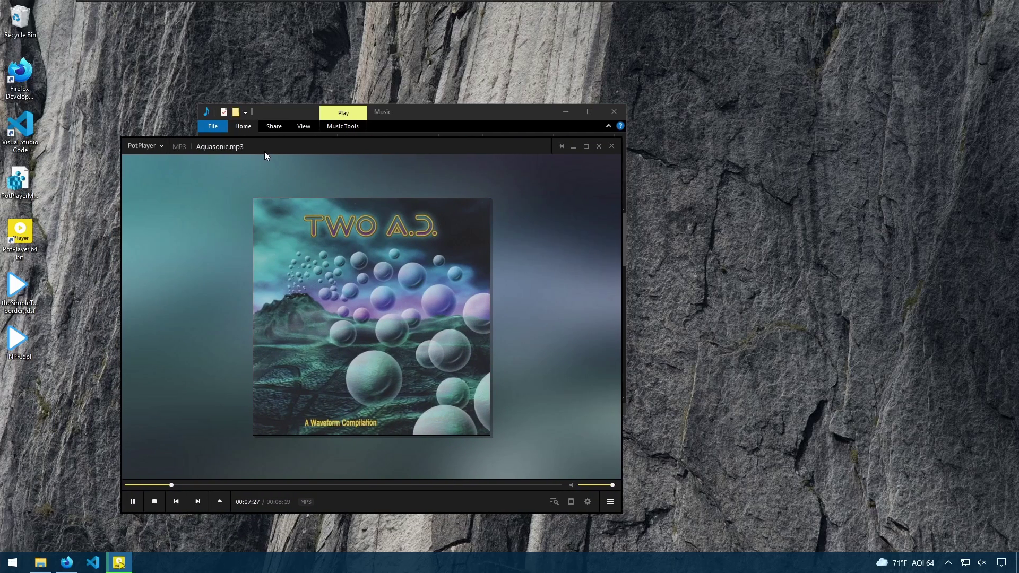
{"action": "left_click_drag", "start_coordinate": [268, 152], "coordinate": [372, 148]}
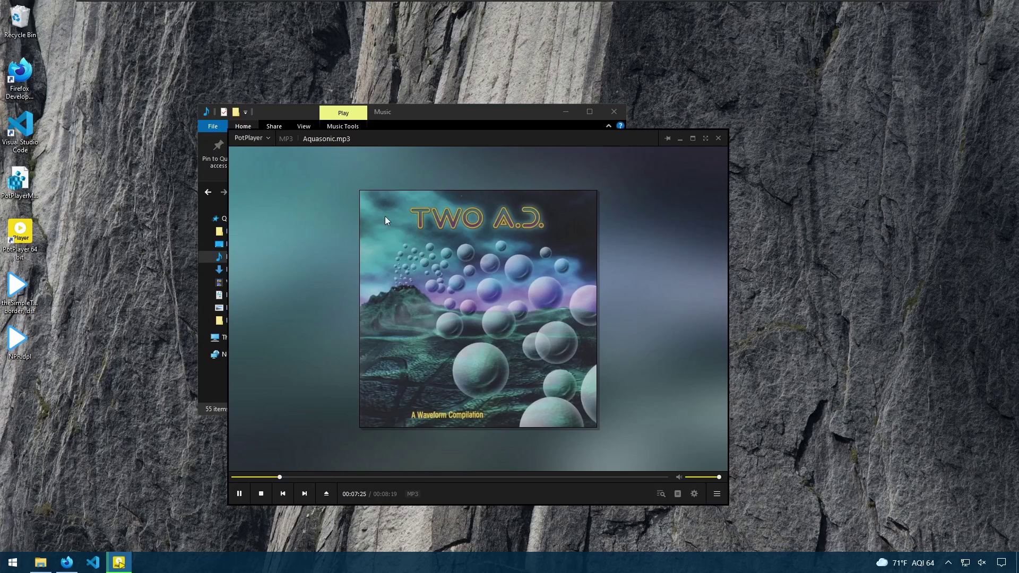
{"action": "left_click_drag", "start_coordinate": [507, 259], "coordinate": [490, 221]}
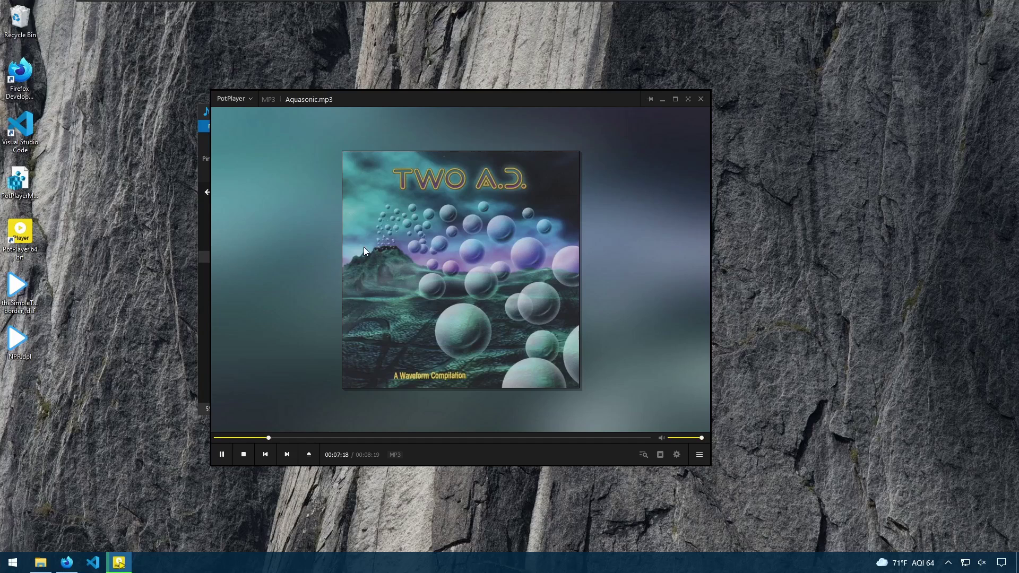